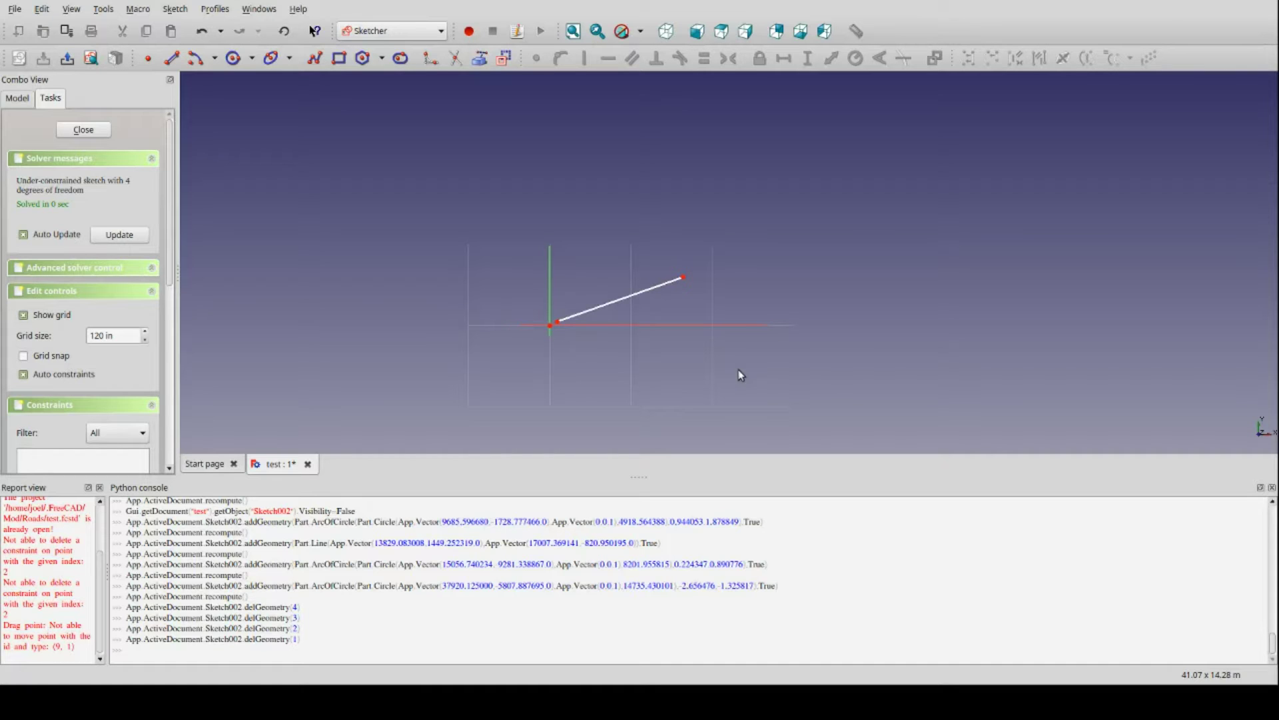
Draw an arc below the first straight, then delete it as misplaced.
scroll(739, 369, down, 1)
scroll(843, 368, down, 1)
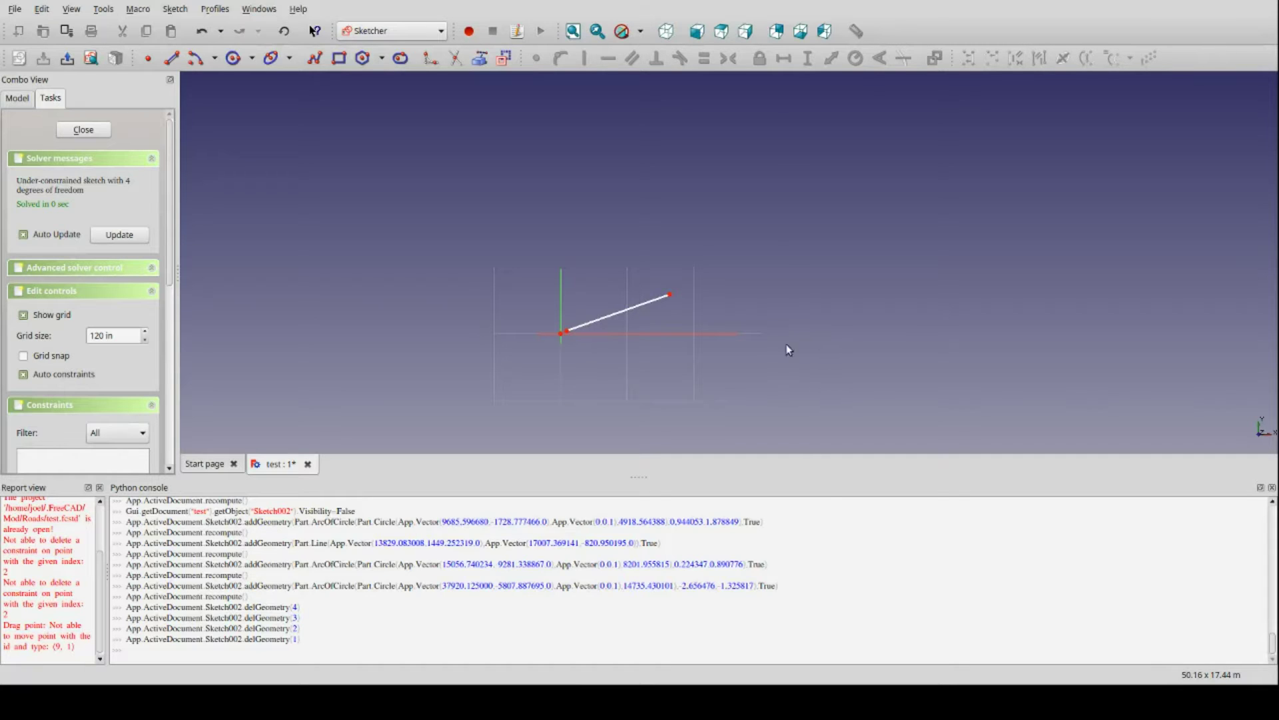
scroll(701, 326, up, 2)
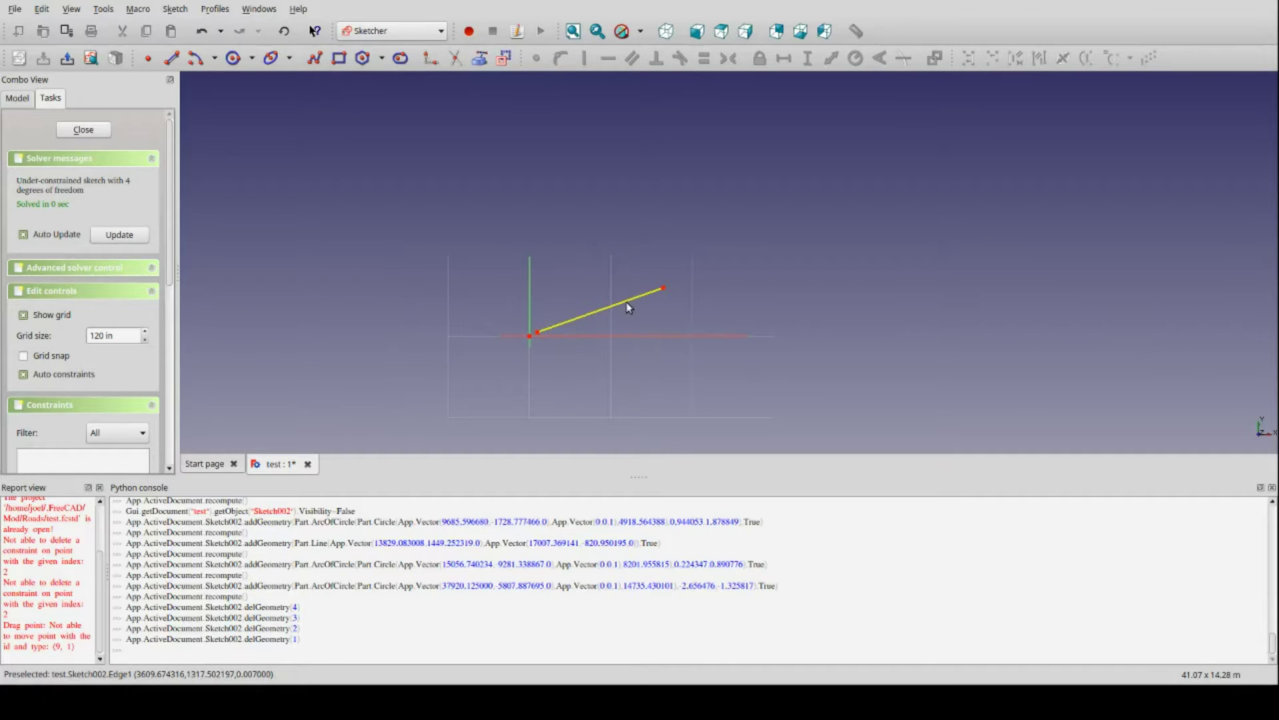
scroll(639, 359, down, 4)
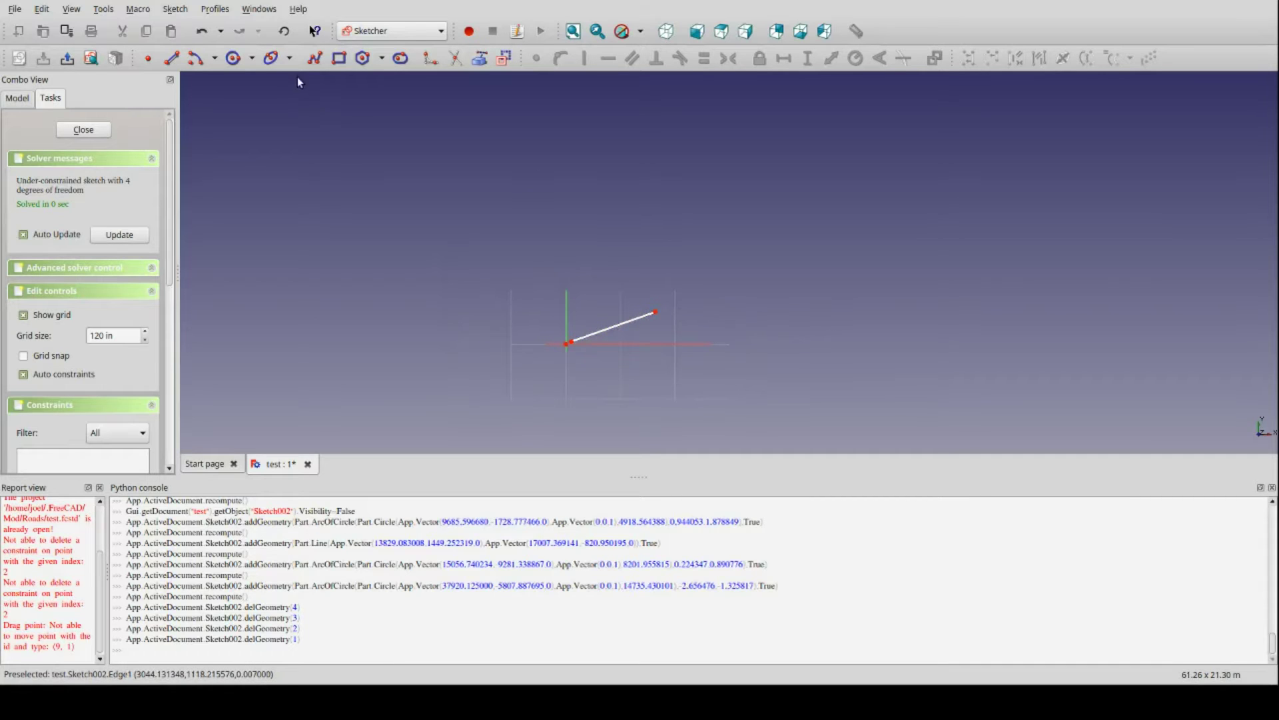
click(194, 58)
click(750, 421)
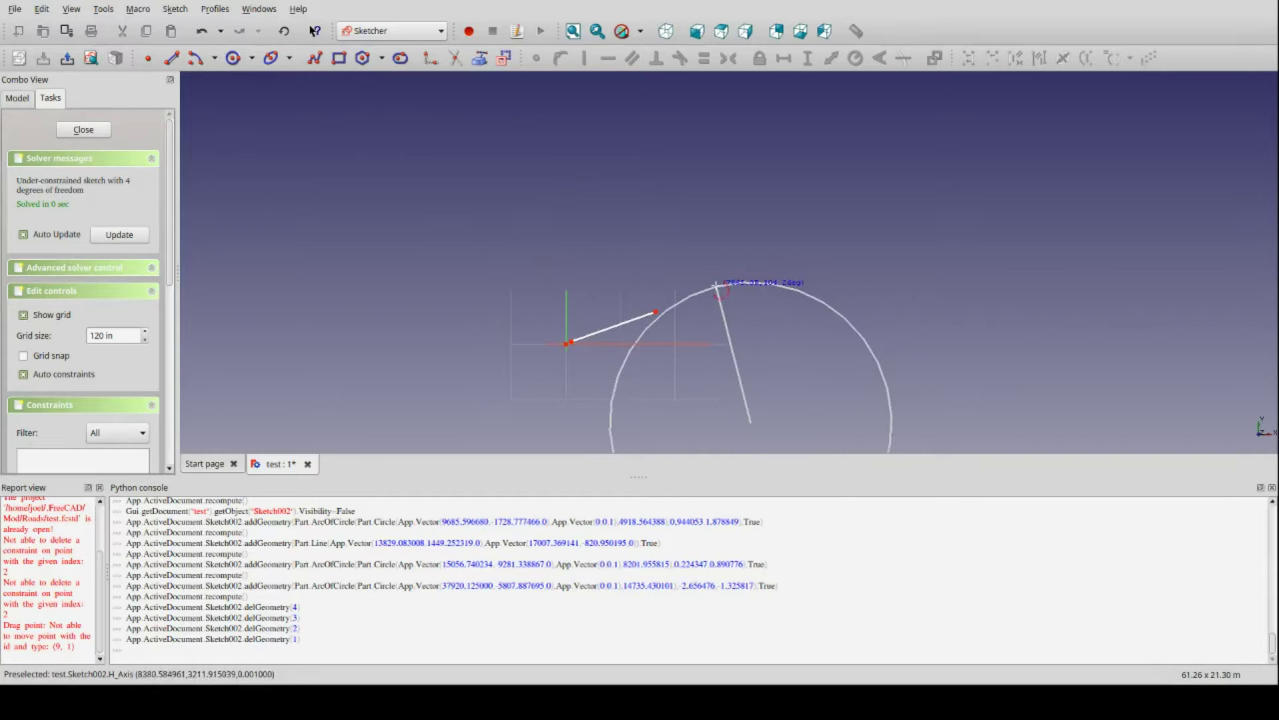
click(716, 285)
click(787, 285)
scroll(711, 340, down, 3)
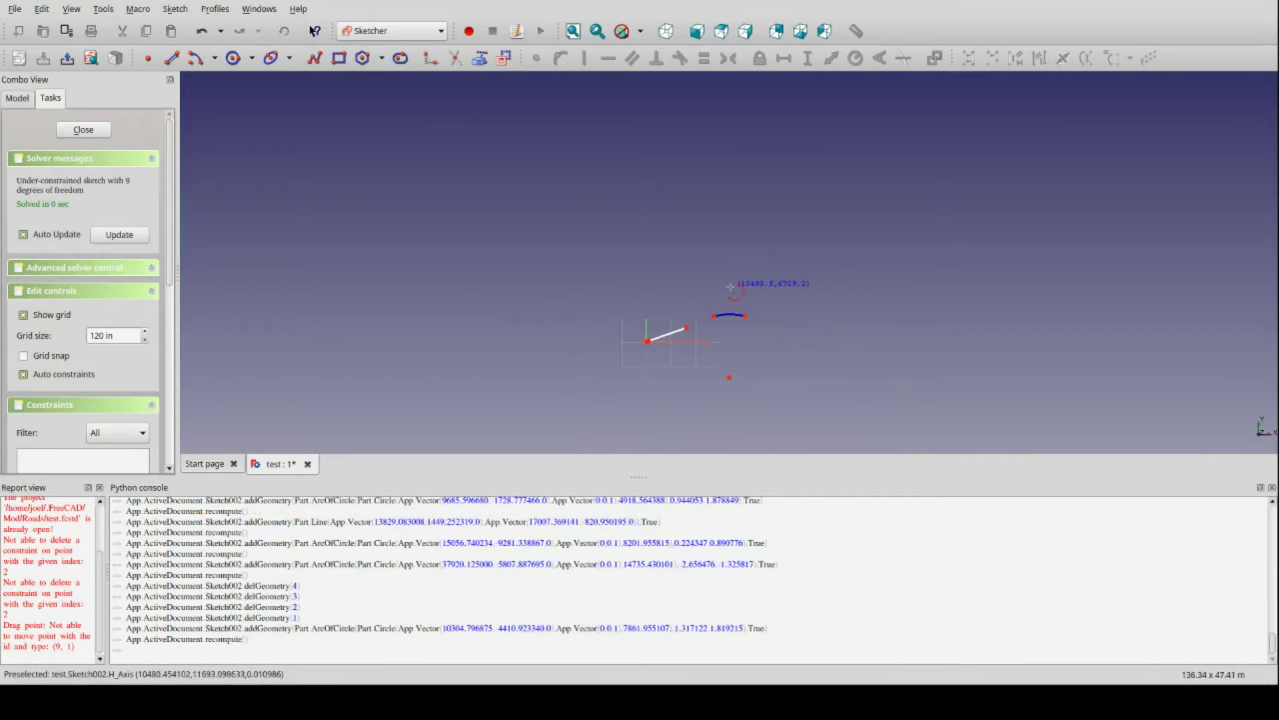
key(Escape)
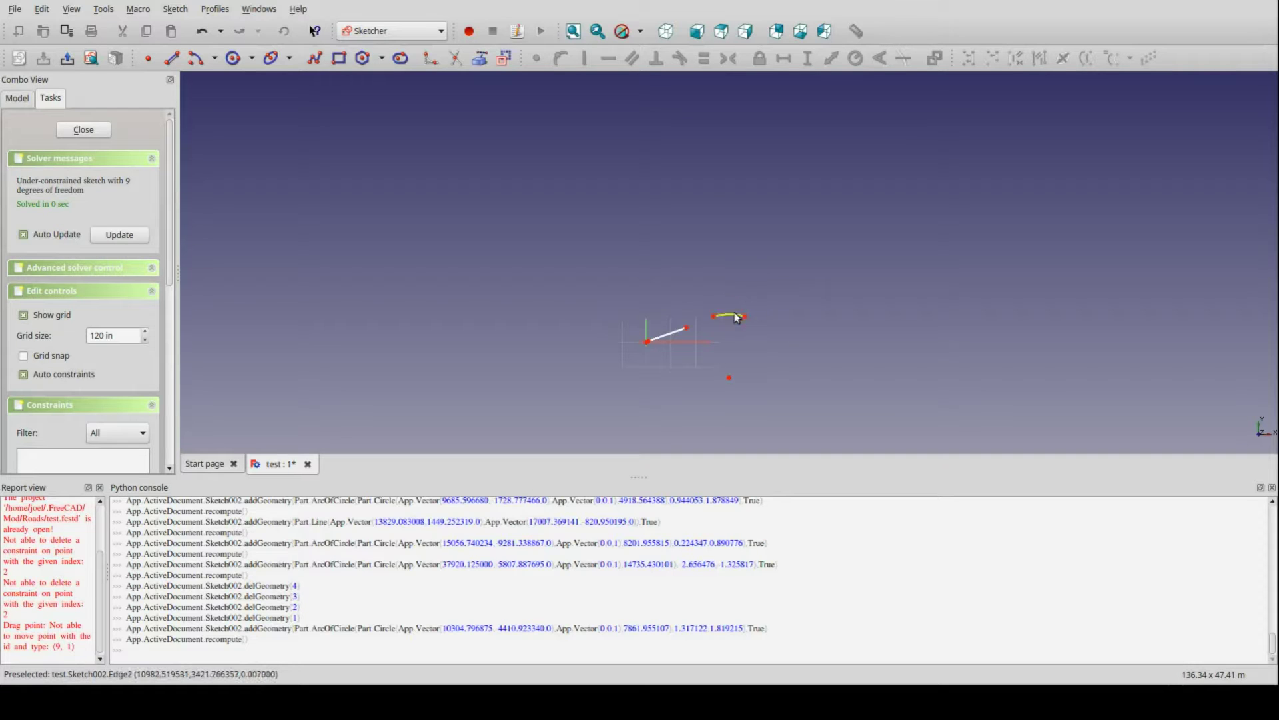
click(723, 312)
key(Delete)
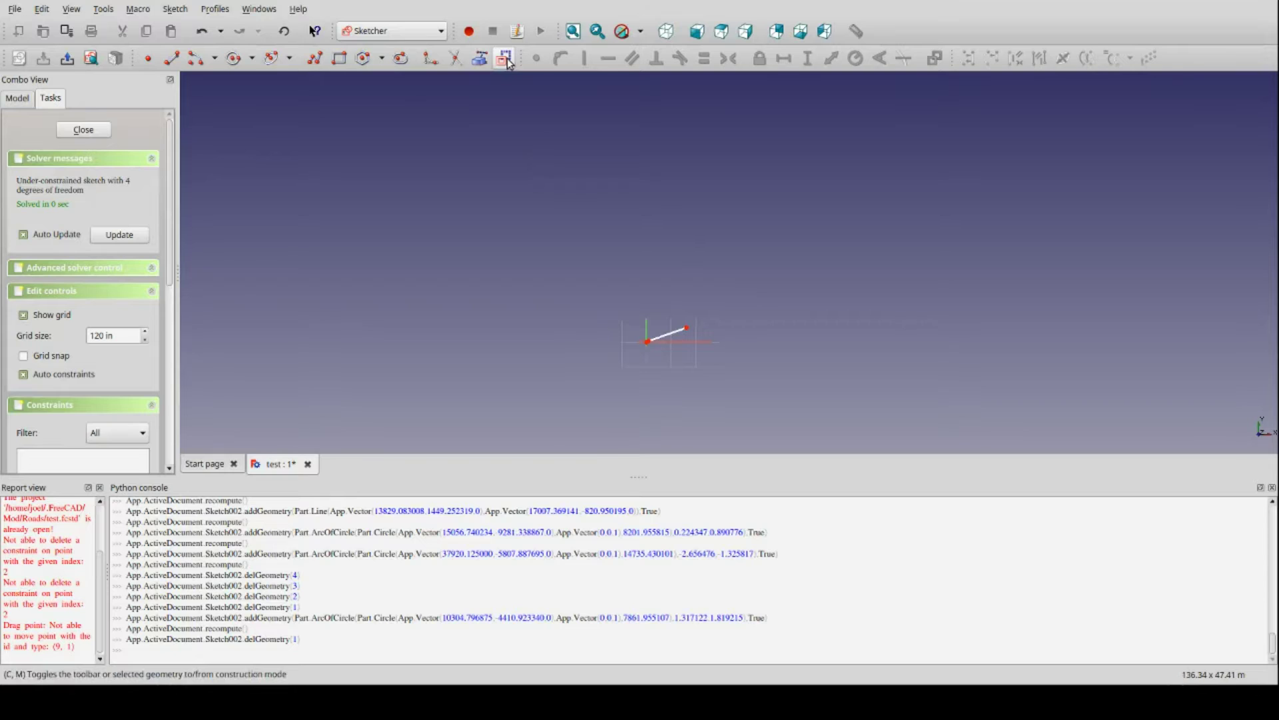
Redraw the curve after the first straight and add the descending straight from it.
click(195, 58)
scroll(702, 370, up, 2)
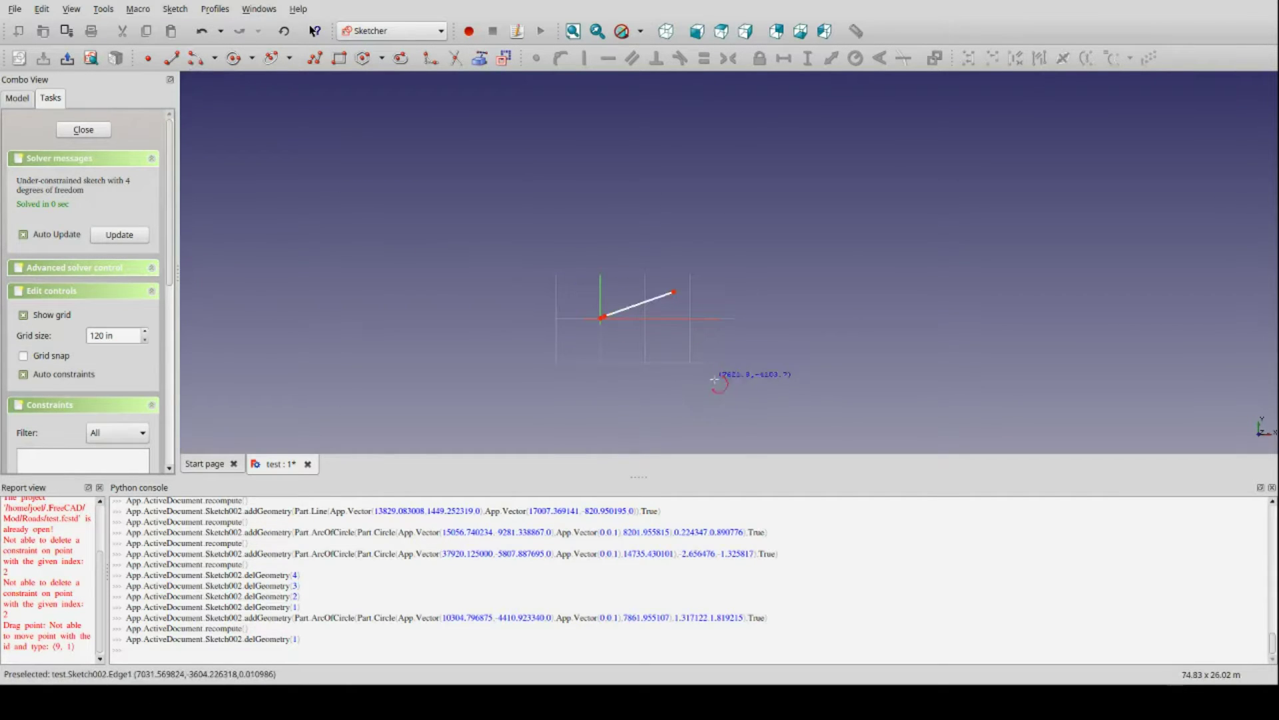
click(715, 379)
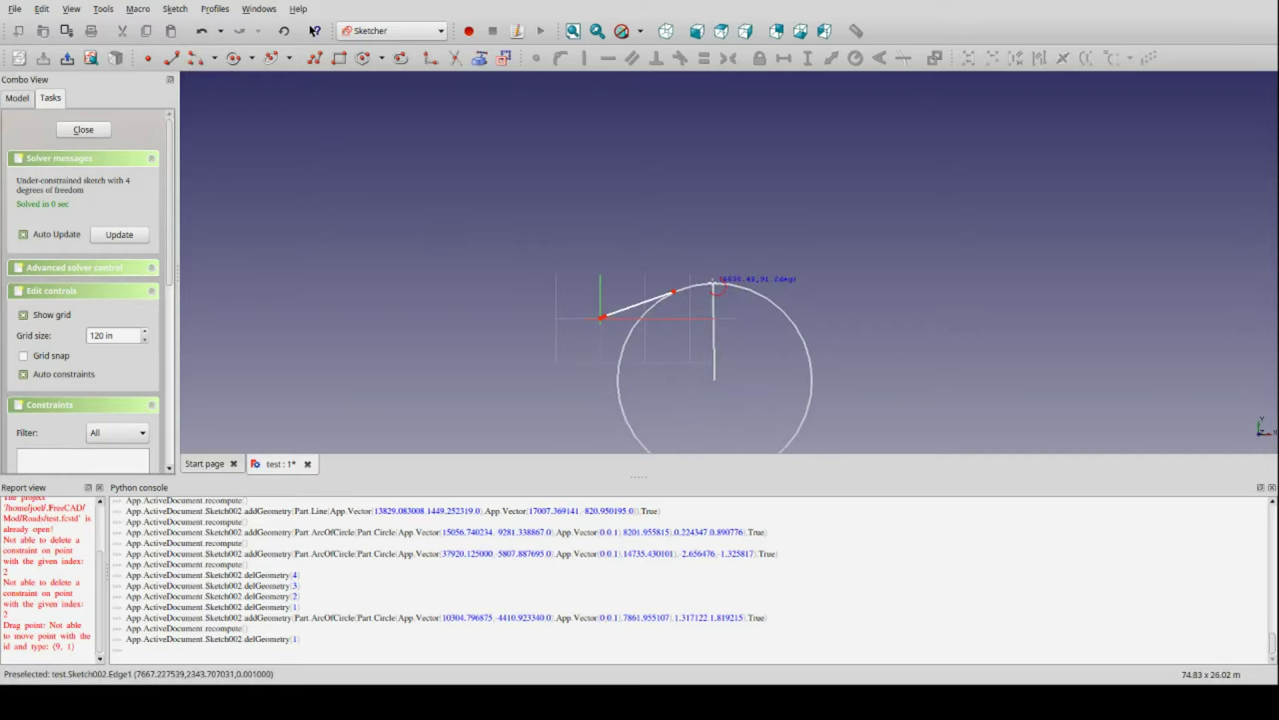
click(717, 287)
click(769, 305)
scroll(767, 310, down, 2)
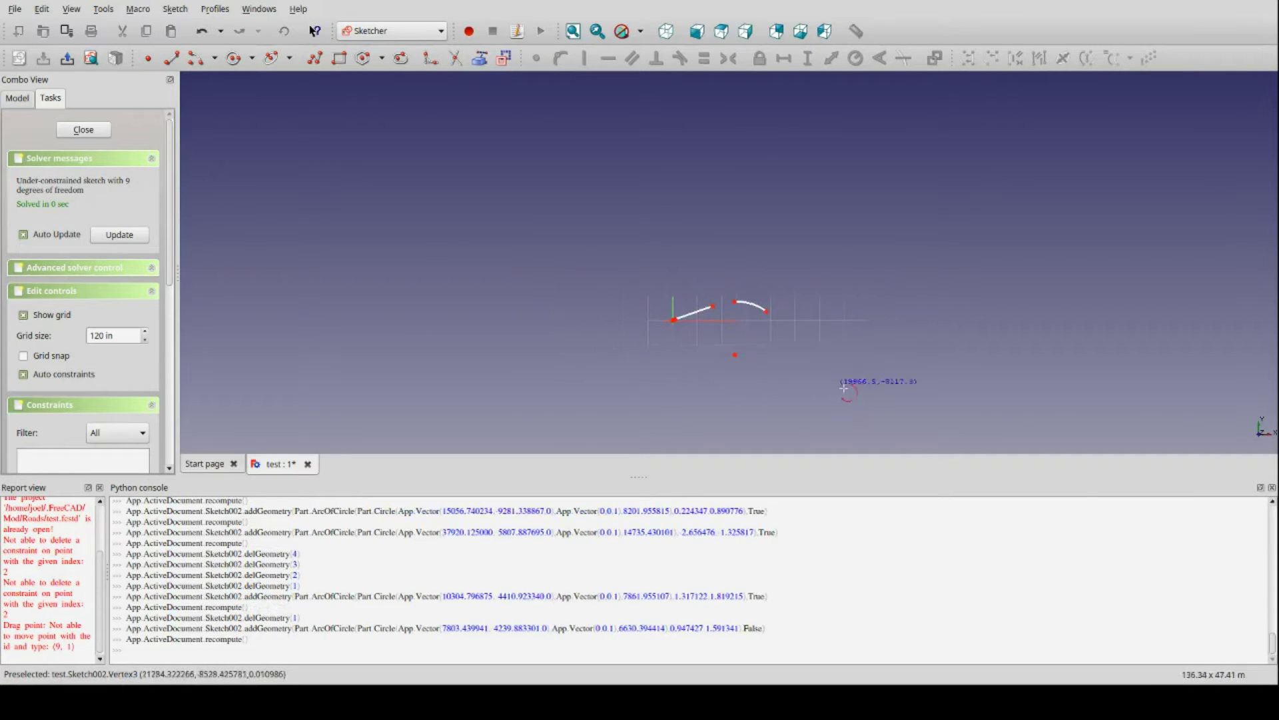
scroll(843, 388, up, 2)
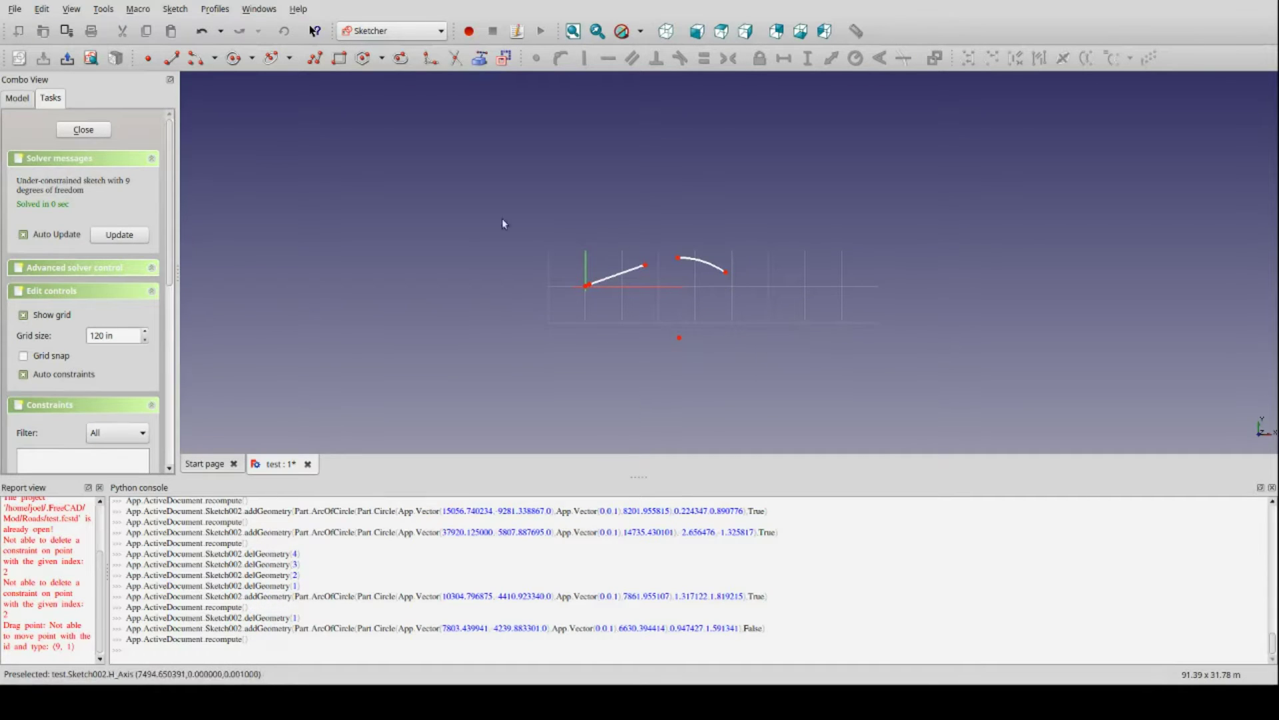
click(749, 284)
click(796, 321)
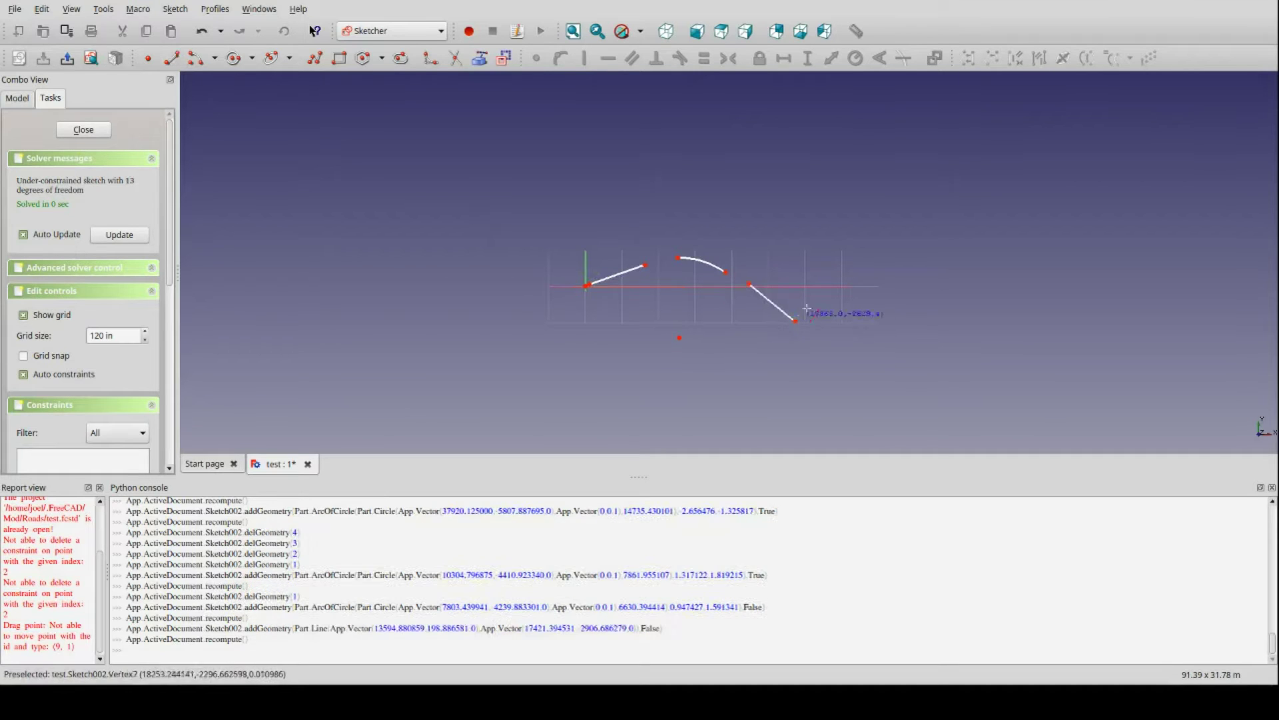
Draw a third arc below the straight and a fourth arc to its right.
click(197, 60)
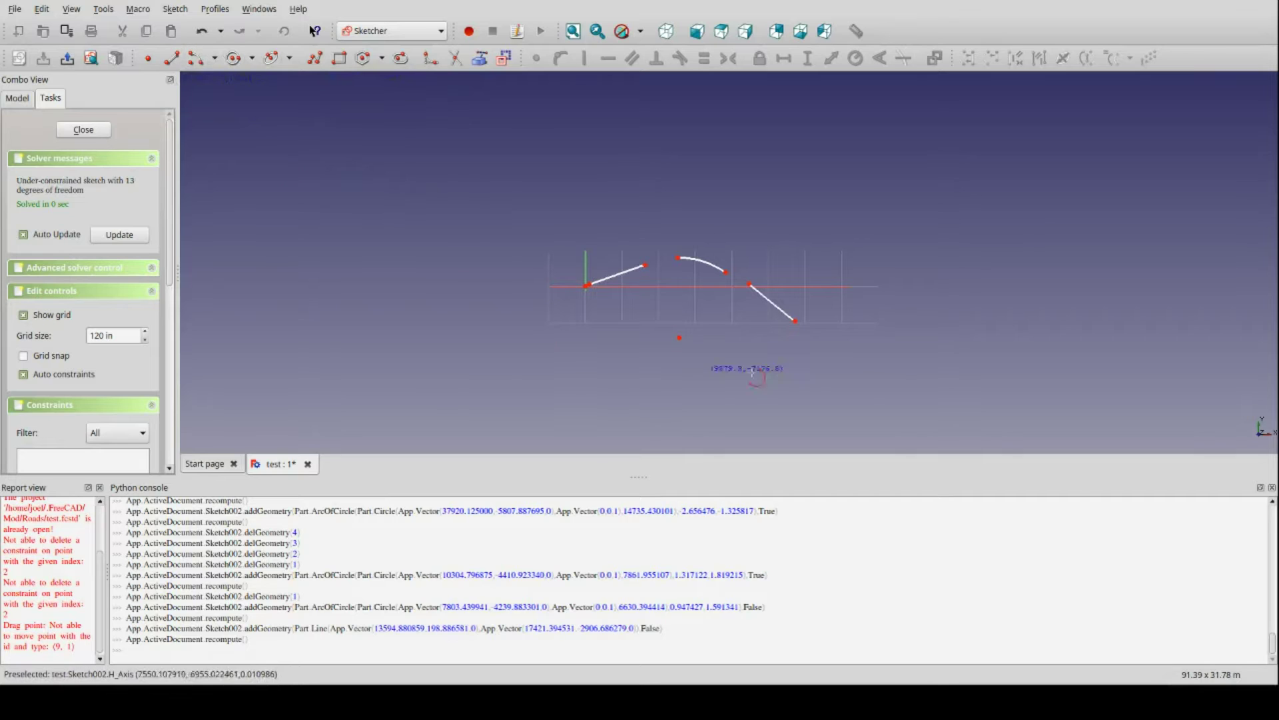
click(961, 255)
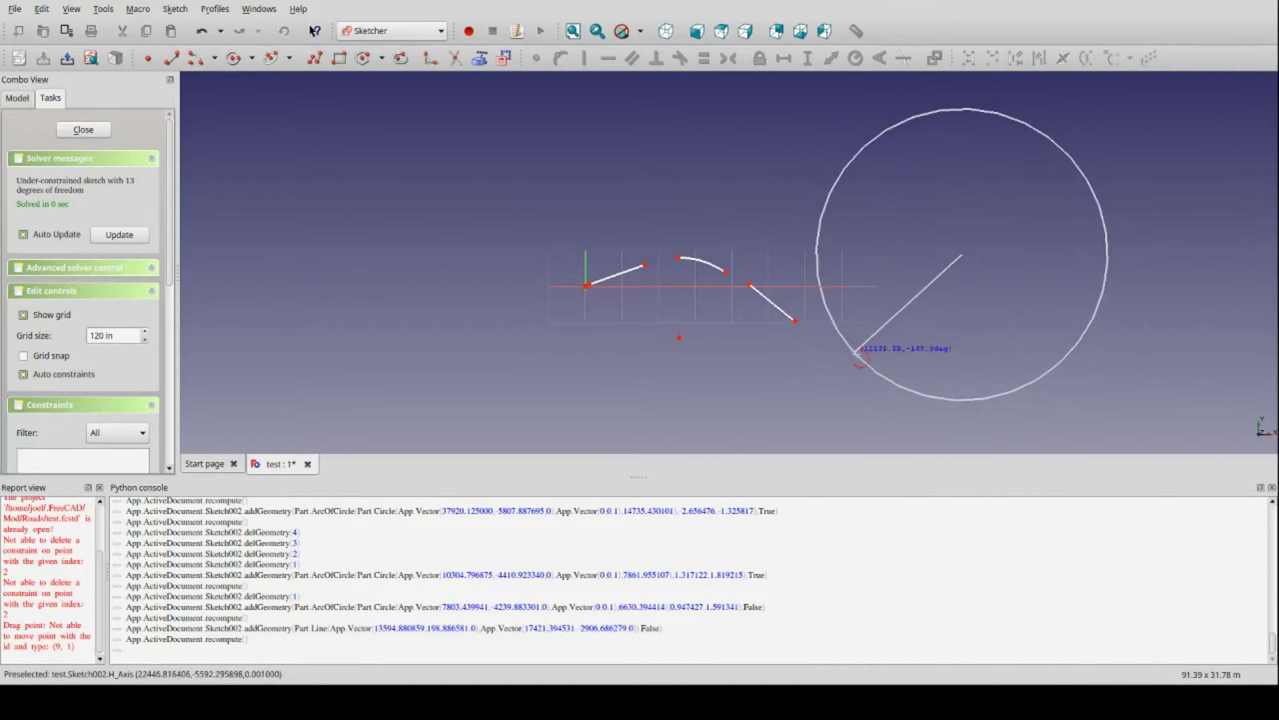
click(854, 365)
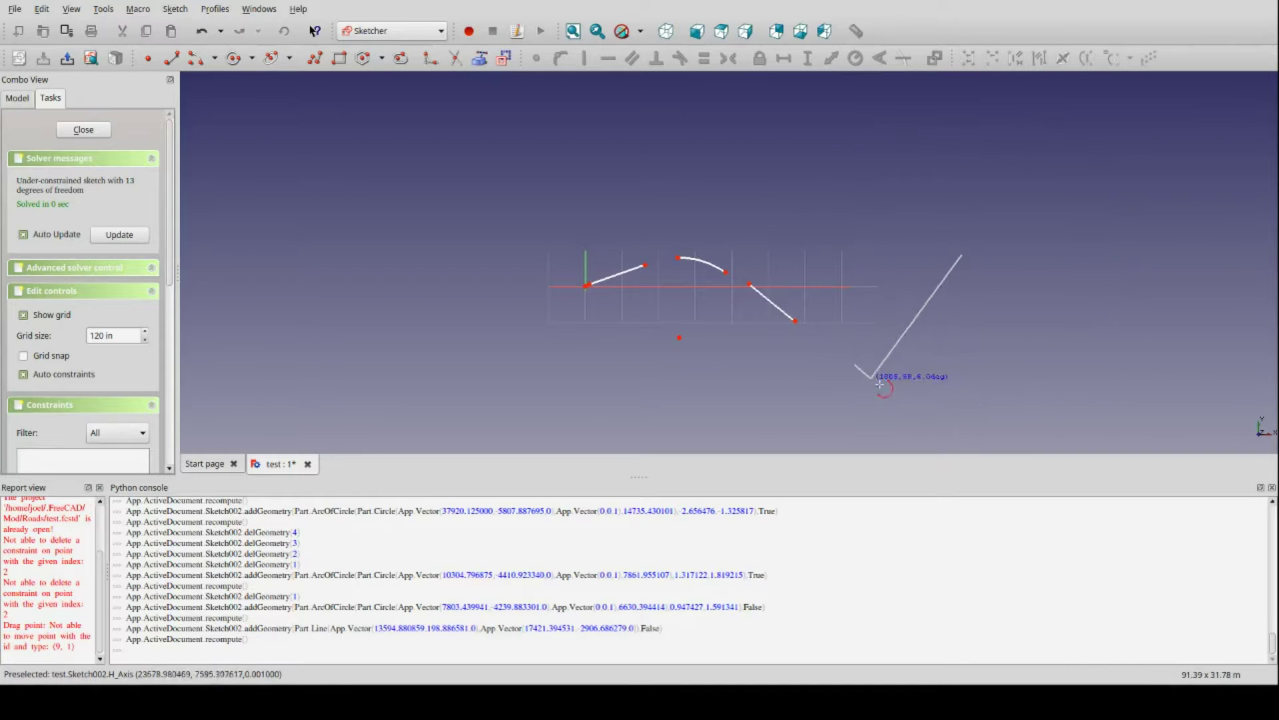
click(984, 397)
scroll(1033, 283, down, 4)
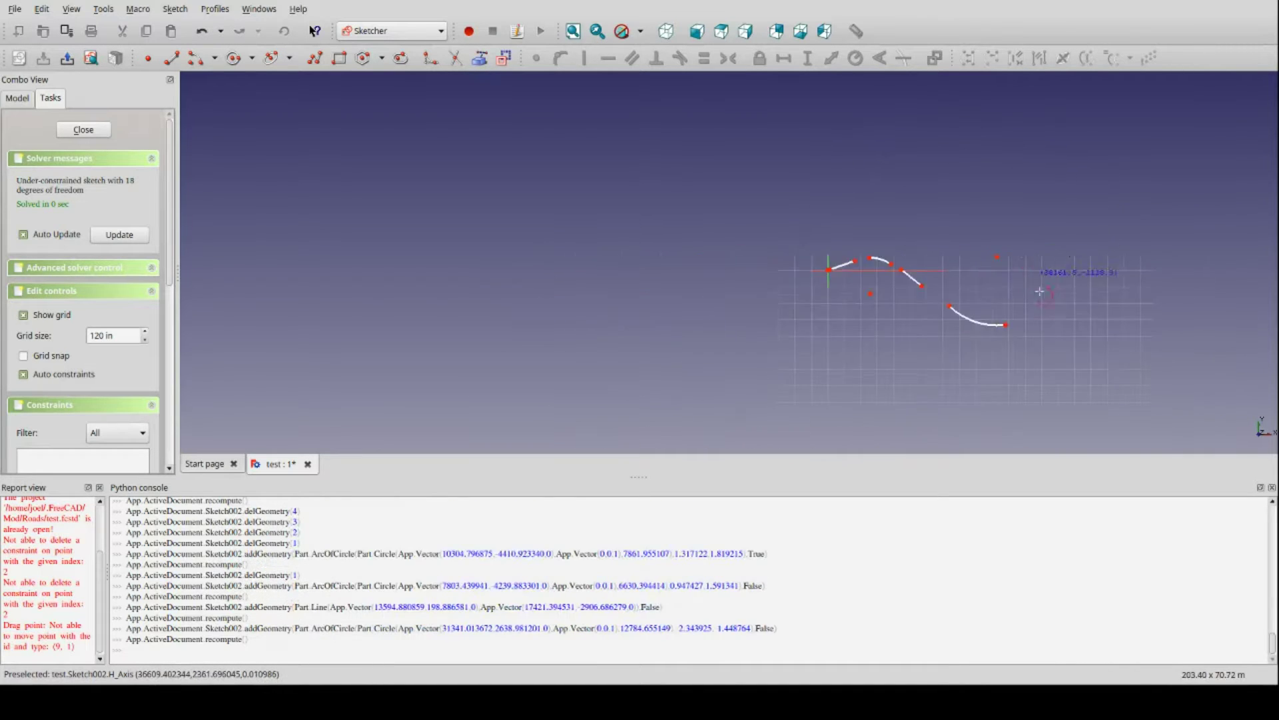
scroll(1069, 406, up, 1)
click(1031, 393)
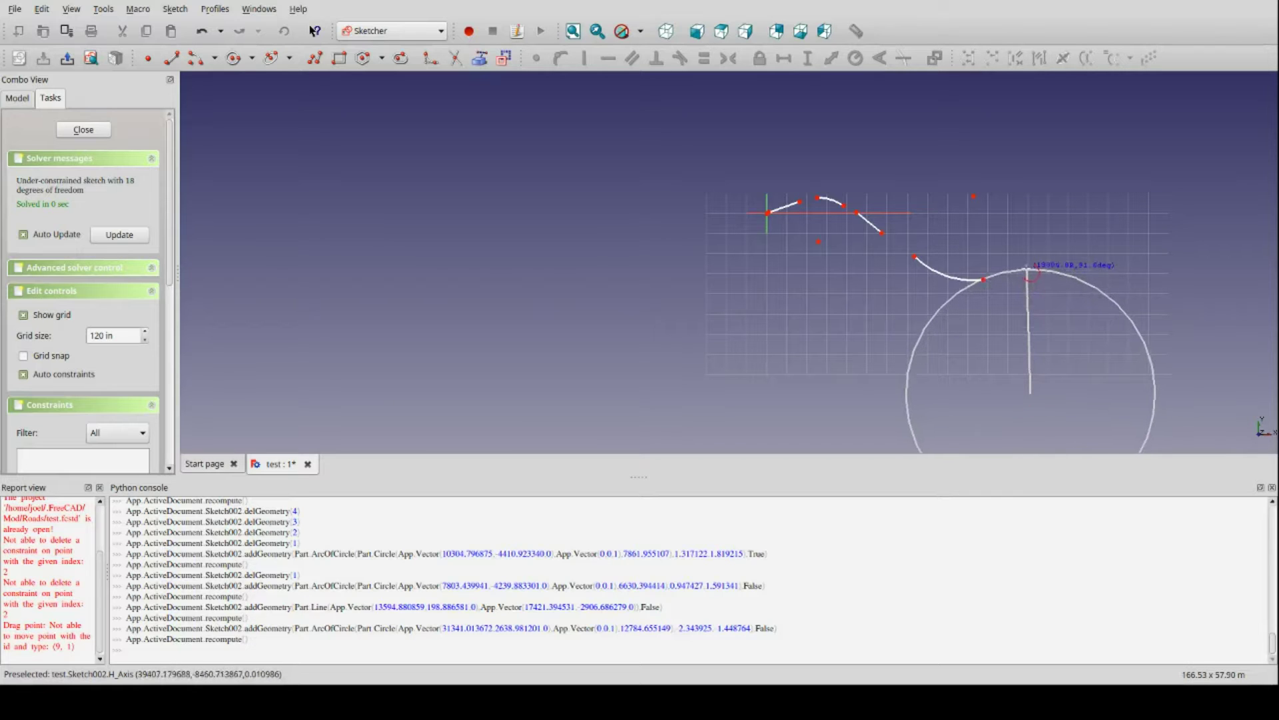
click(1028, 272)
click(1112, 302)
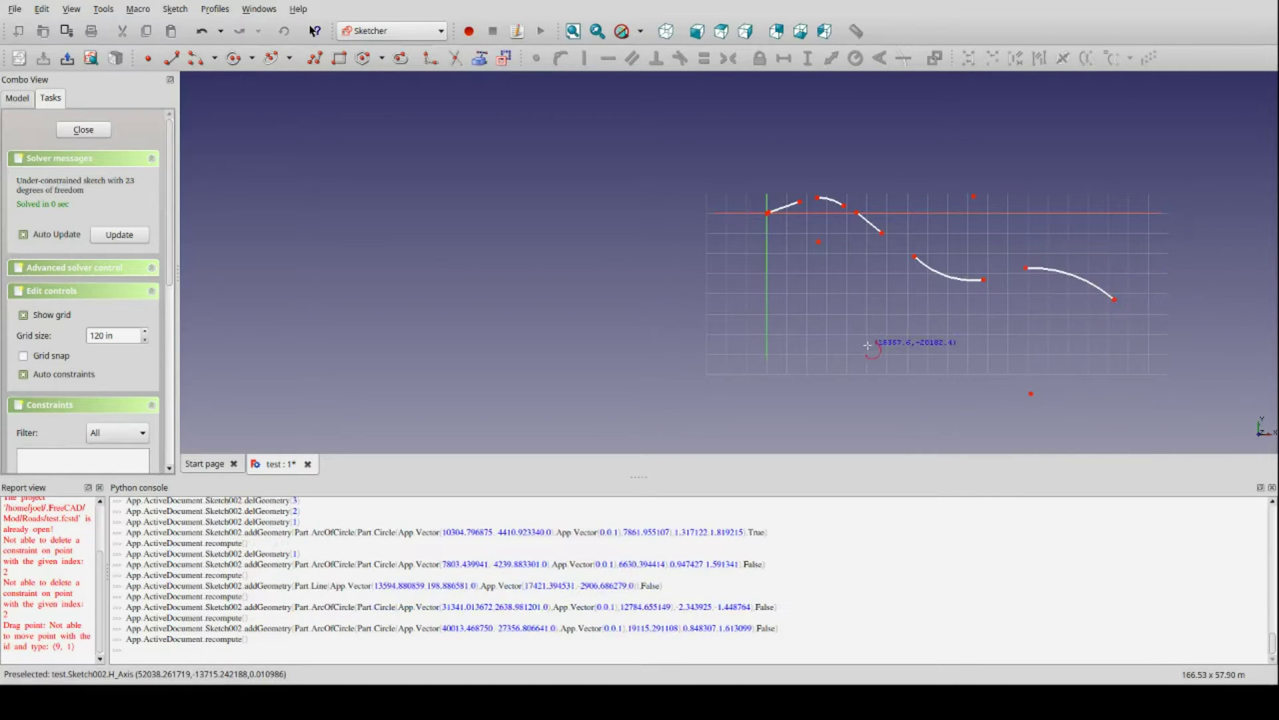
scroll(1015, 347, down, 3)
scroll(1029, 351, up, 3)
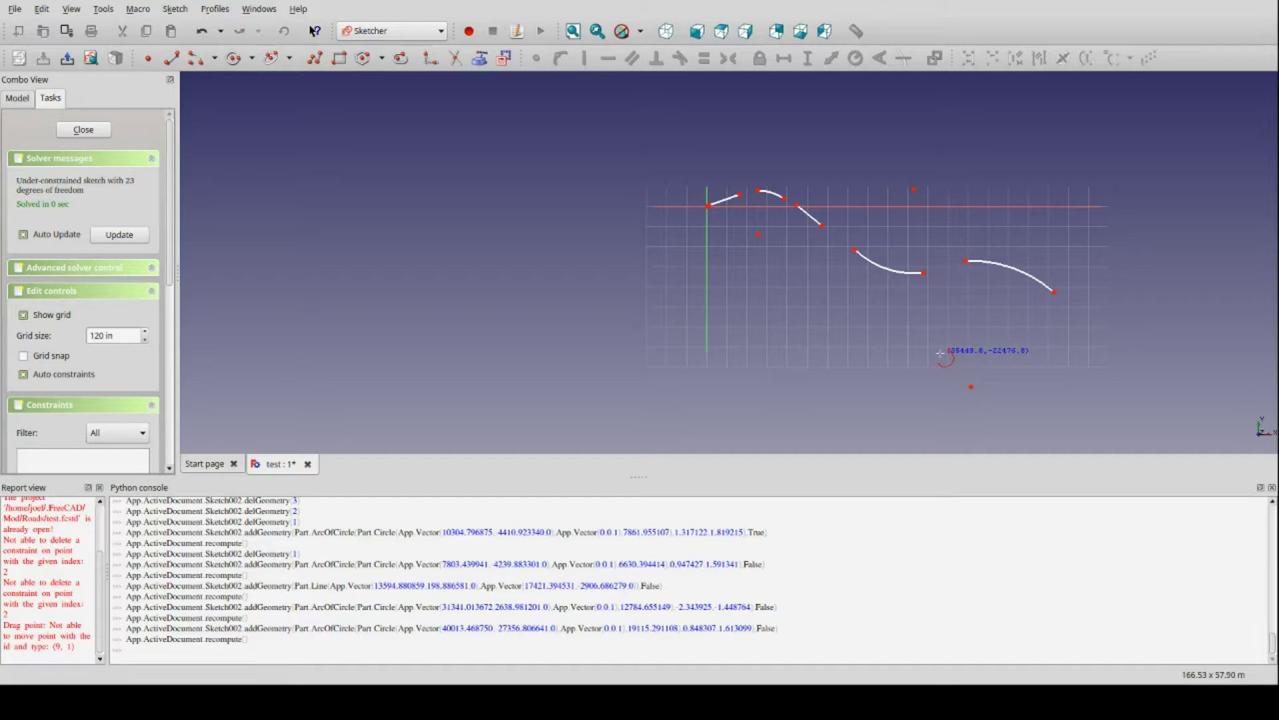
right_click(908, 349)
Draw two lines from the arc's ends meeting at a shared point above it.
key(Right)
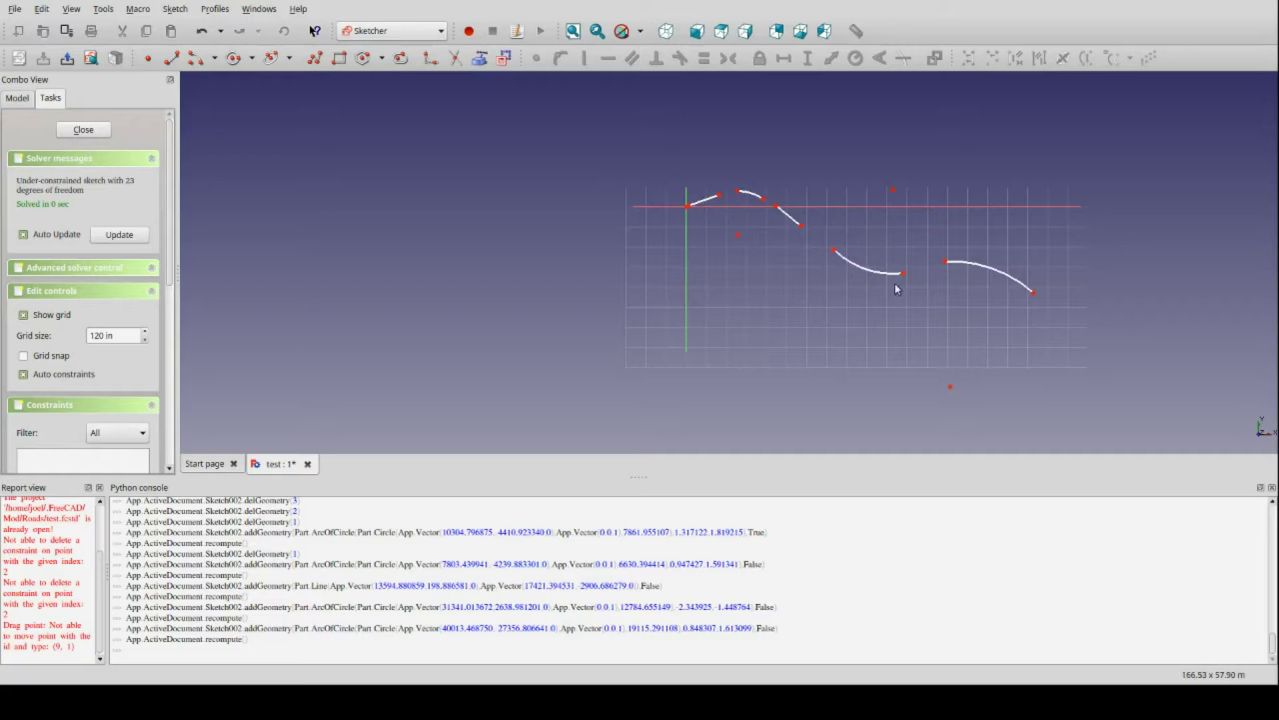
scroll(719, 200, up, 3)
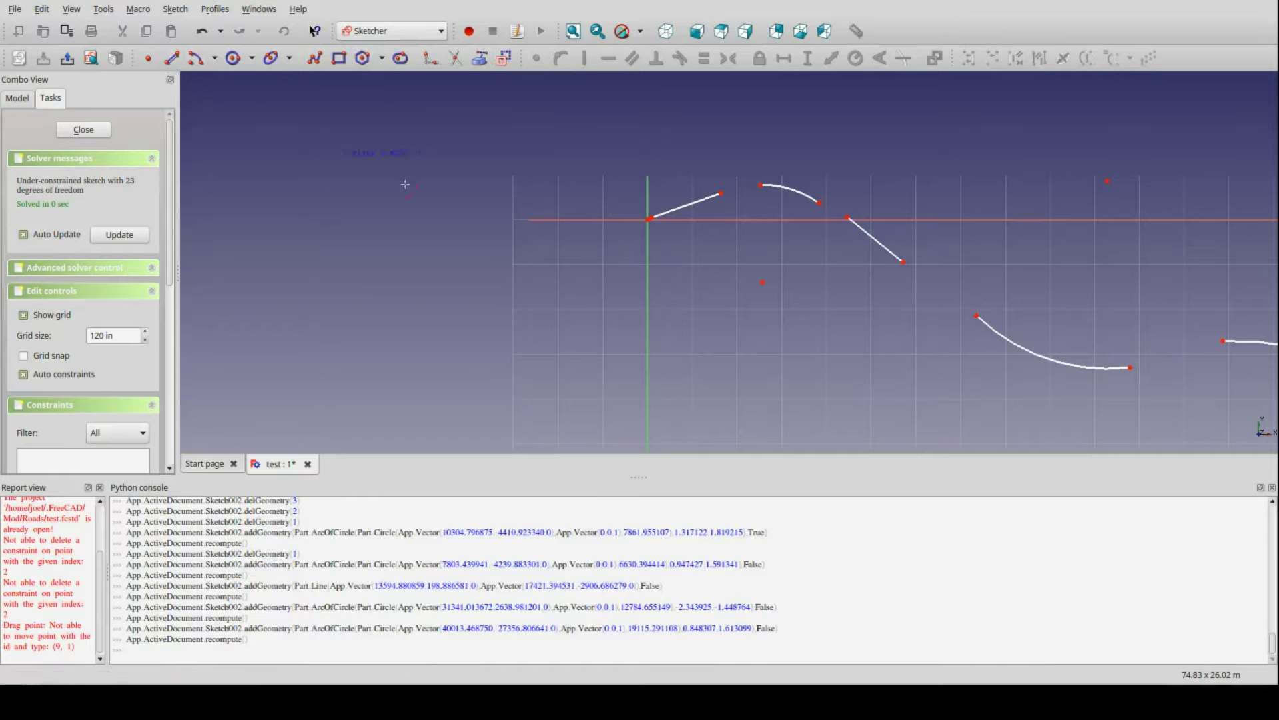
scroll(764, 183, up, 2)
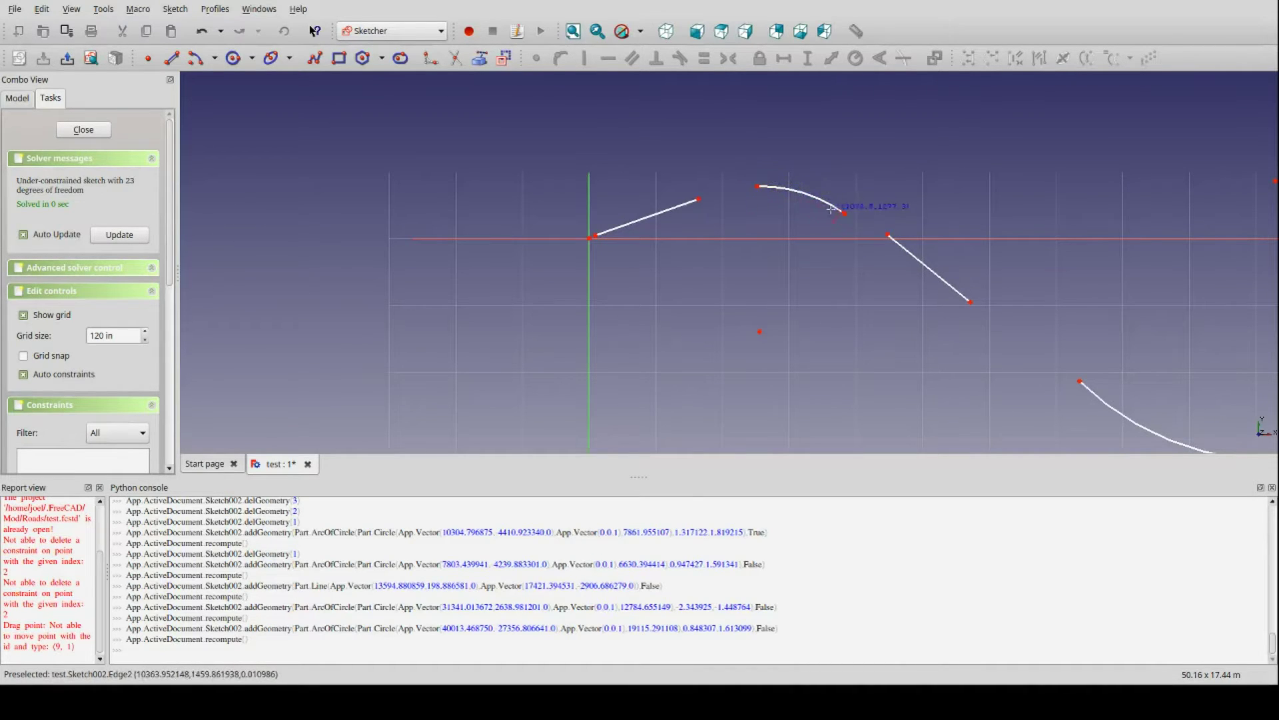
click(757, 180)
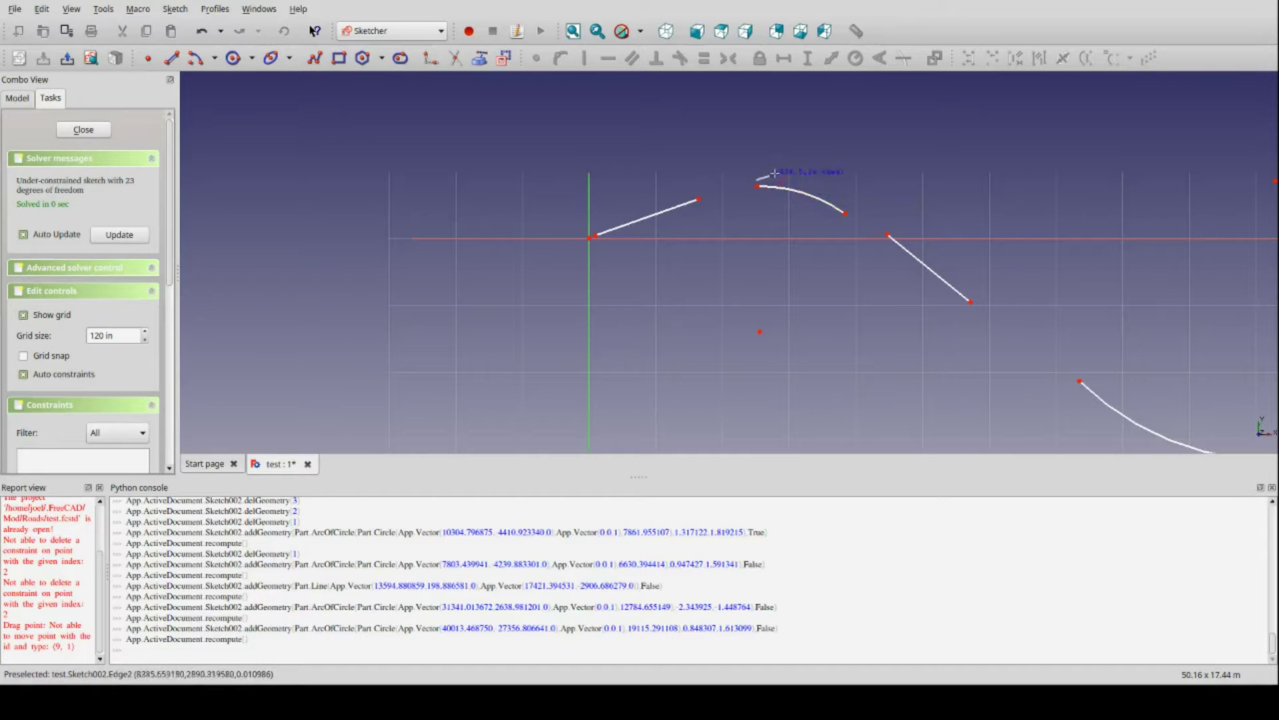
click(824, 167)
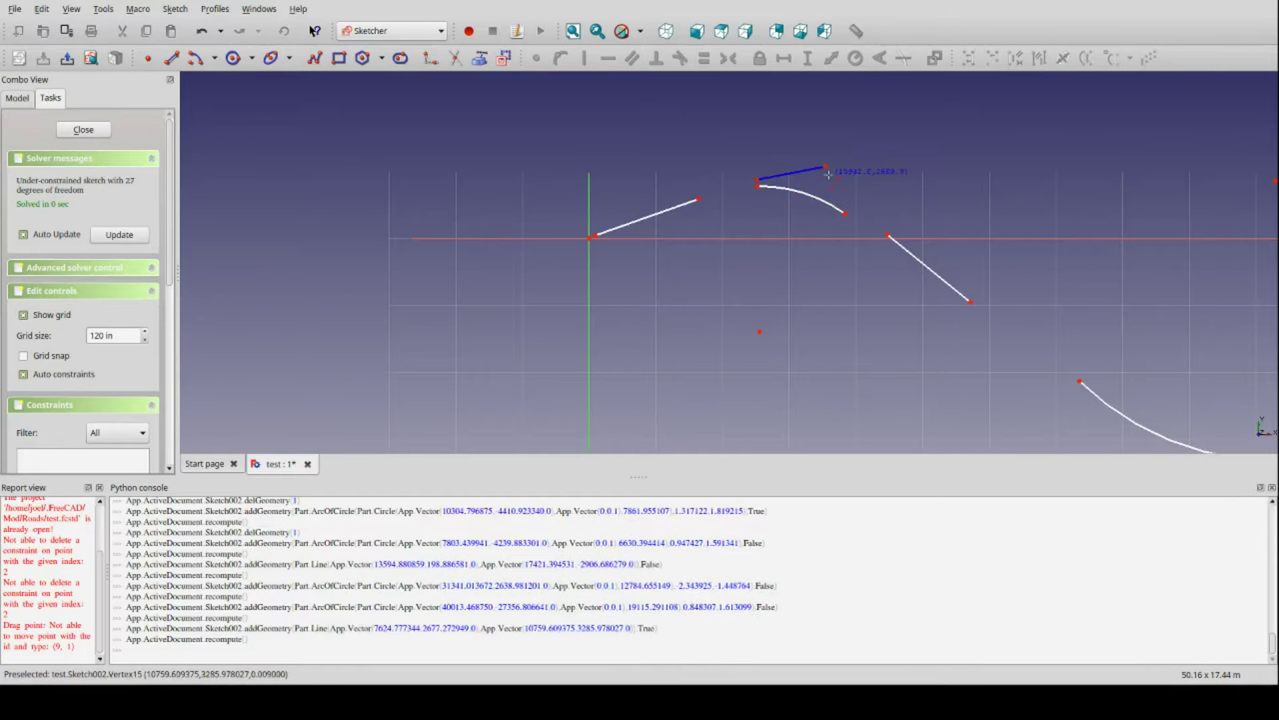
click(852, 210)
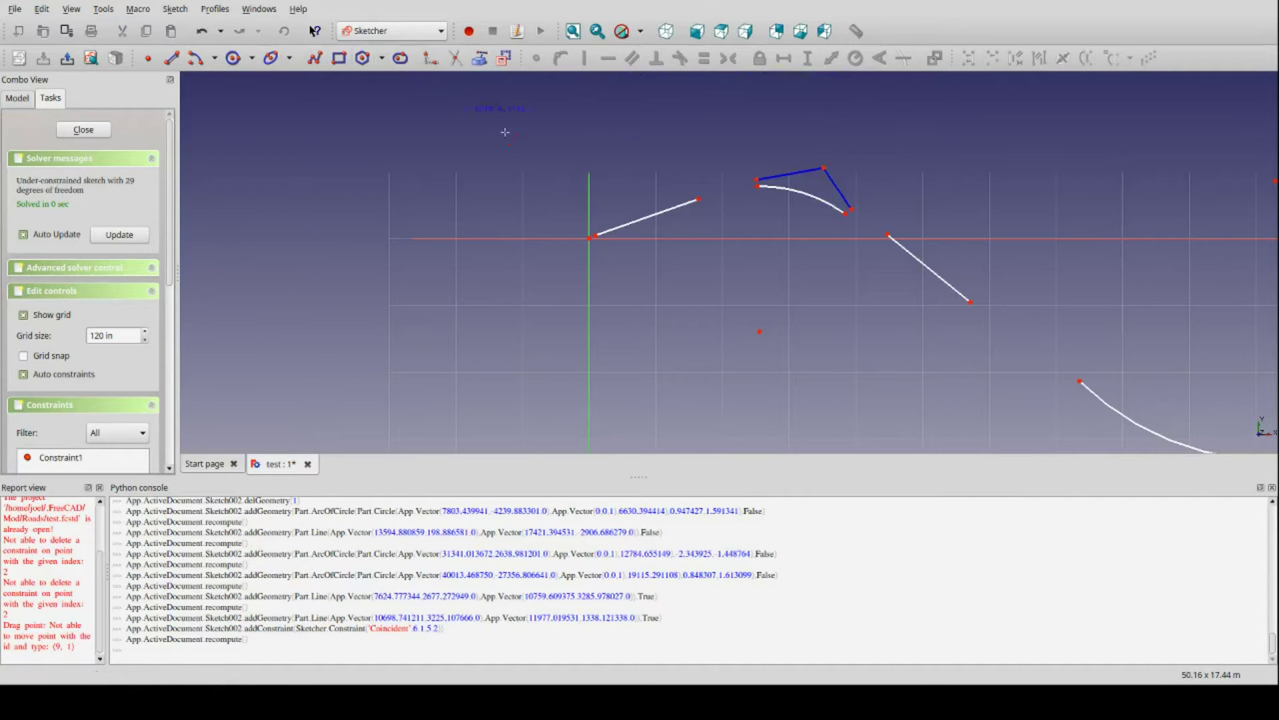
key(Escape)
Make each of the two new lines tangent to the upper arc.
click(757, 190)
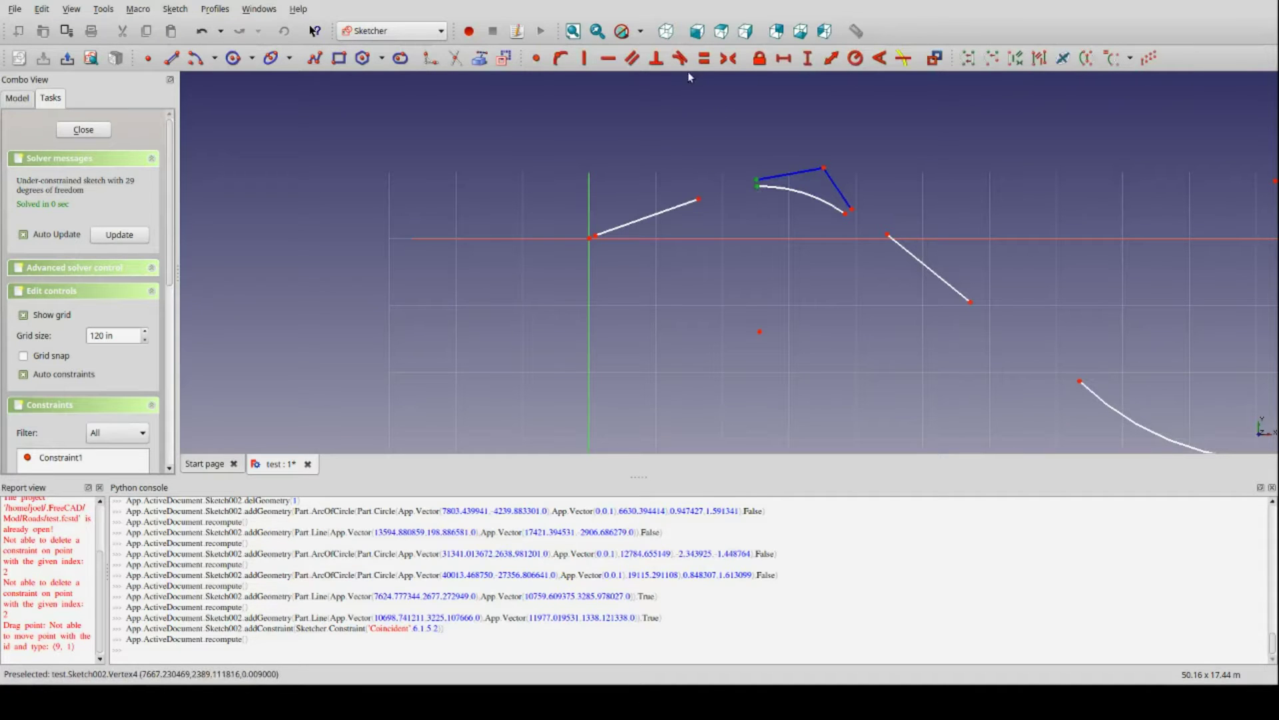
click(681, 59)
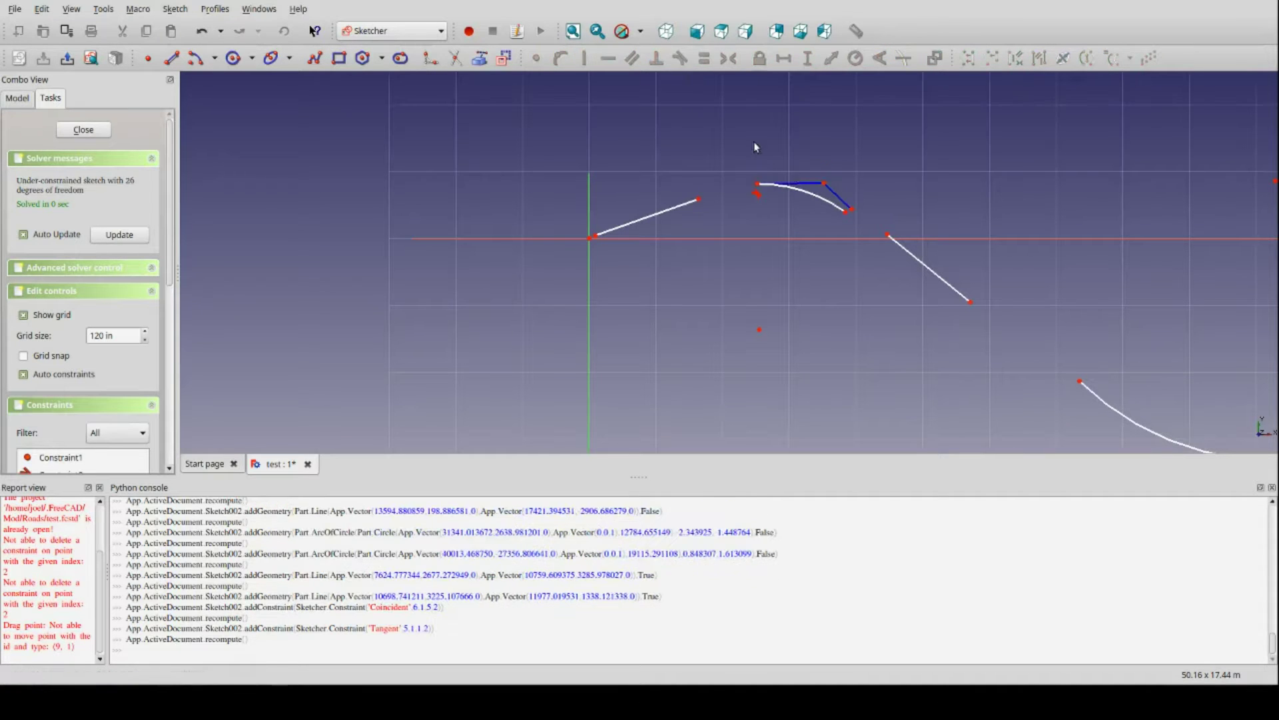
click(850, 212)
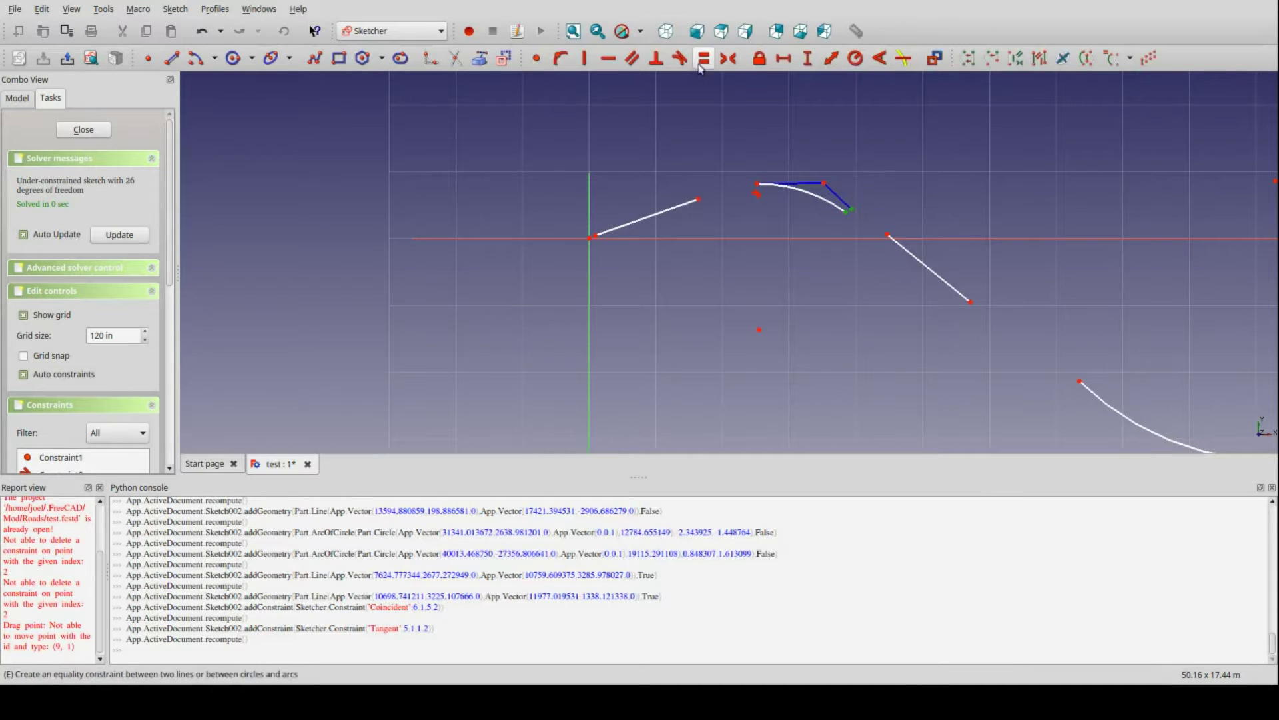
click(681, 58)
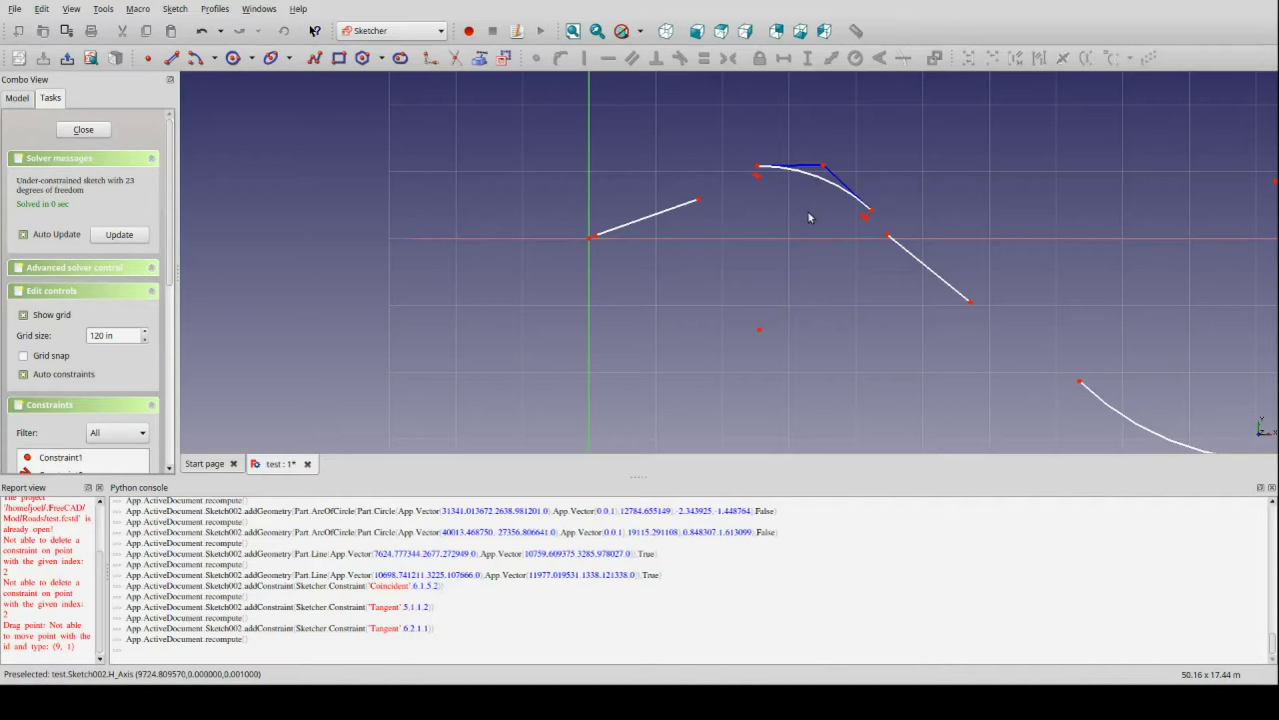
scroll(805, 186, down, 2)
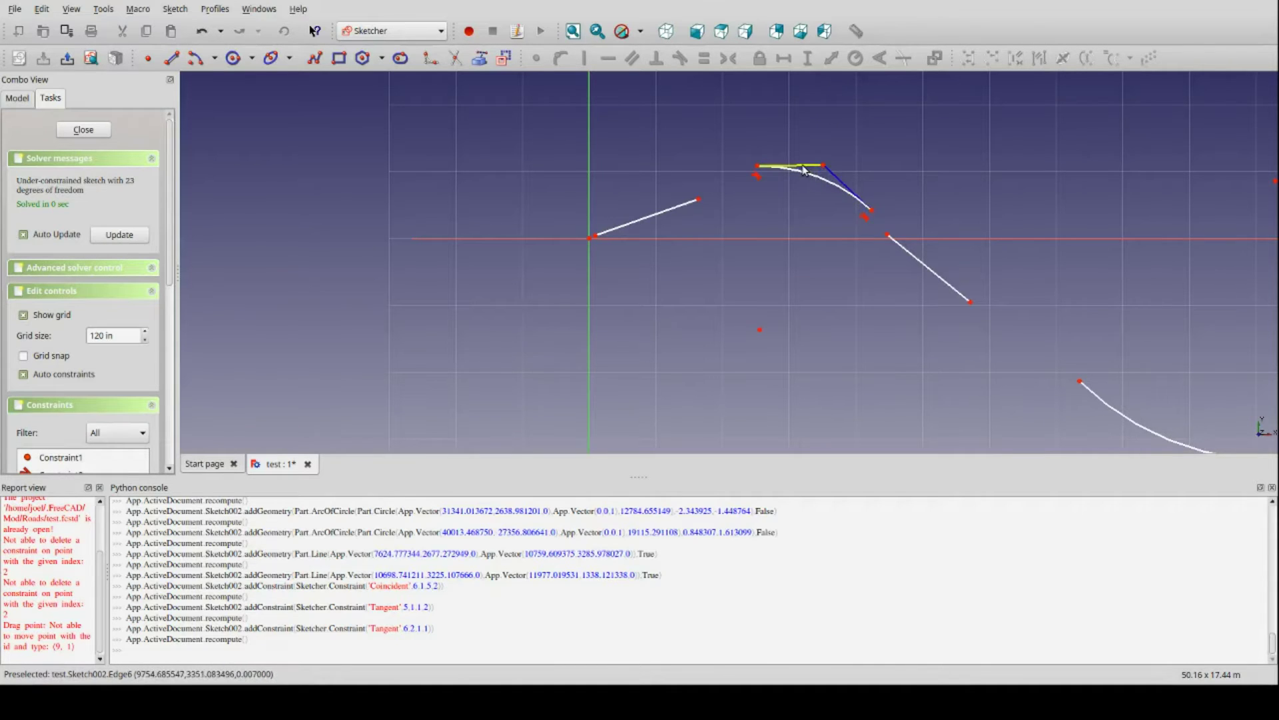
Constrain the upper arc's radius to 7468.46 mm and the top tangent line to 3025.55 mm.
click(844, 186)
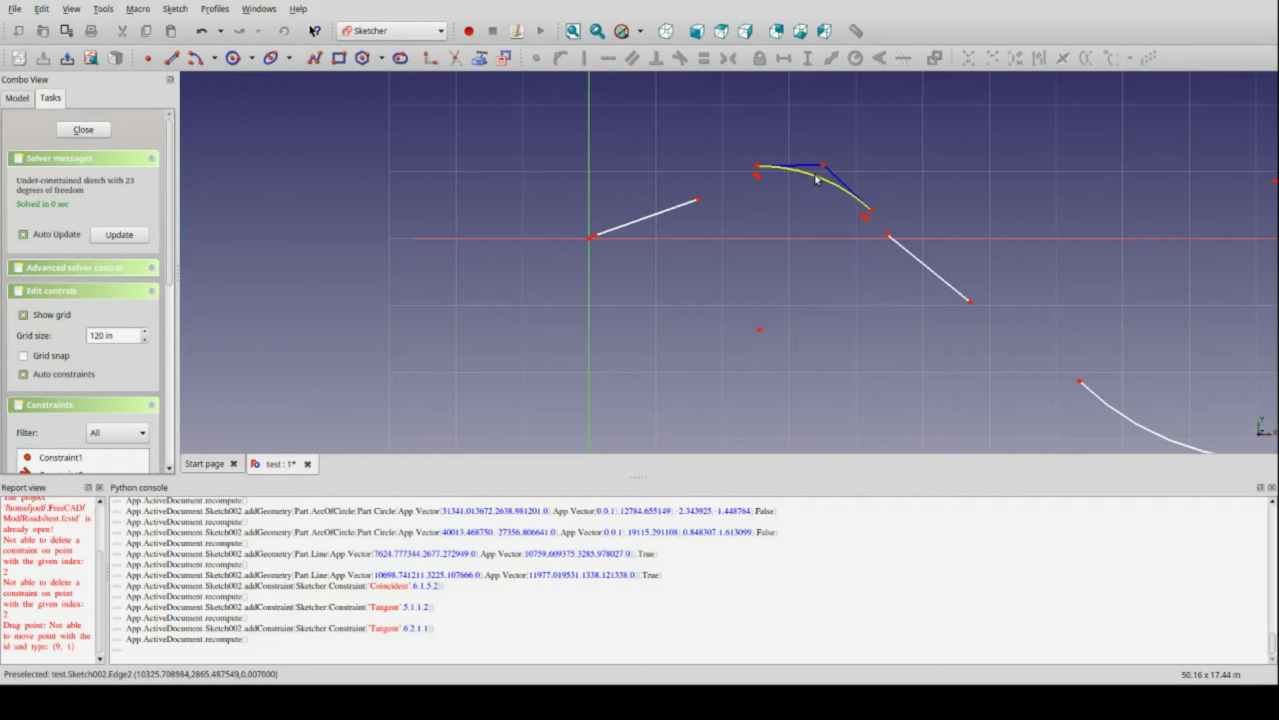
click(814, 174)
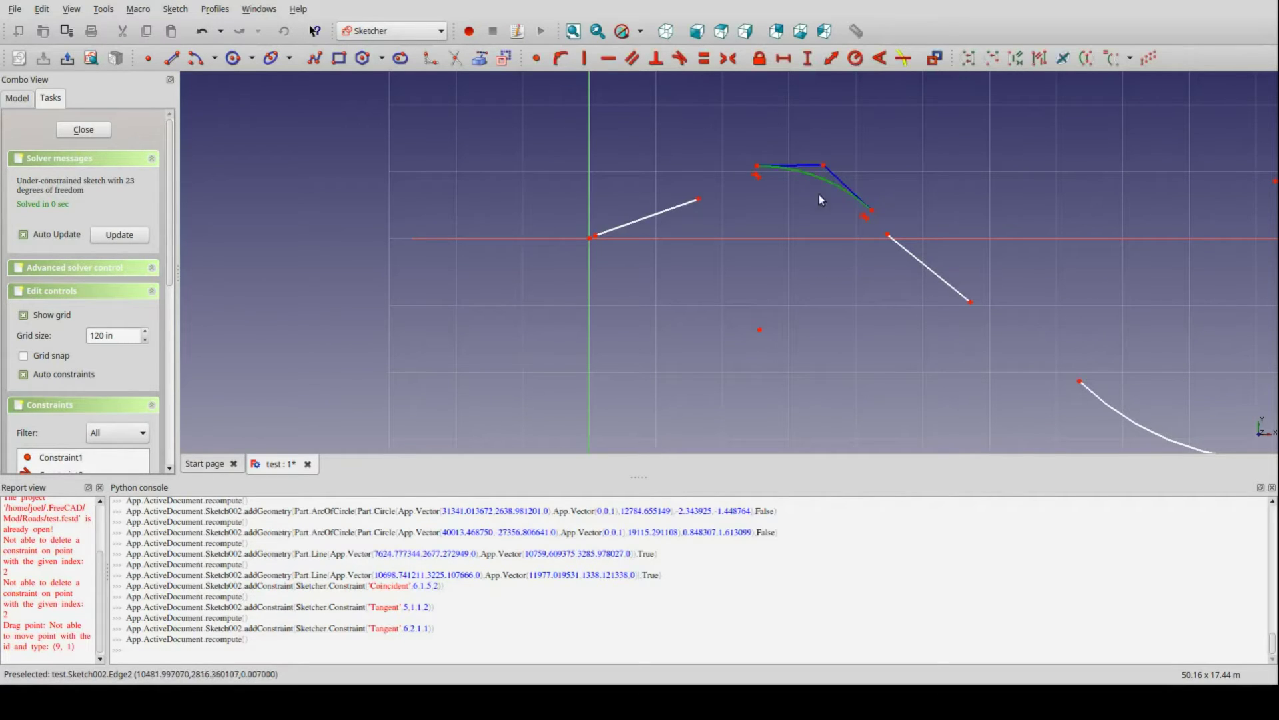
click(854, 60)
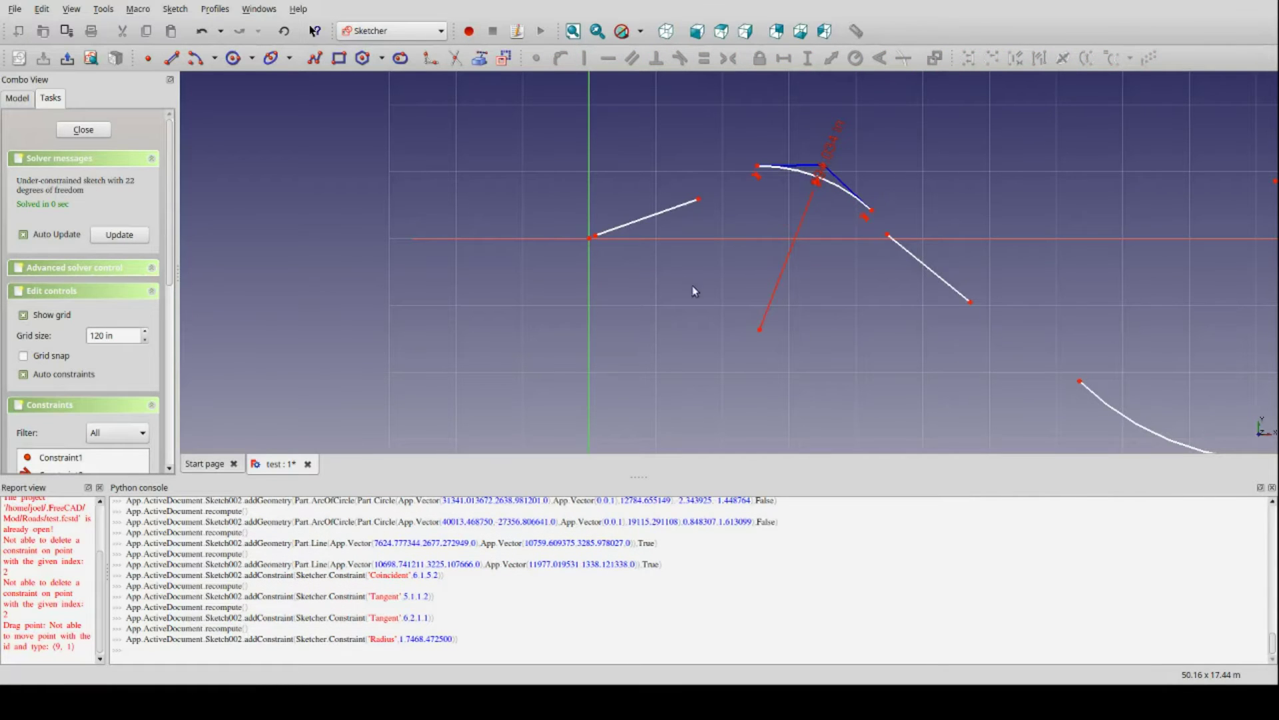
click(797, 165)
click(831, 58)
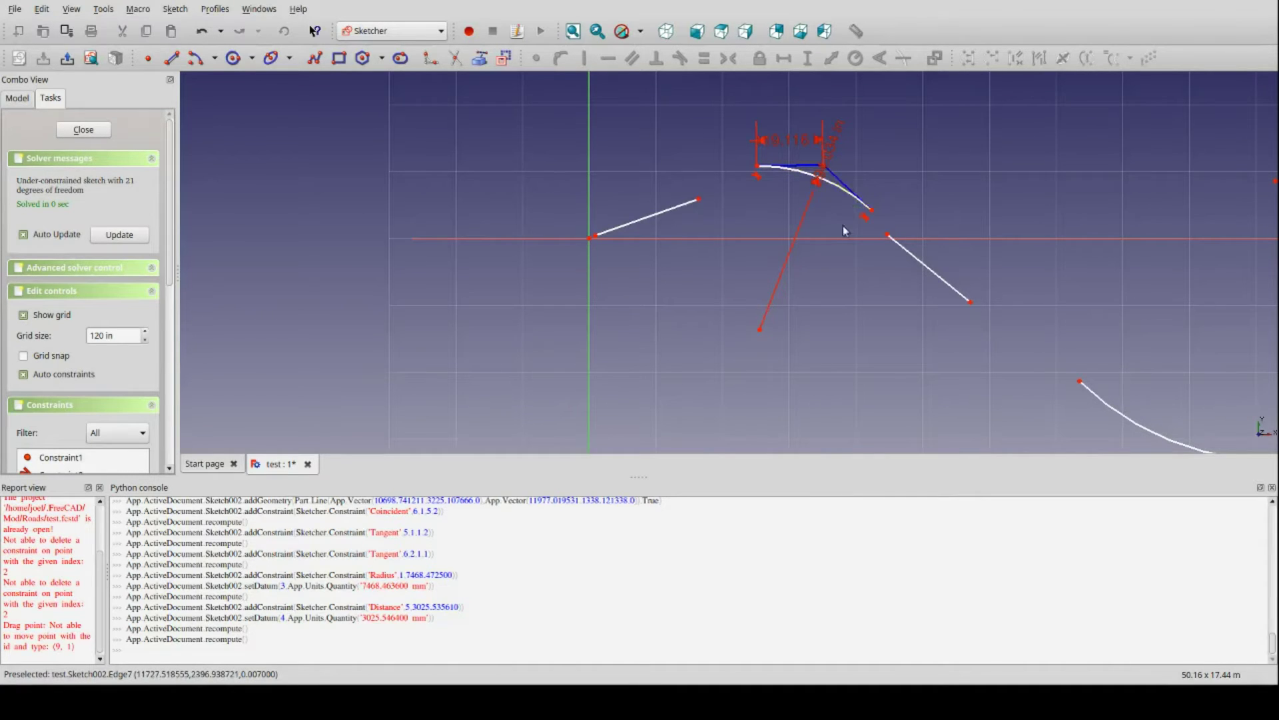
Make the two lower arcs tangent at their joint.
scroll(832, 274, down, 2)
scroll(831, 274, up, 2)
scroll(831, 274, down, 2)
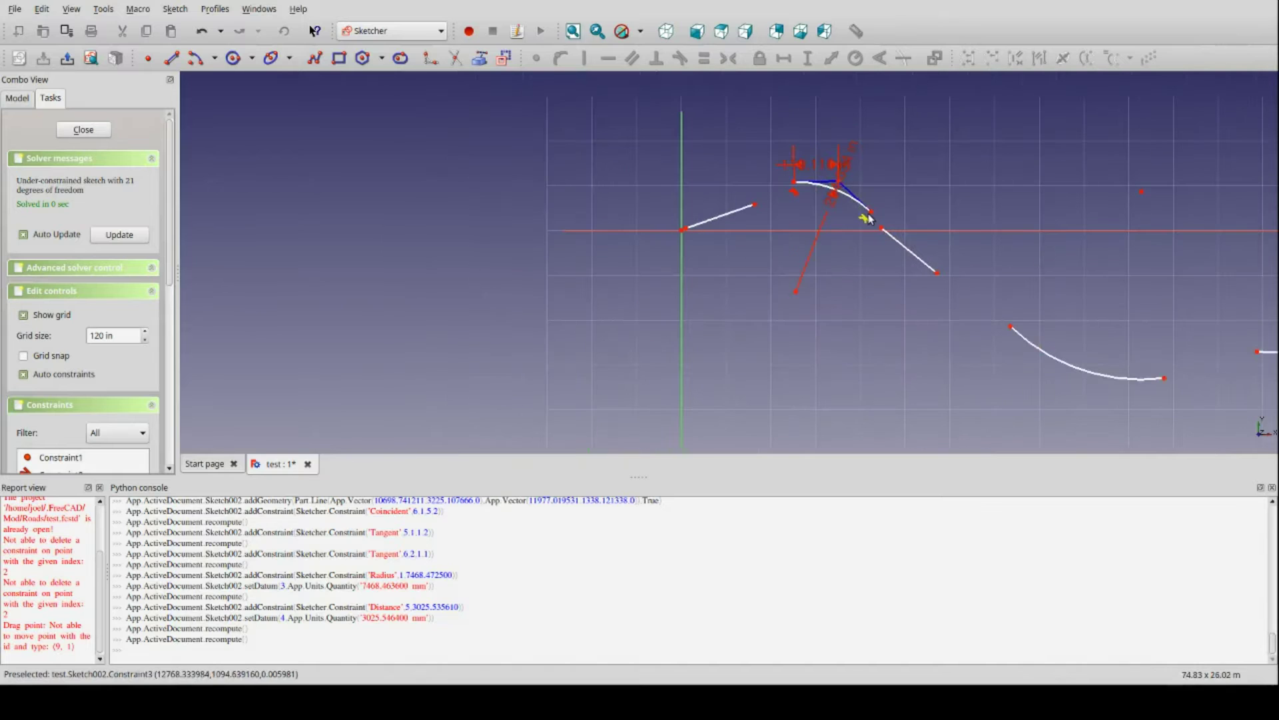
scroll(1005, 326, down, 1)
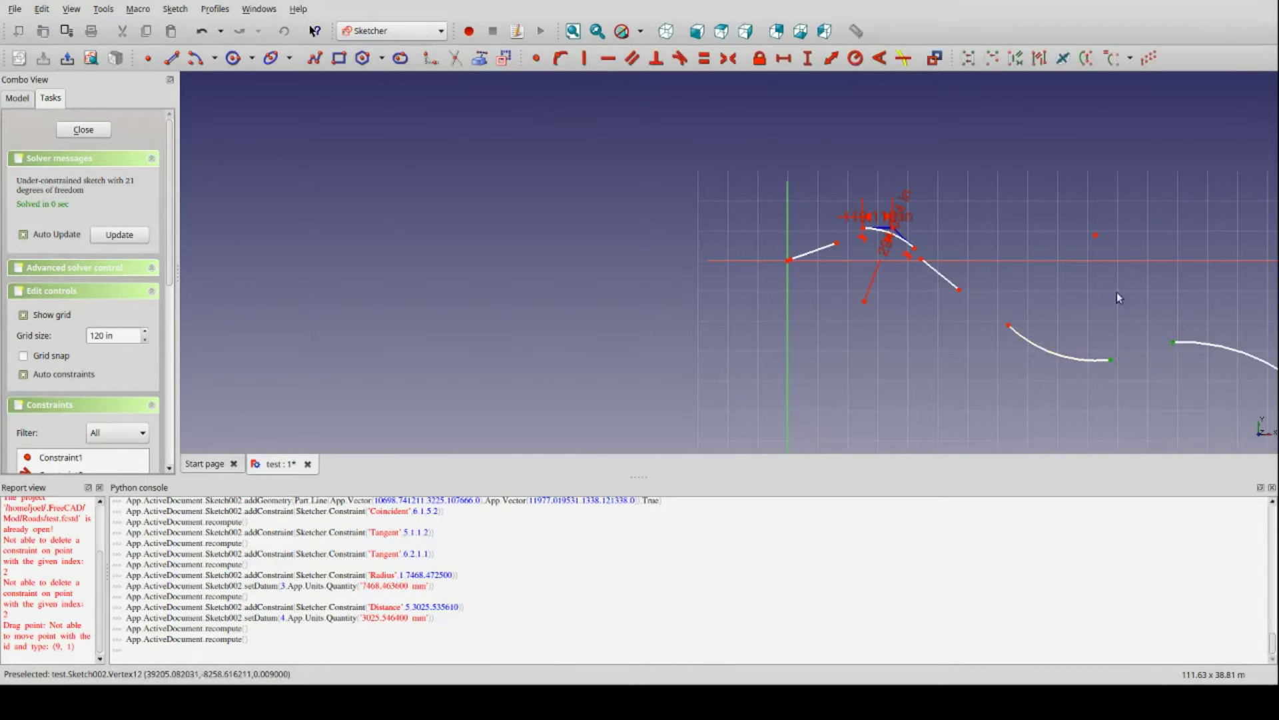
click(680, 58)
Drag the lower curve's end point left to reshape the reverse curve.
scroll(1056, 242, down, 1)
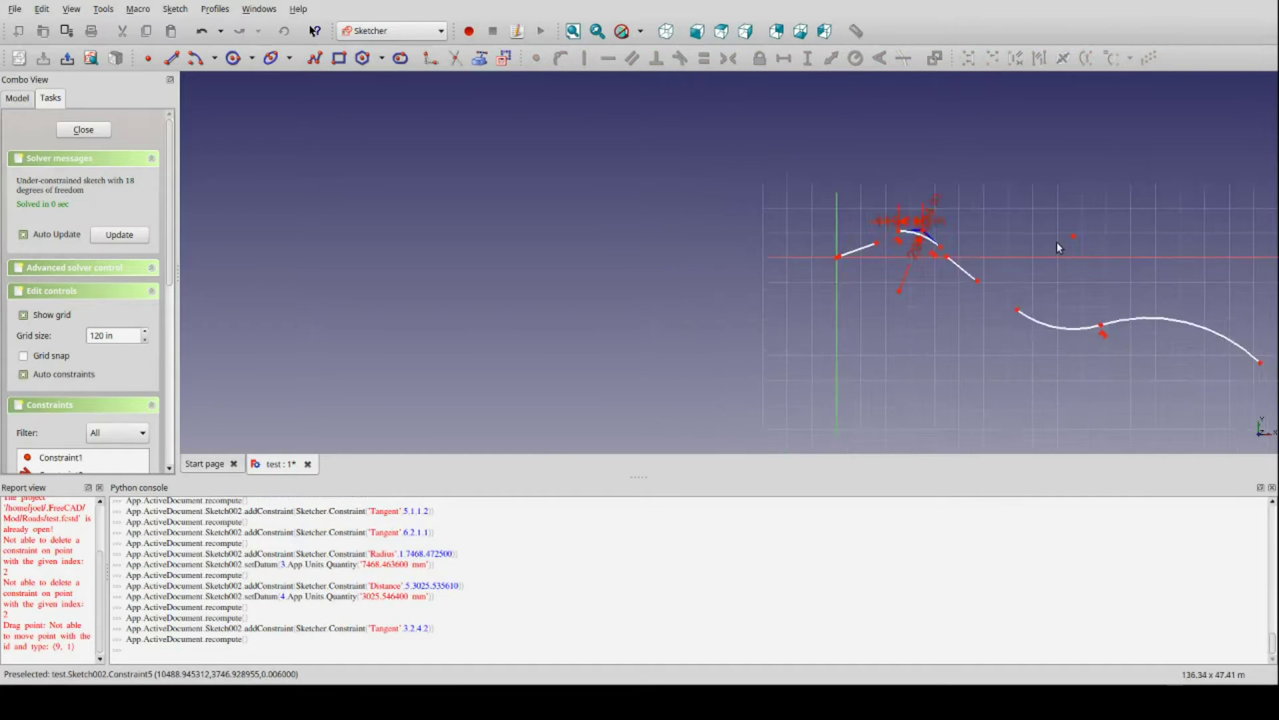
scroll(1057, 242, down, 1)
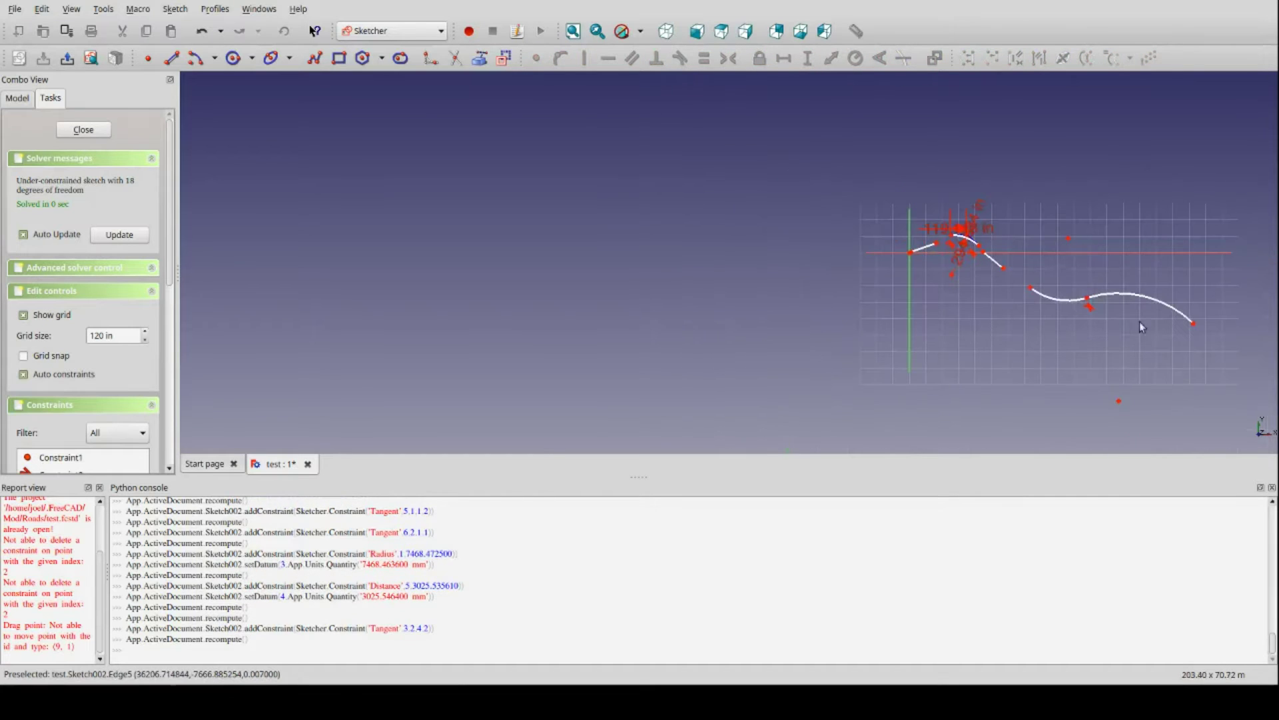
click(1193, 324)
mouse_move(1192, 324)
mouse_down()
mouse_move(1138, 301)
mouse_move(1165, 326)
mouse_move(1137, 328)
mouse_up()
scroll(1072, 322, up, 2)
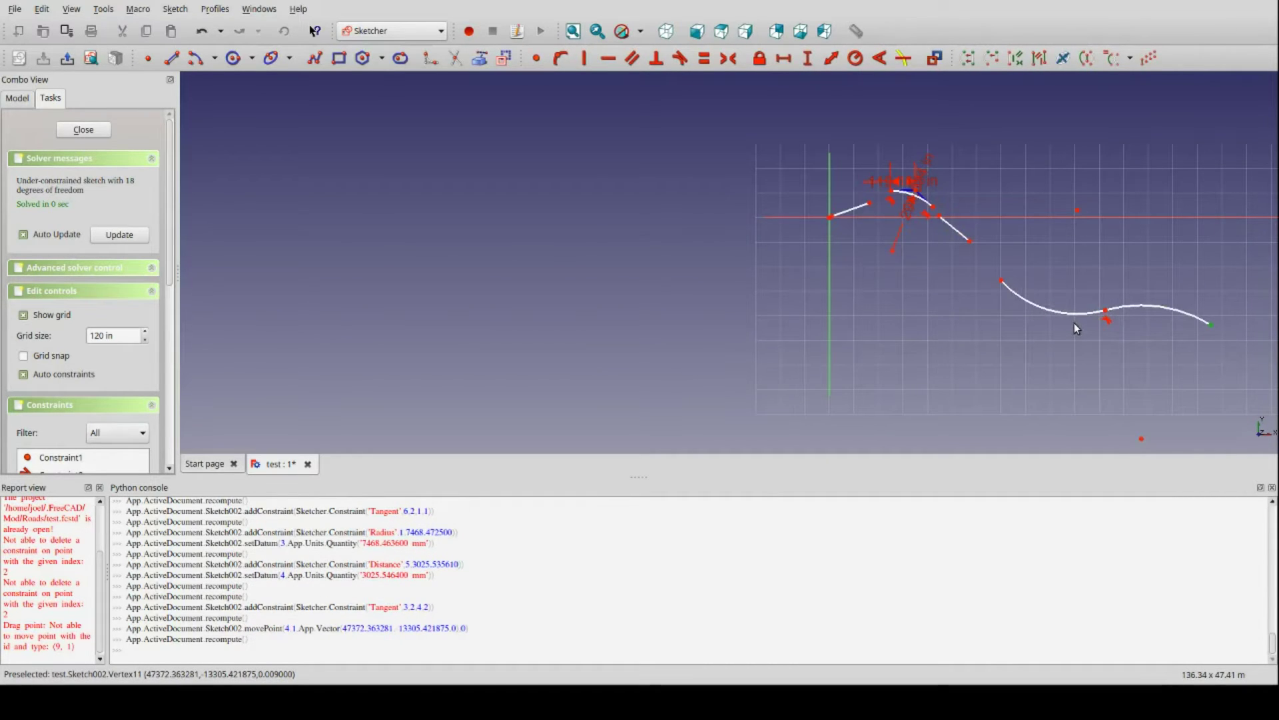
Select the slanted line's end and lower curve's start, then choose the starting line instead.
click(970, 240)
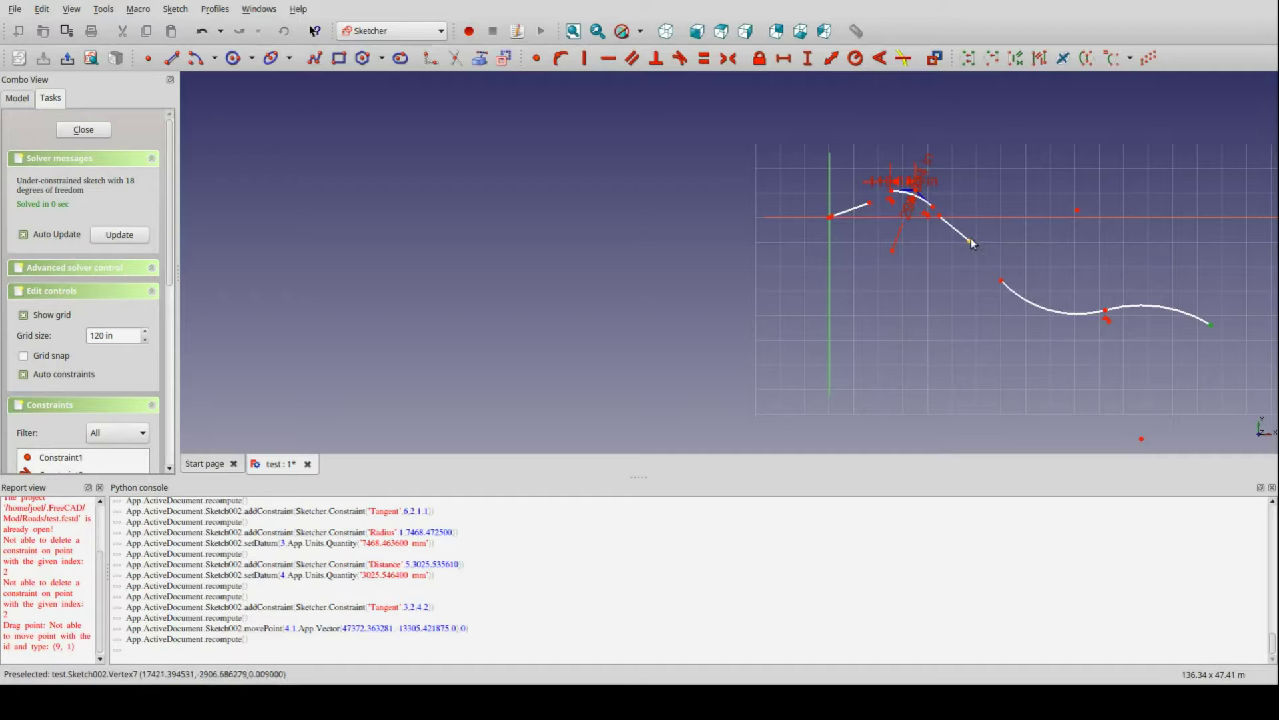
click(1001, 281)
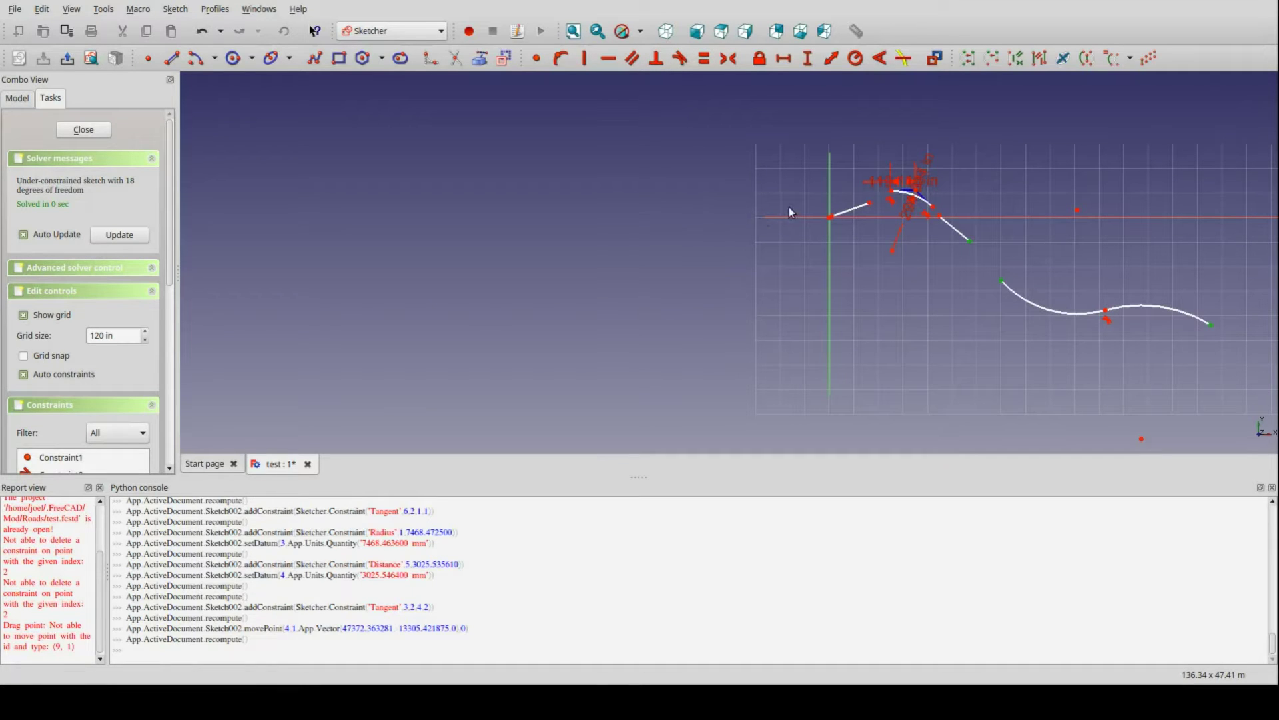
click(970, 258)
scroll(869, 174, up, 3)
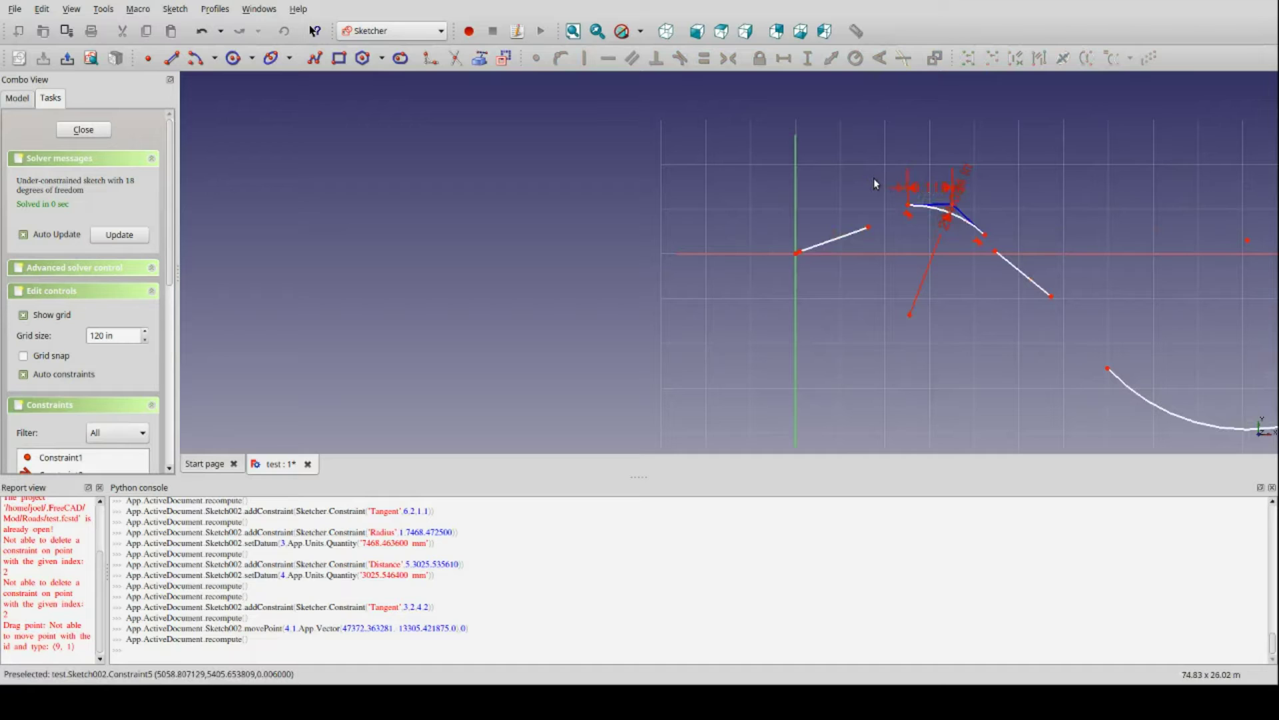
scroll(978, 249, up, 2)
scroll(978, 250, down, 2)
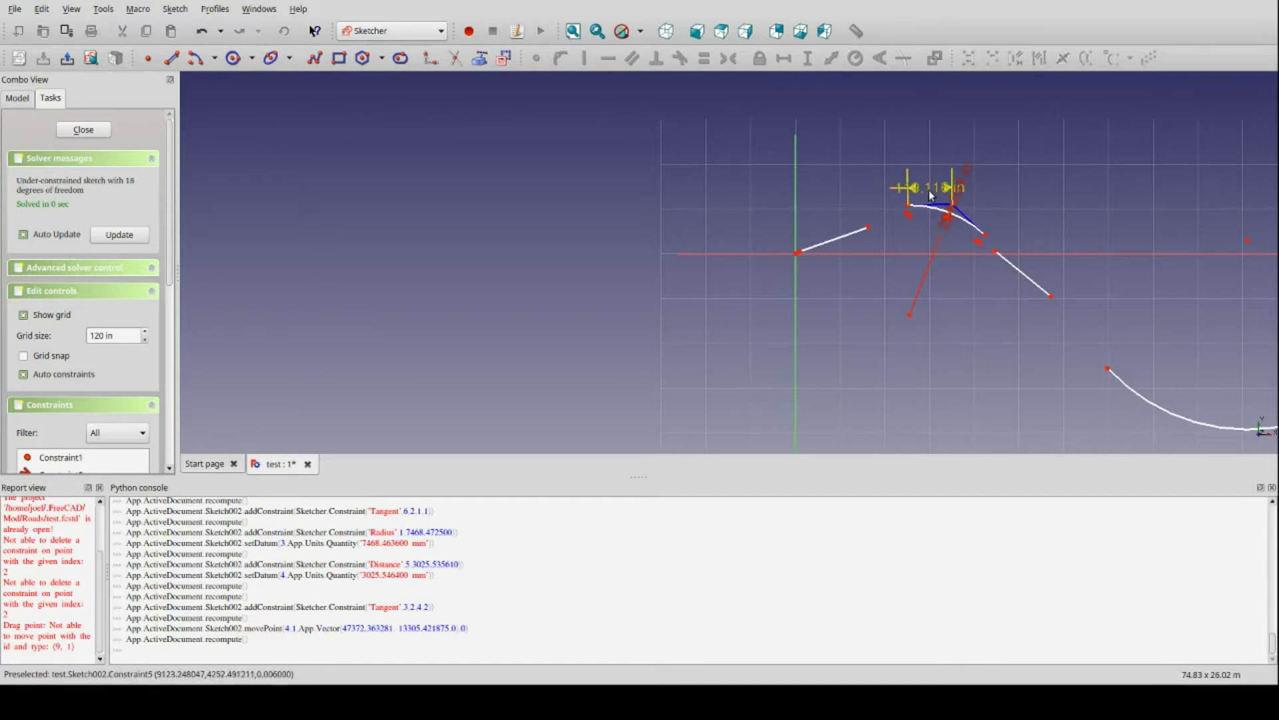
scroll(944, 227, down, 2)
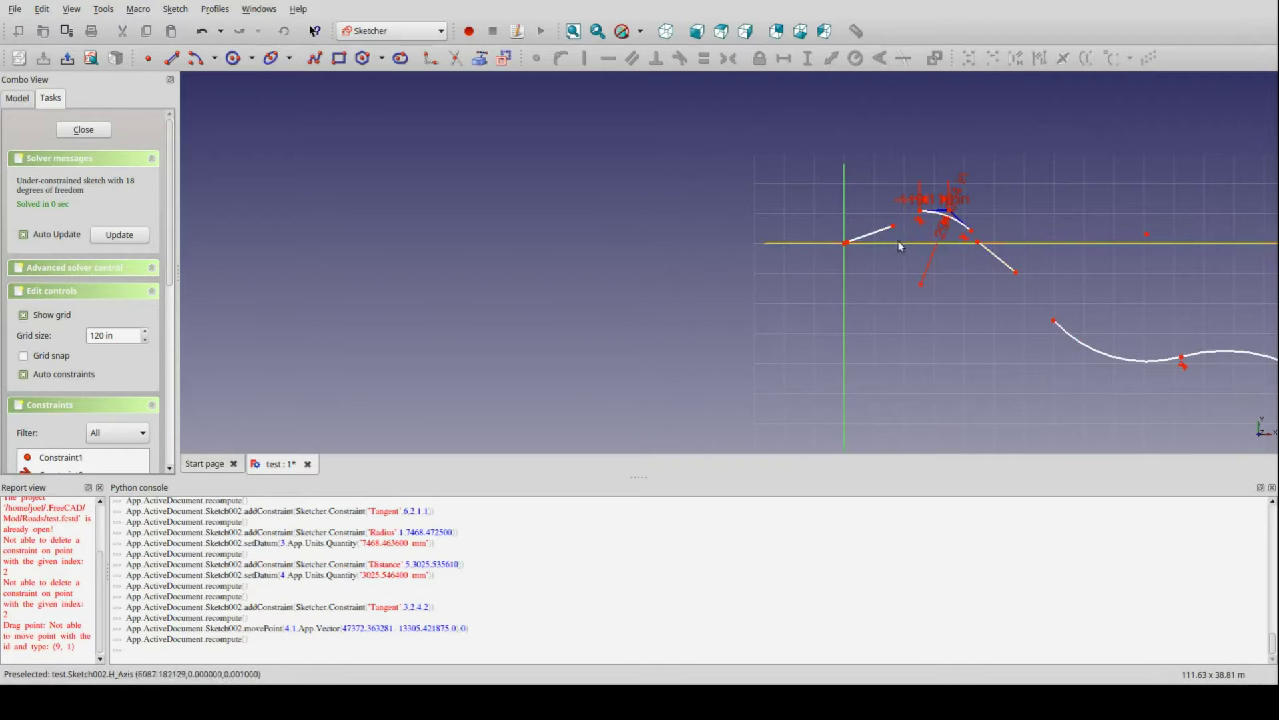
click(872, 233)
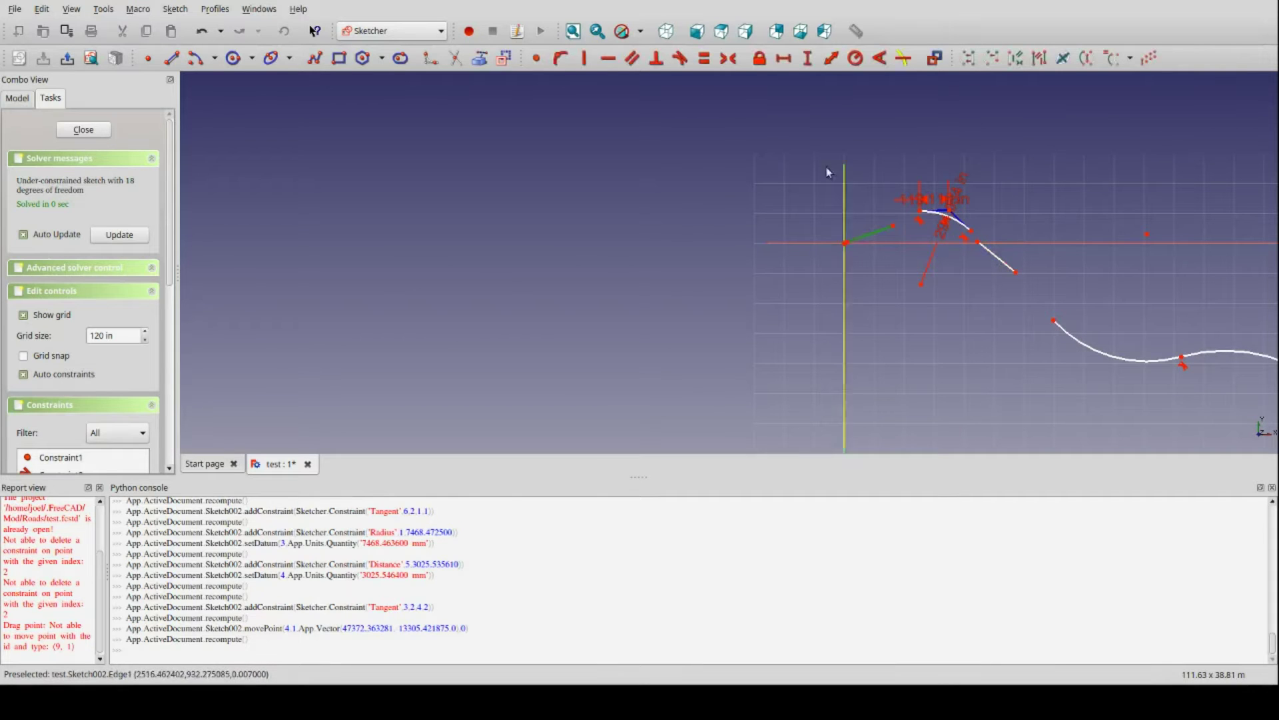
Fix the starting line's length at 4985.9438 mm and move its label closer to the arc.
click(831, 58)
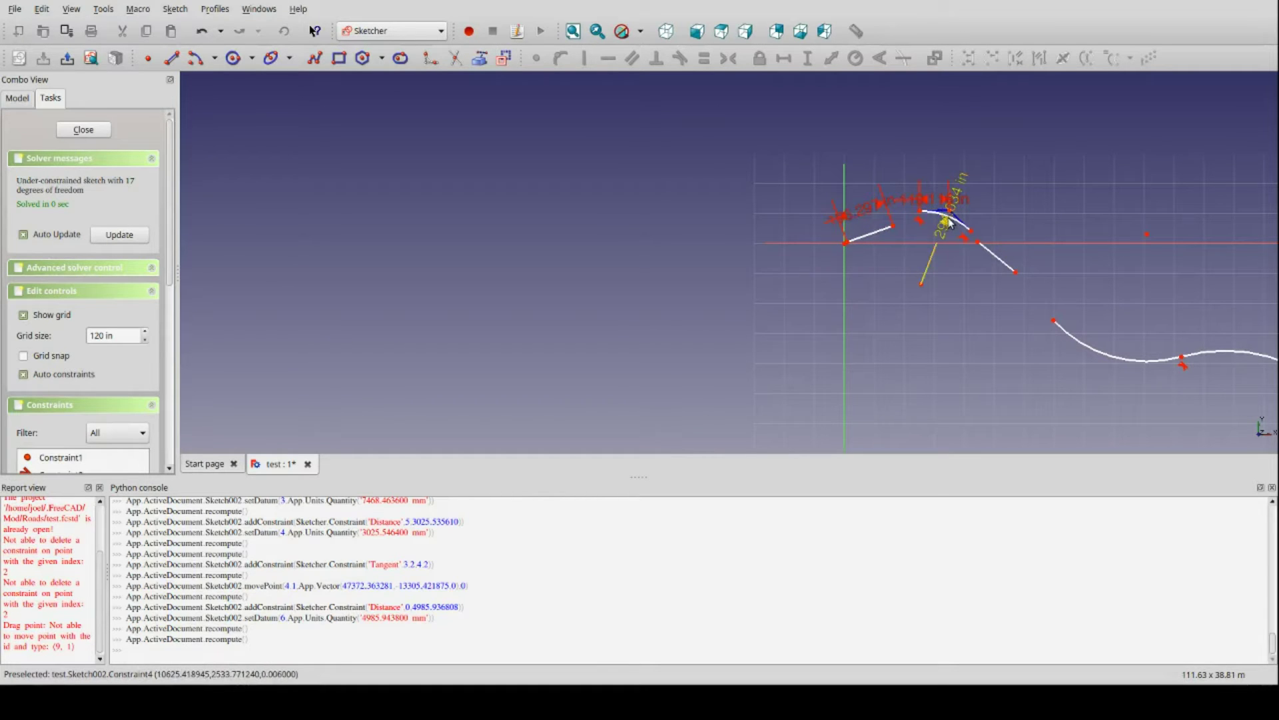
scroll(950, 224, up, 3)
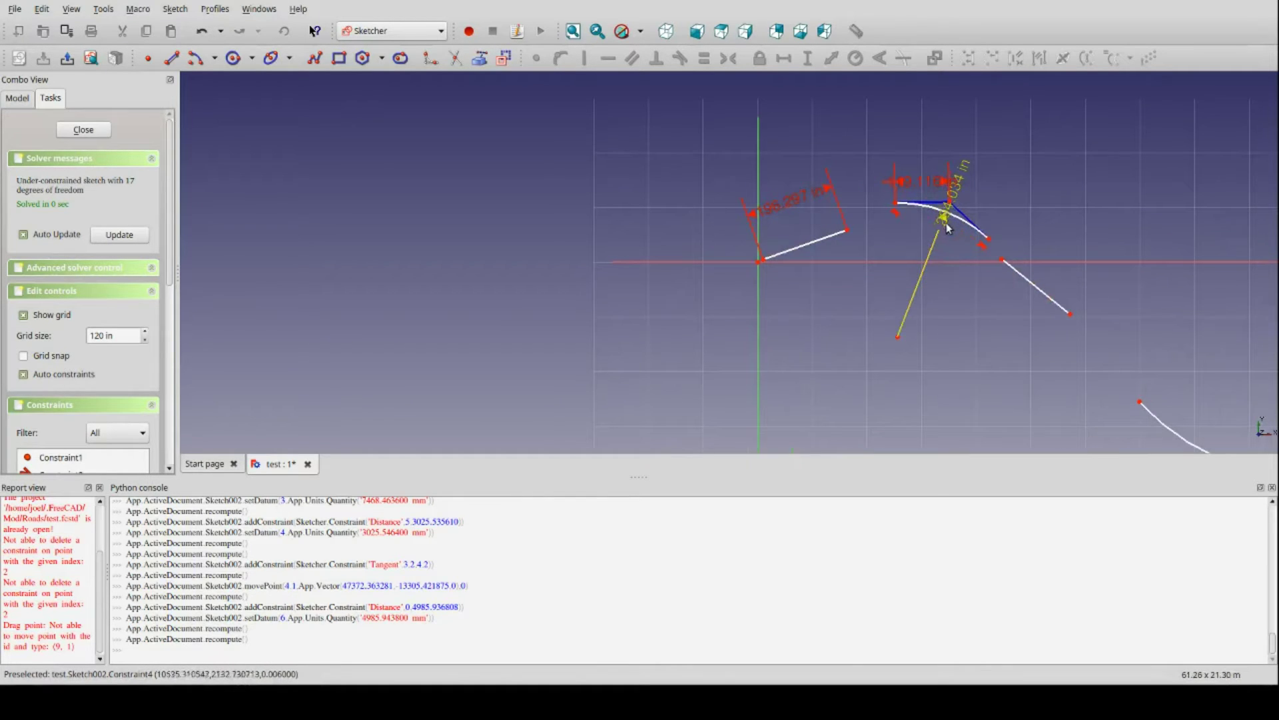
drag(945, 225, 926, 230)
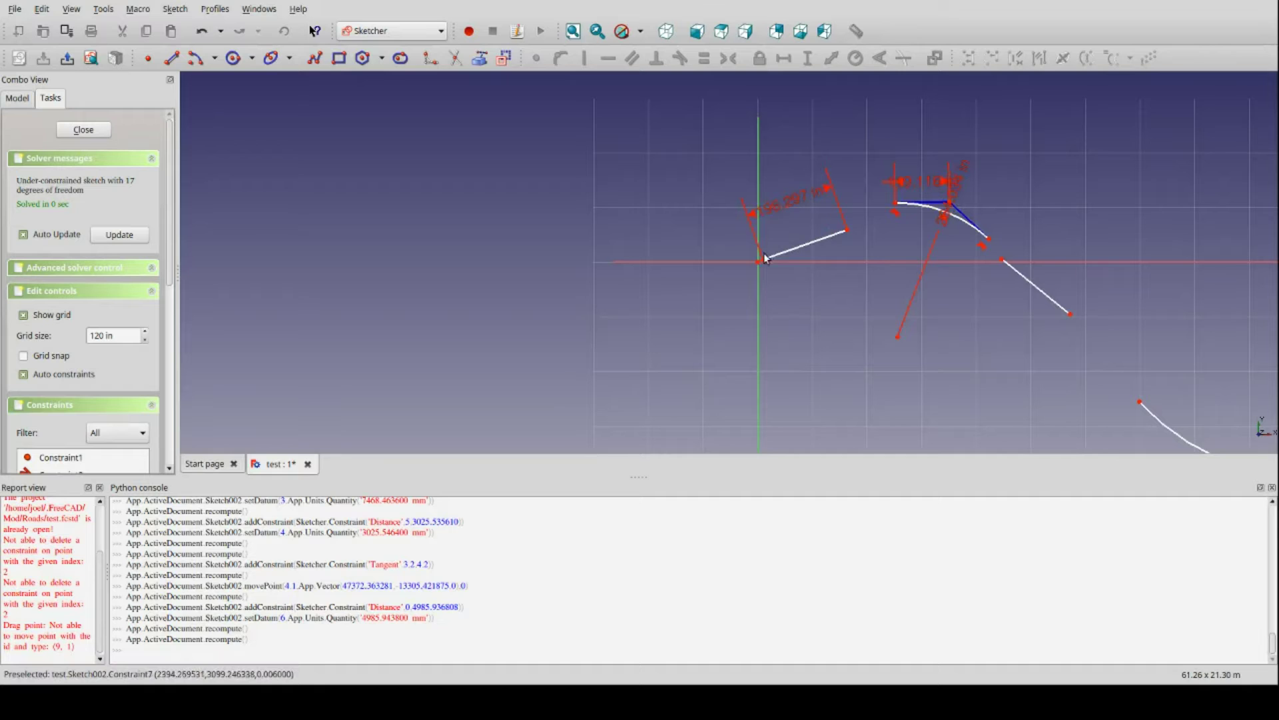
scroll(729, 273, up, 2)
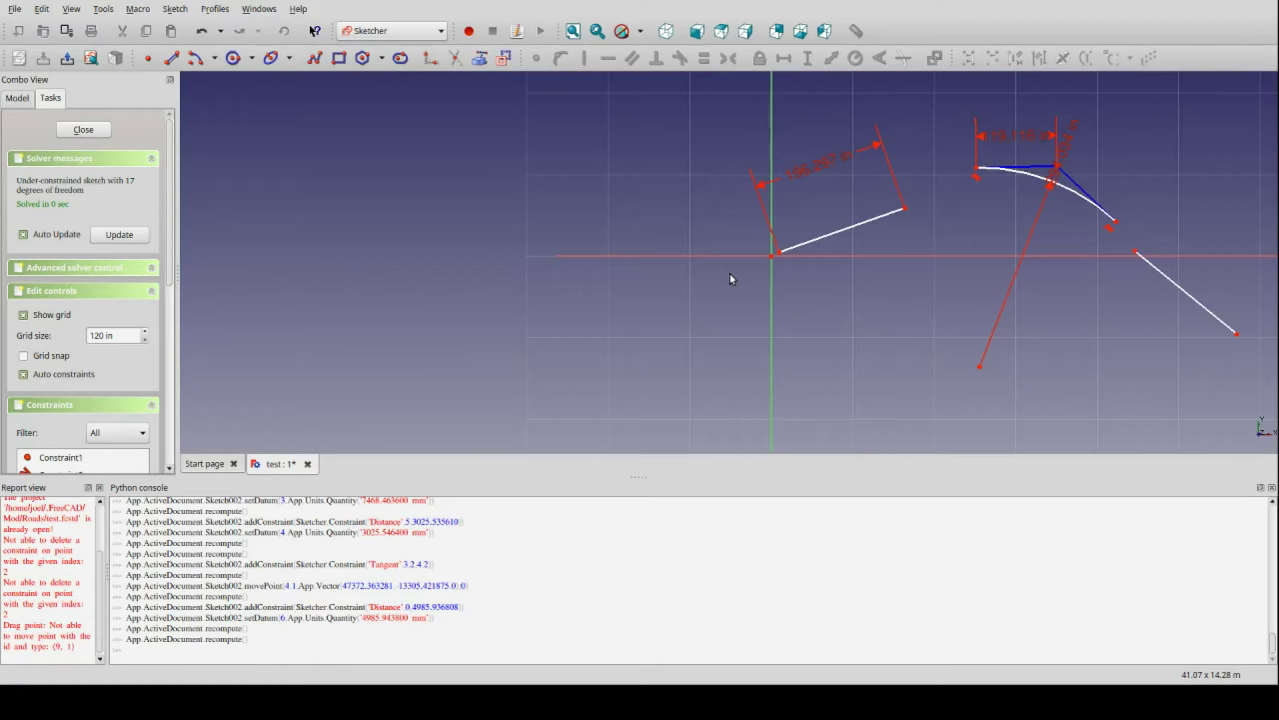
Join the starting line's far end tangentially to the upper arc's start.
scroll(774, 282, down, 1)
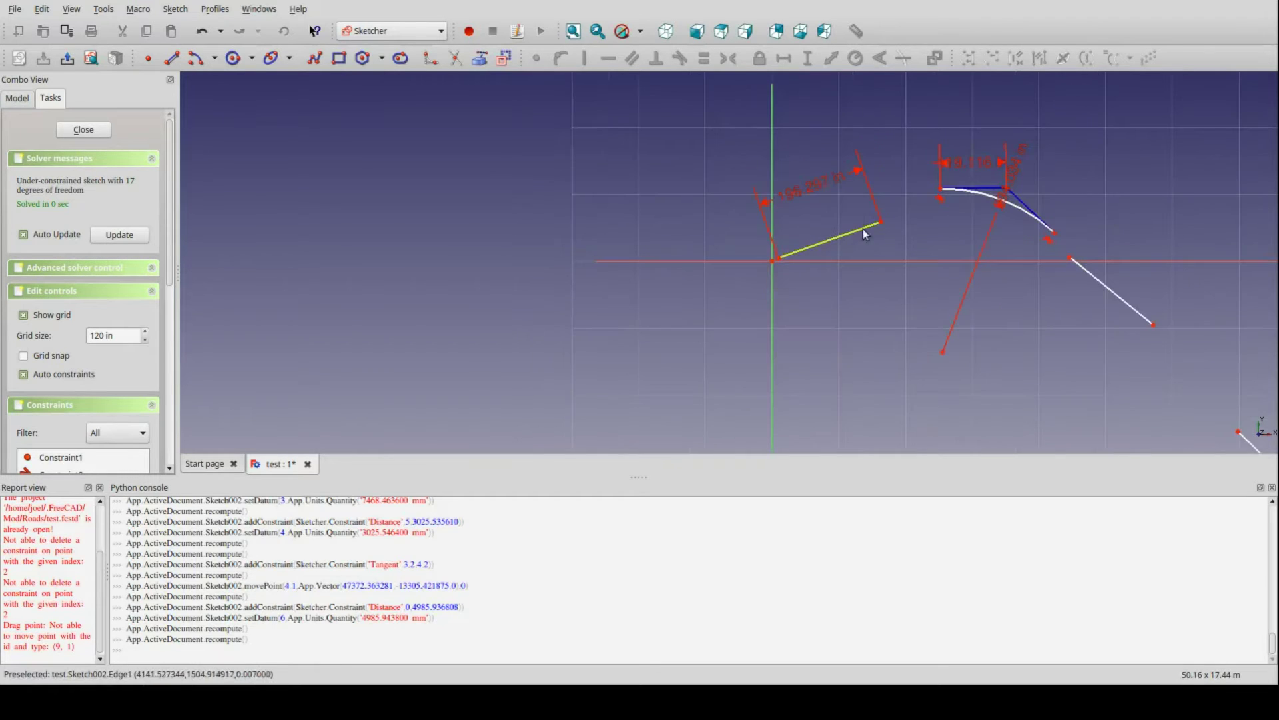
click(880, 223)
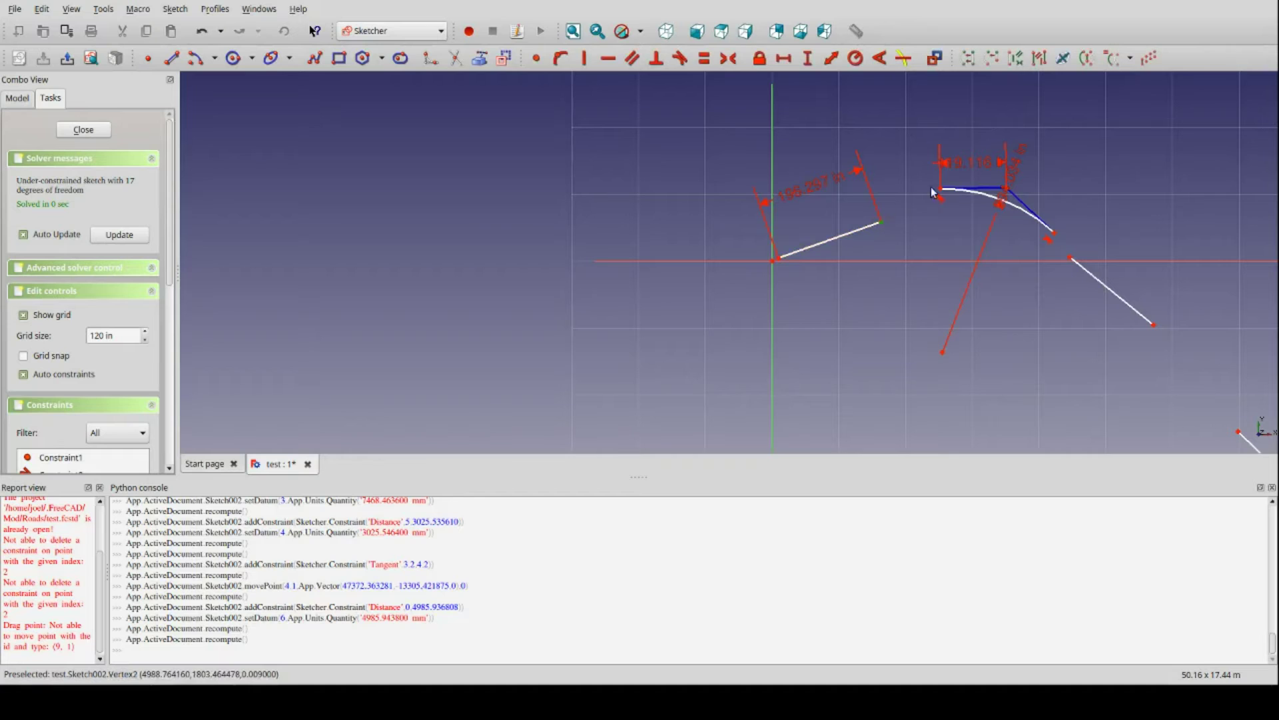
click(942, 190)
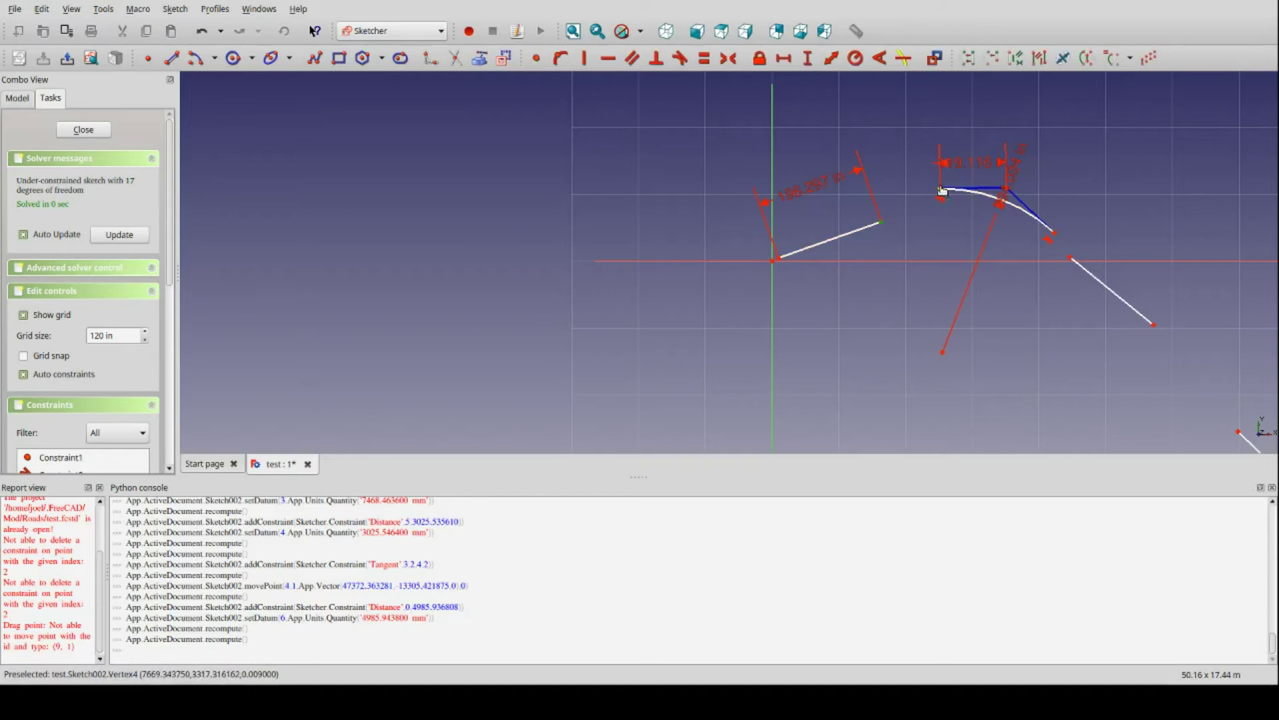
click(679, 58)
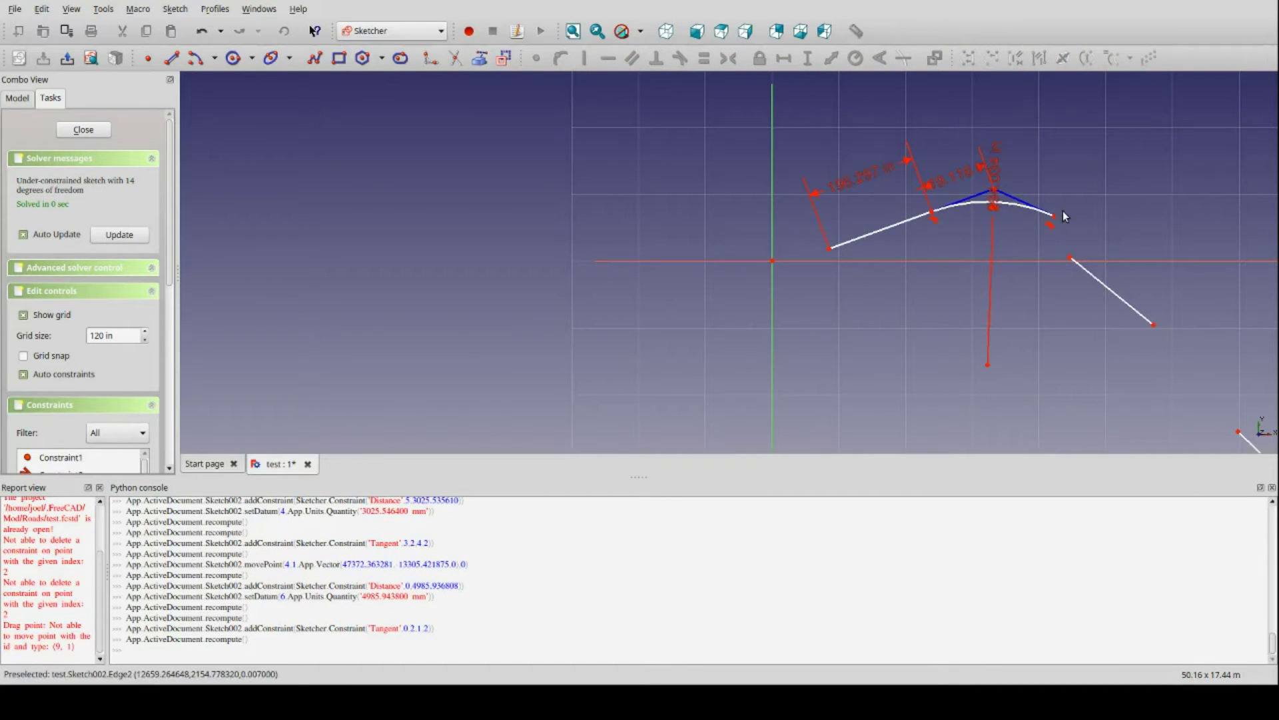
click(830, 250)
click(827, 252)
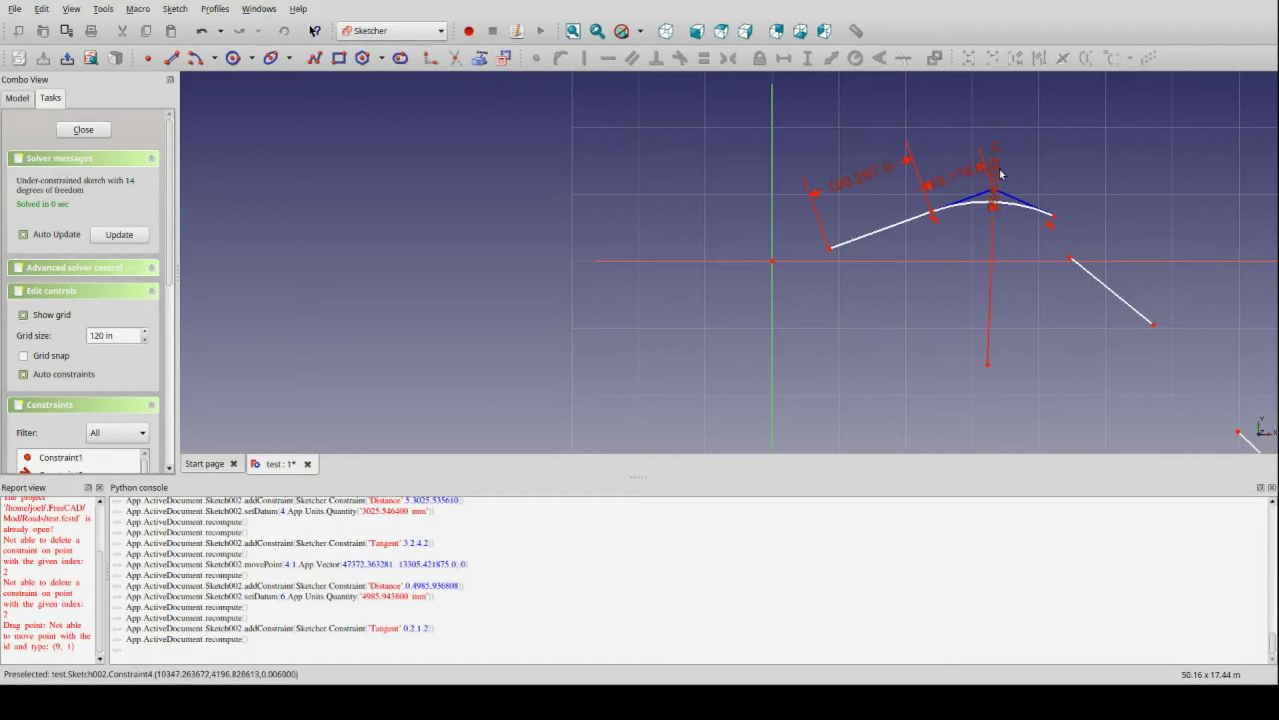
Lock the first line's start point with horizontal and vertical position constraints.
click(830, 249)
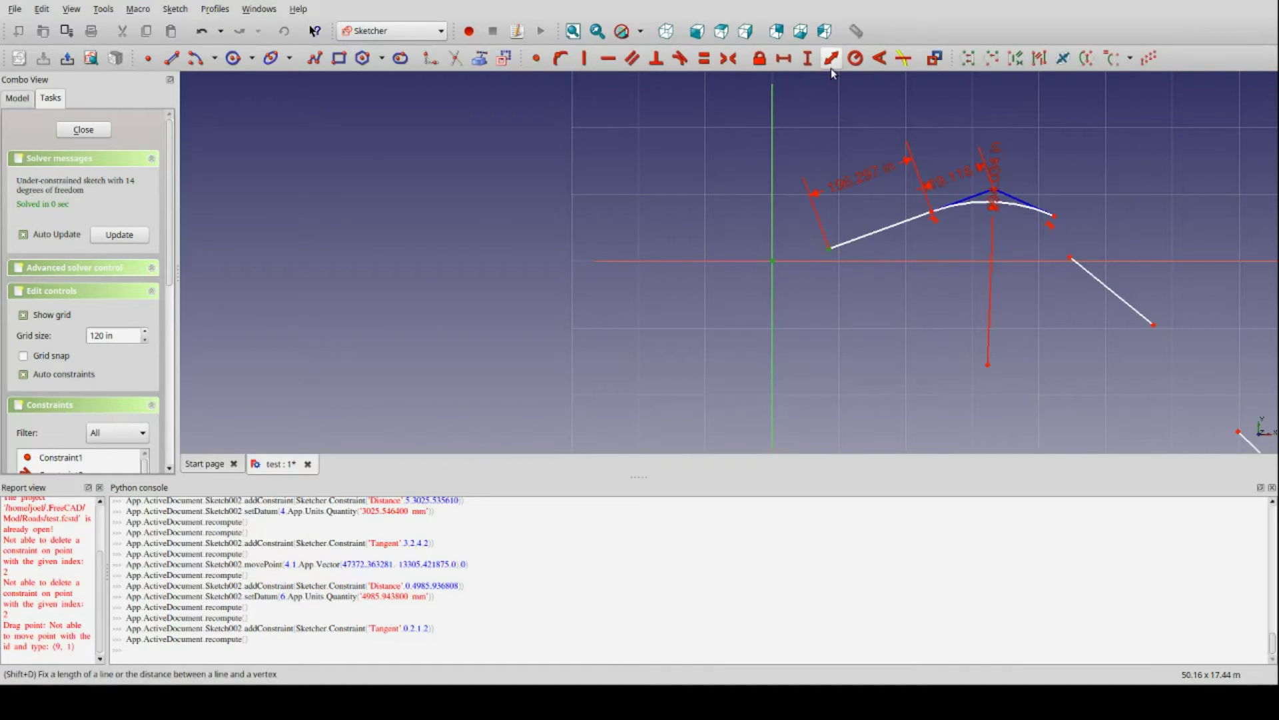
click(721, 278)
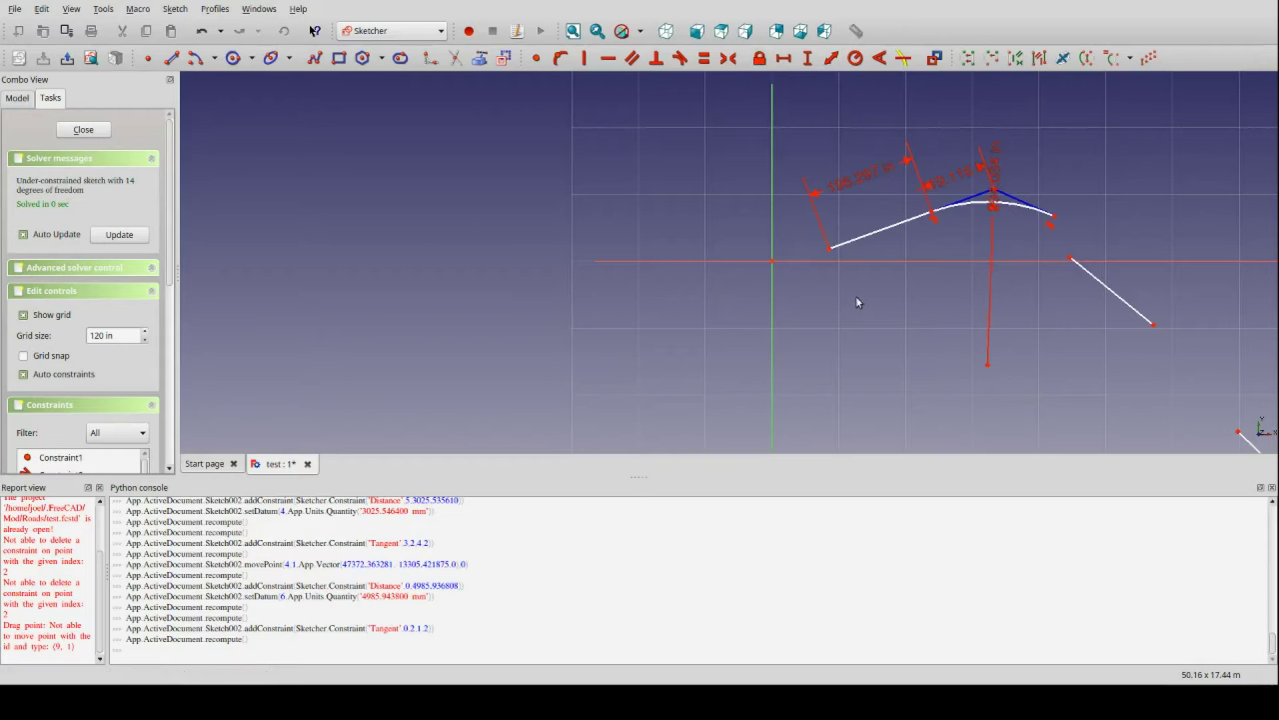
click(829, 250)
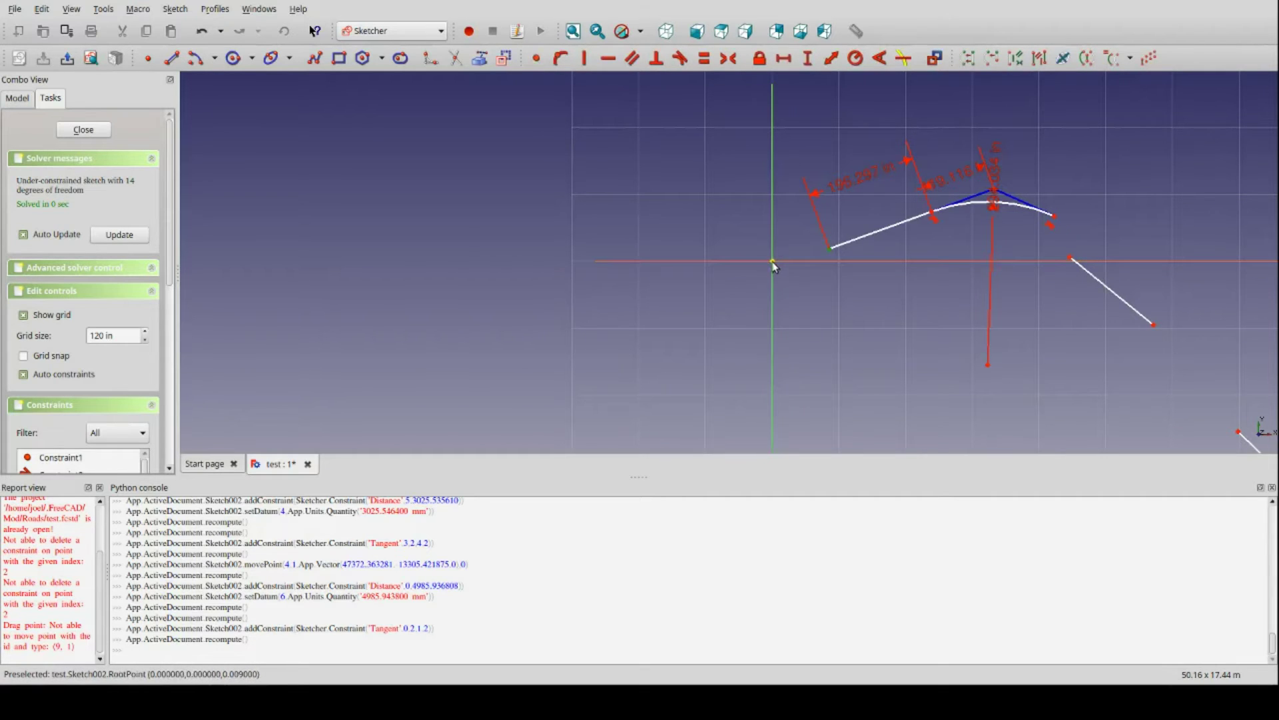
click(773, 262)
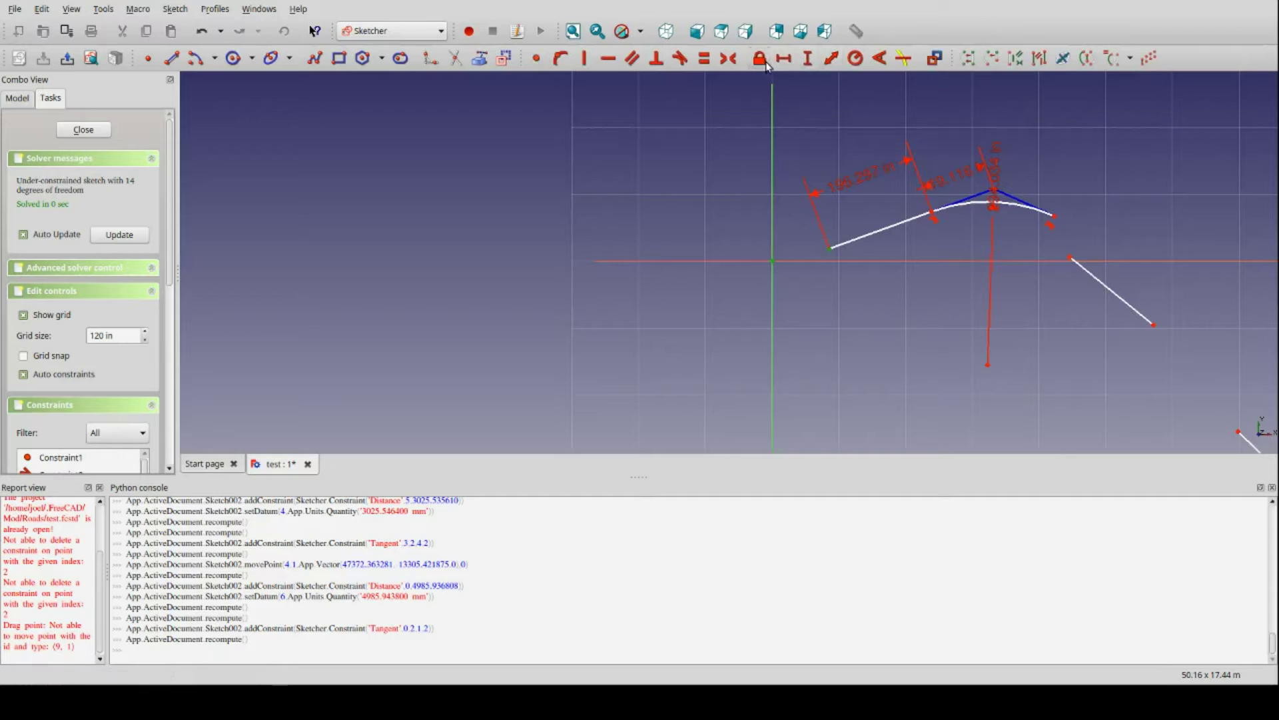
click(714, 271)
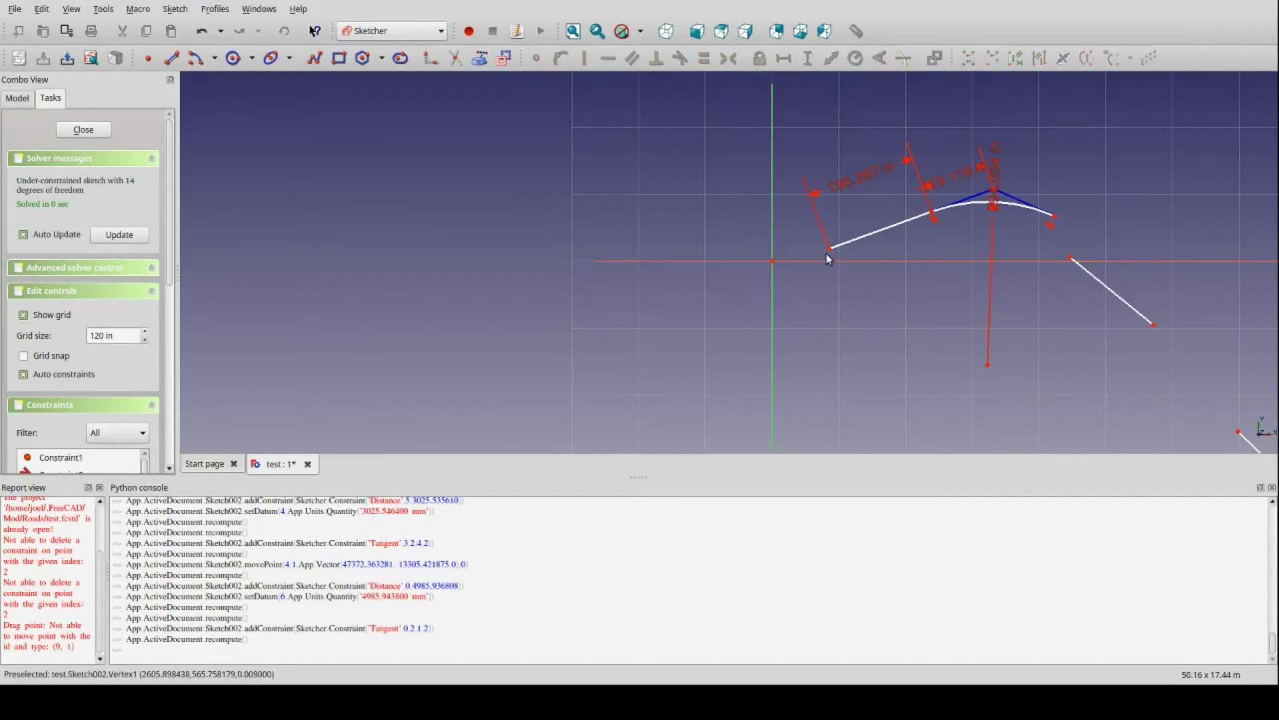
click(828, 249)
click(760, 58)
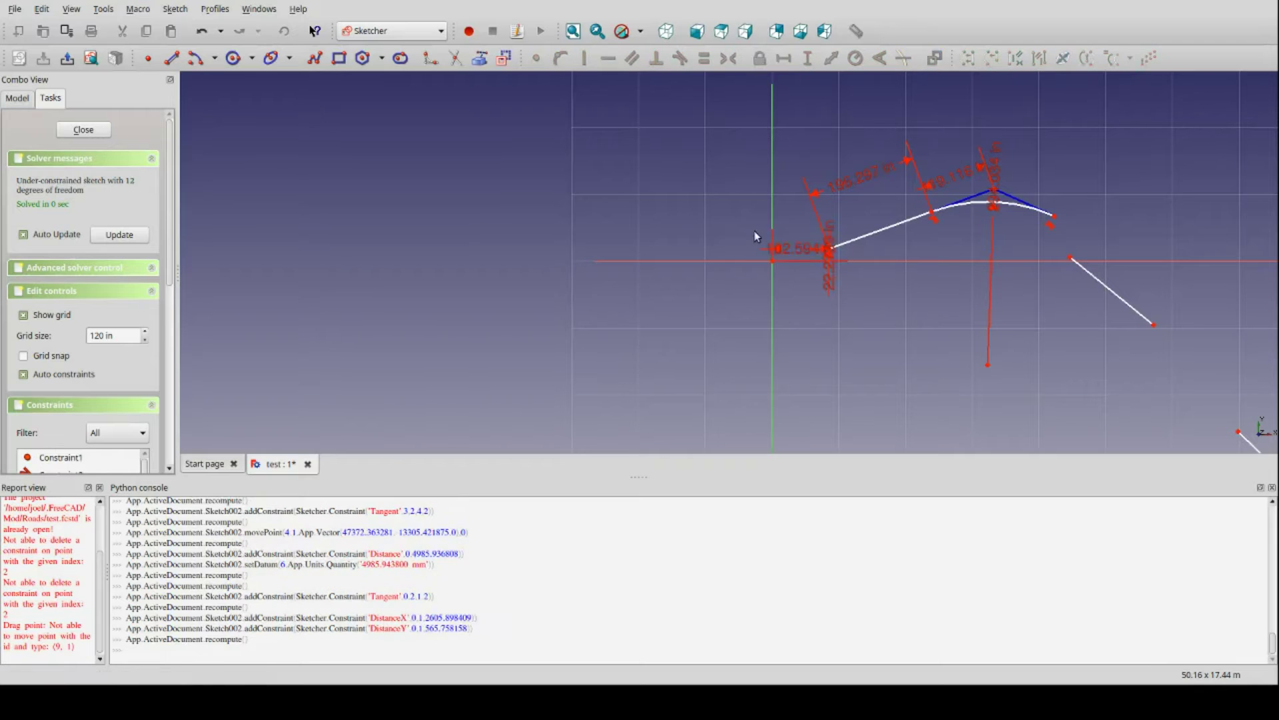
Set both the horizontal and vertical lock distances to 0, pinning the point at the origin.
scroll(797, 282, up, 3)
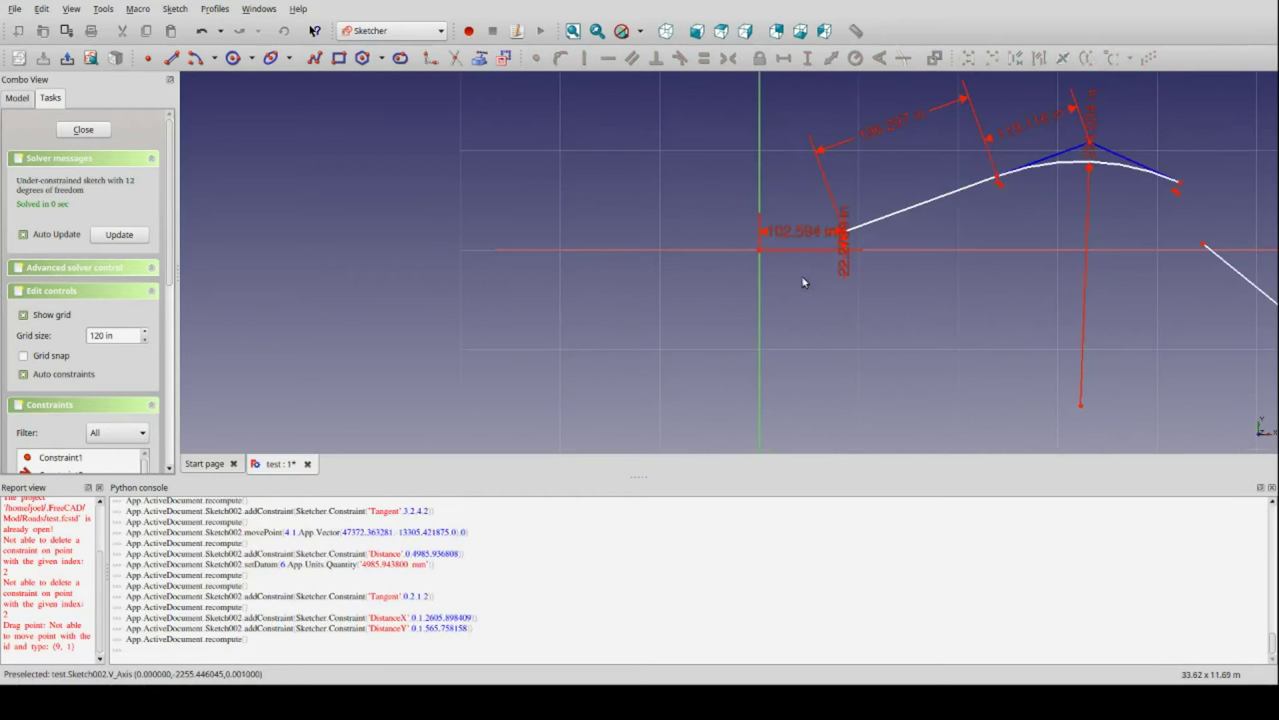
click(810, 233)
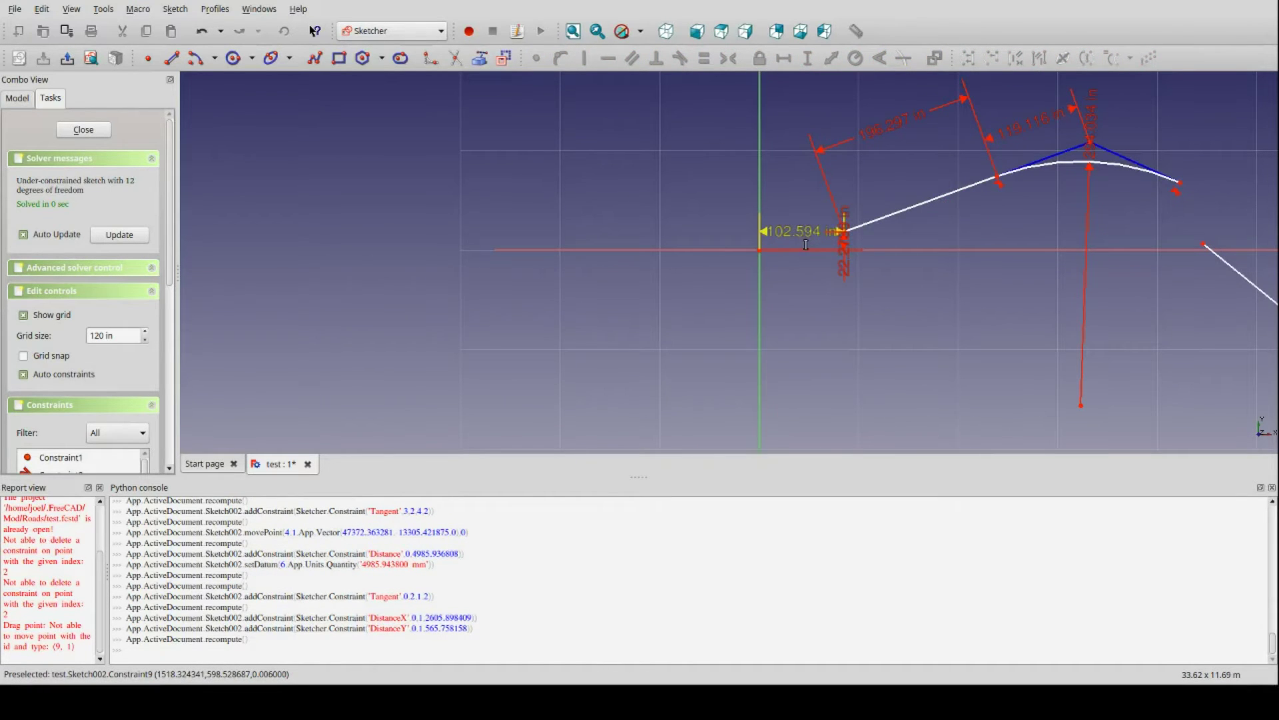
double_click(796, 231)
text(0)
key(Return)
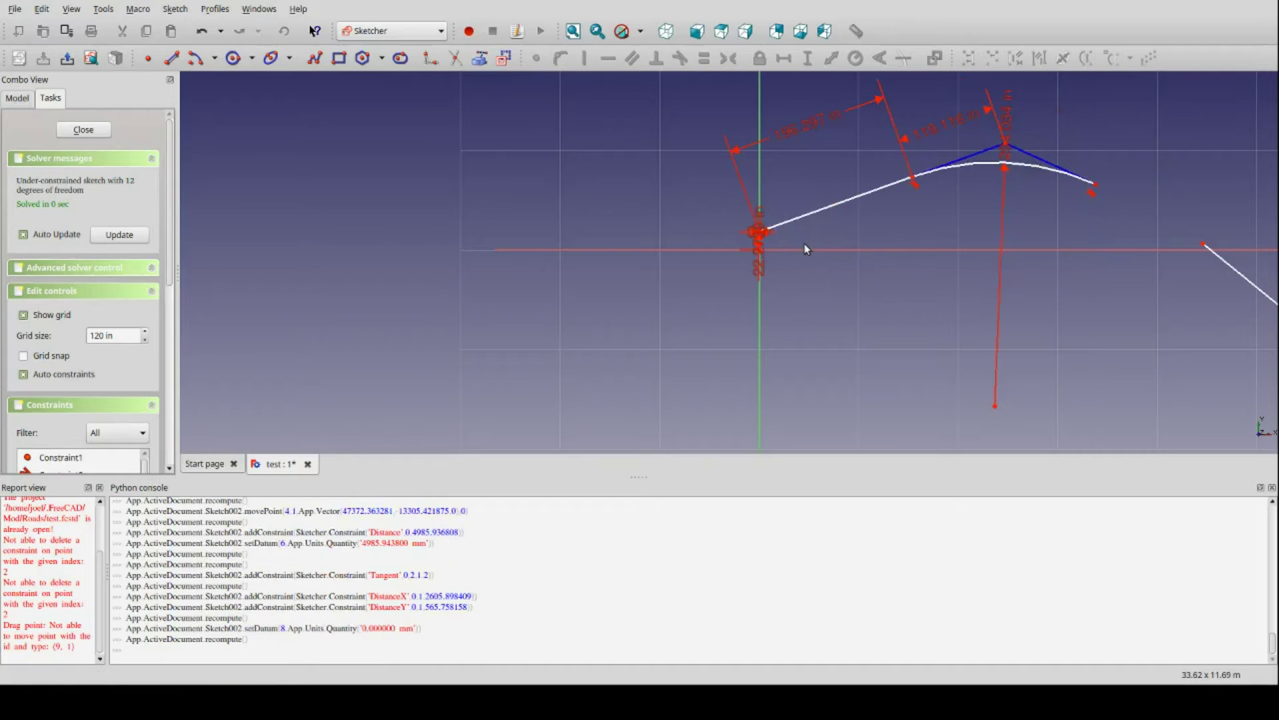
double_click(771, 284)
text(0)
key(Return)
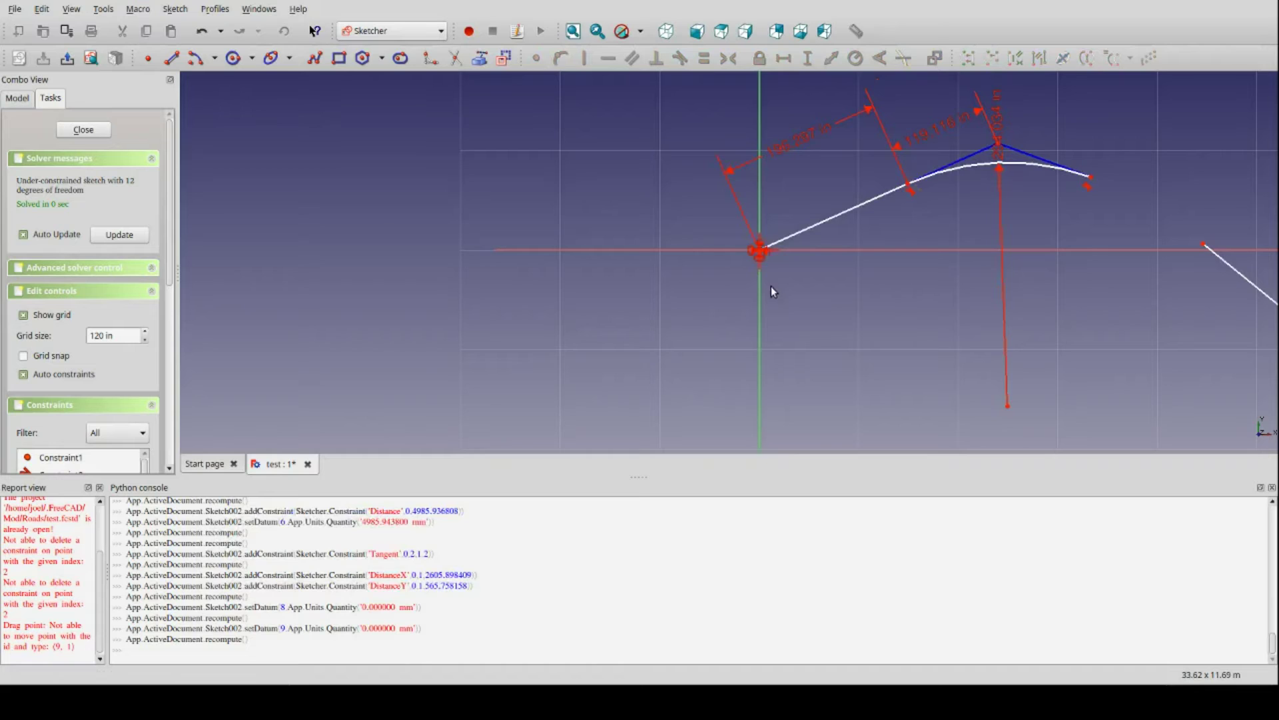
scroll(770, 286, down, 4)
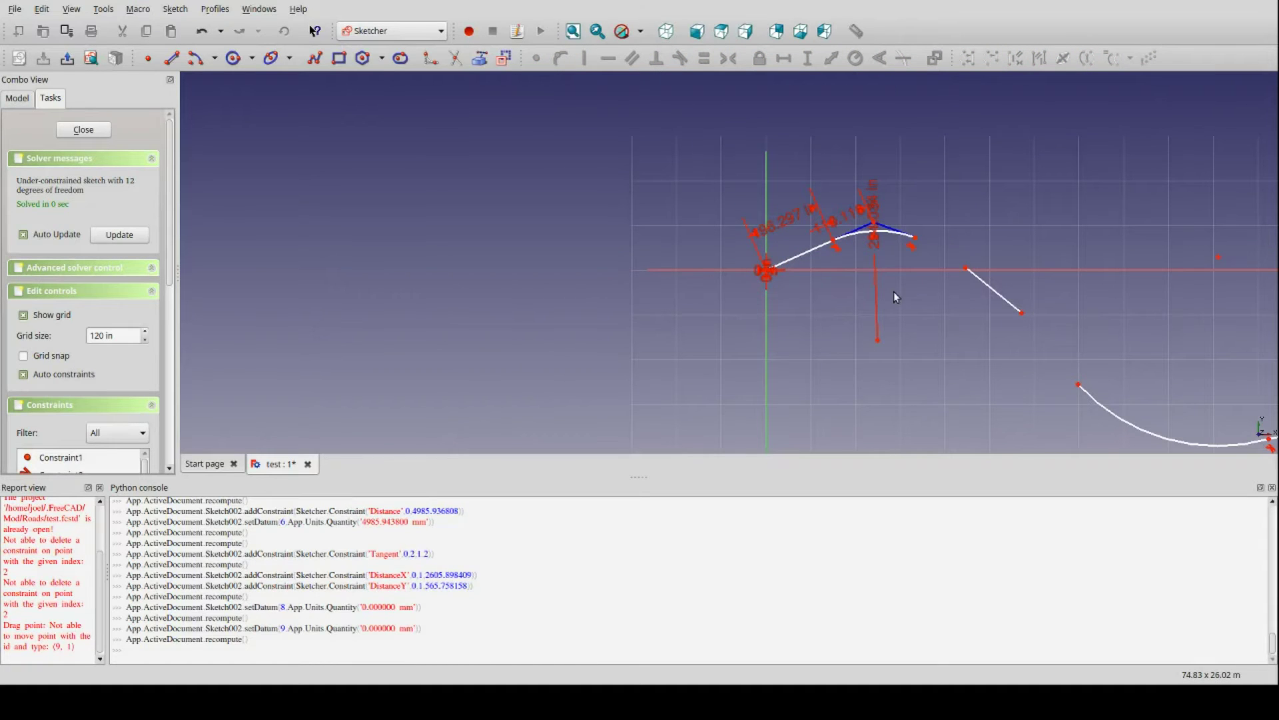
scroll(766, 269, up, 2)
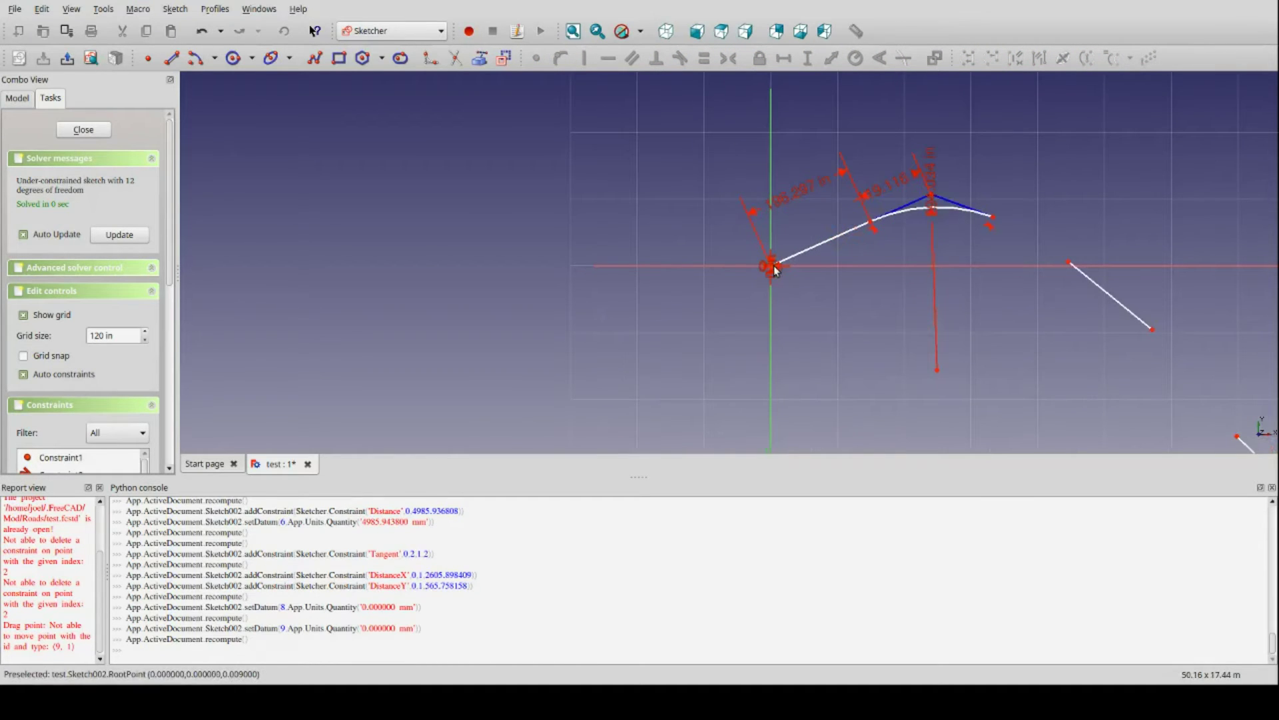
Fix the sloped line's length at 194.022 in (4928.158 mm).
scroll(795, 295, down, 1)
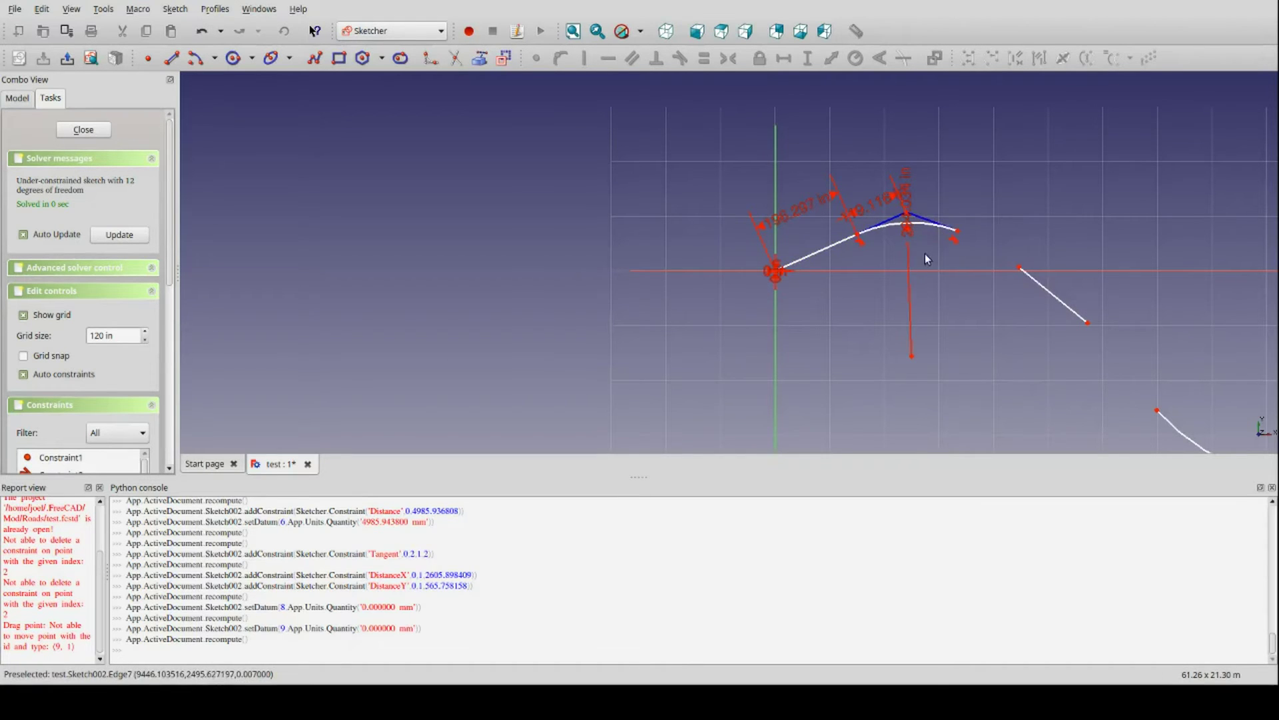
click(957, 231)
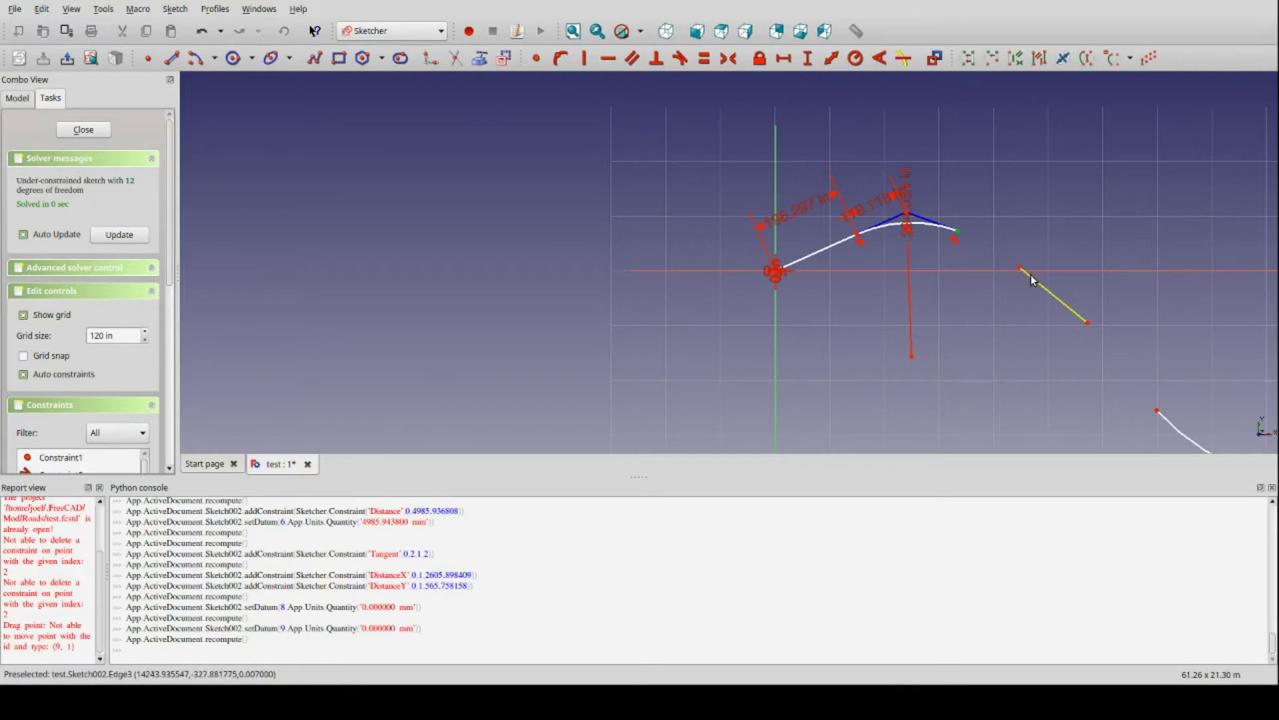
click(1035, 284)
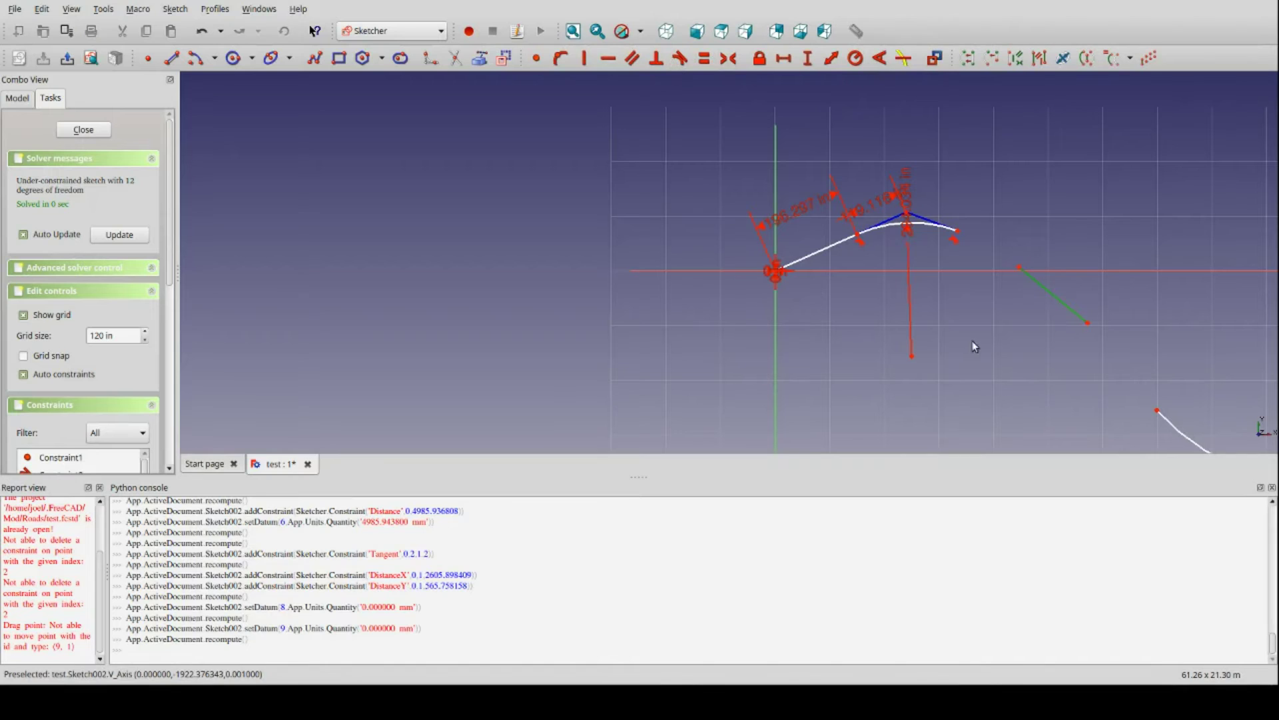
click(1068, 277)
click(1052, 295)
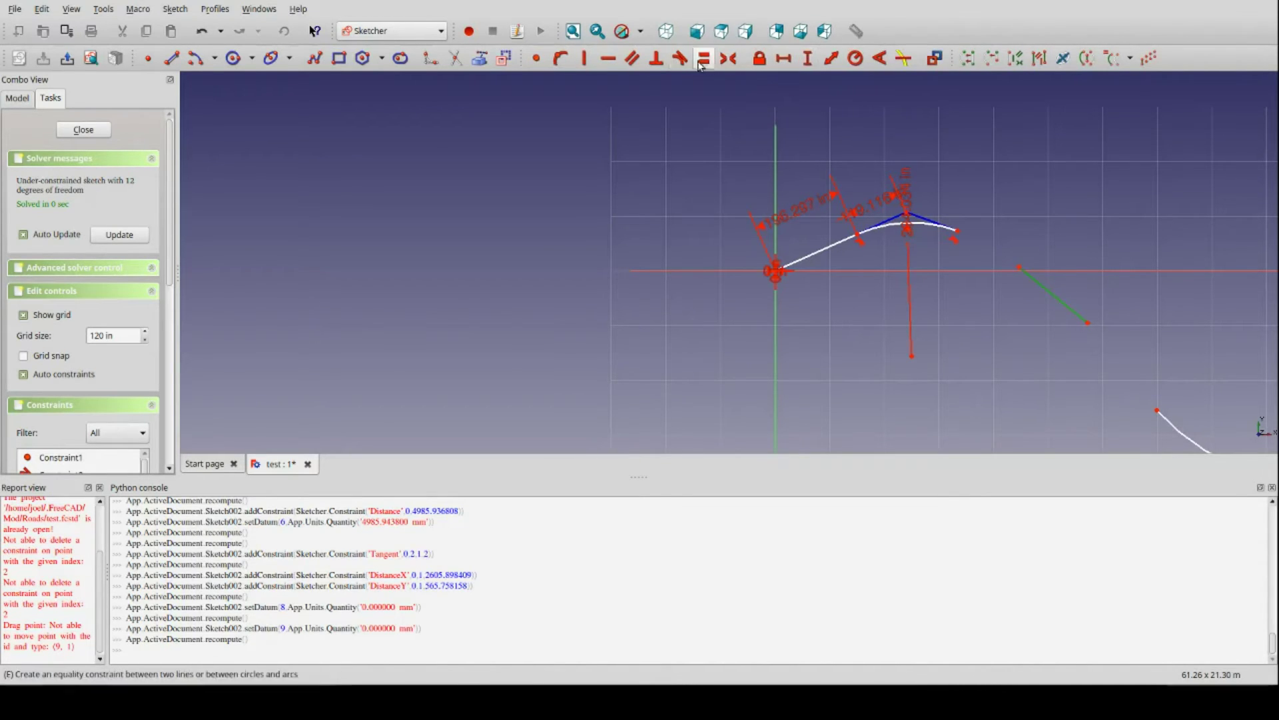
click(832, 58)
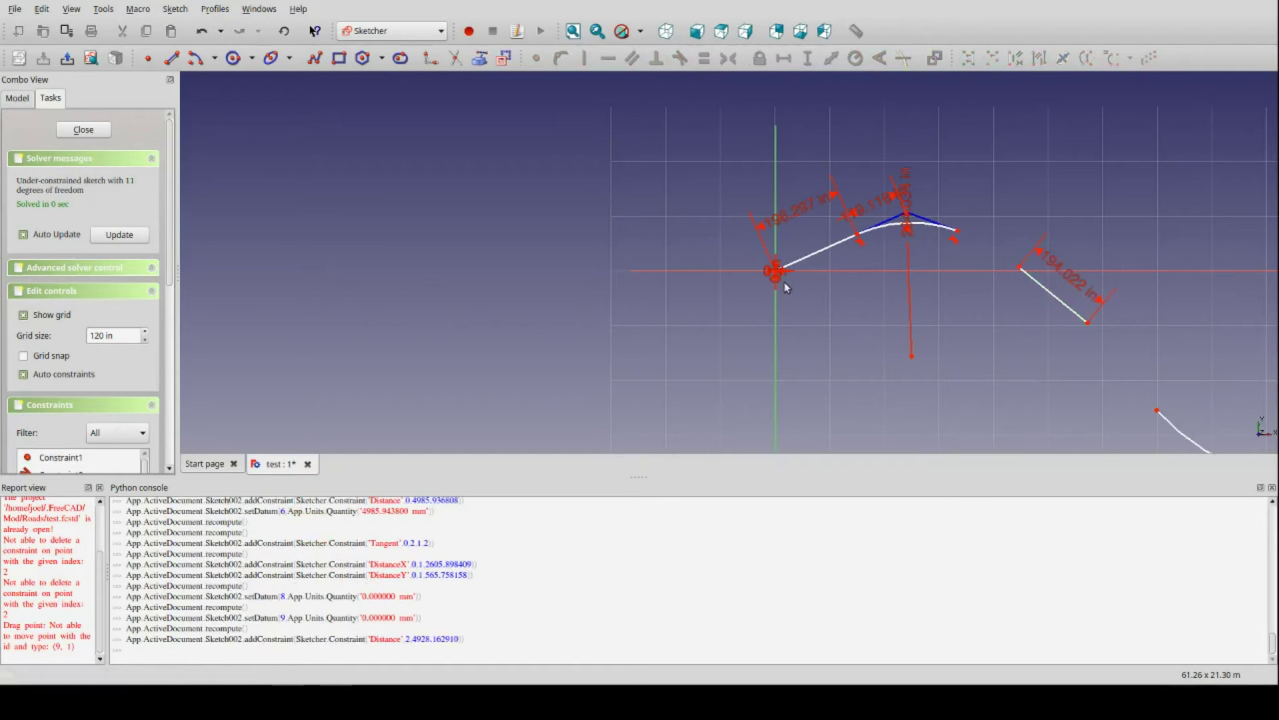
Make the sloped line tangent to the end of the upper curve.
click(948, 231)
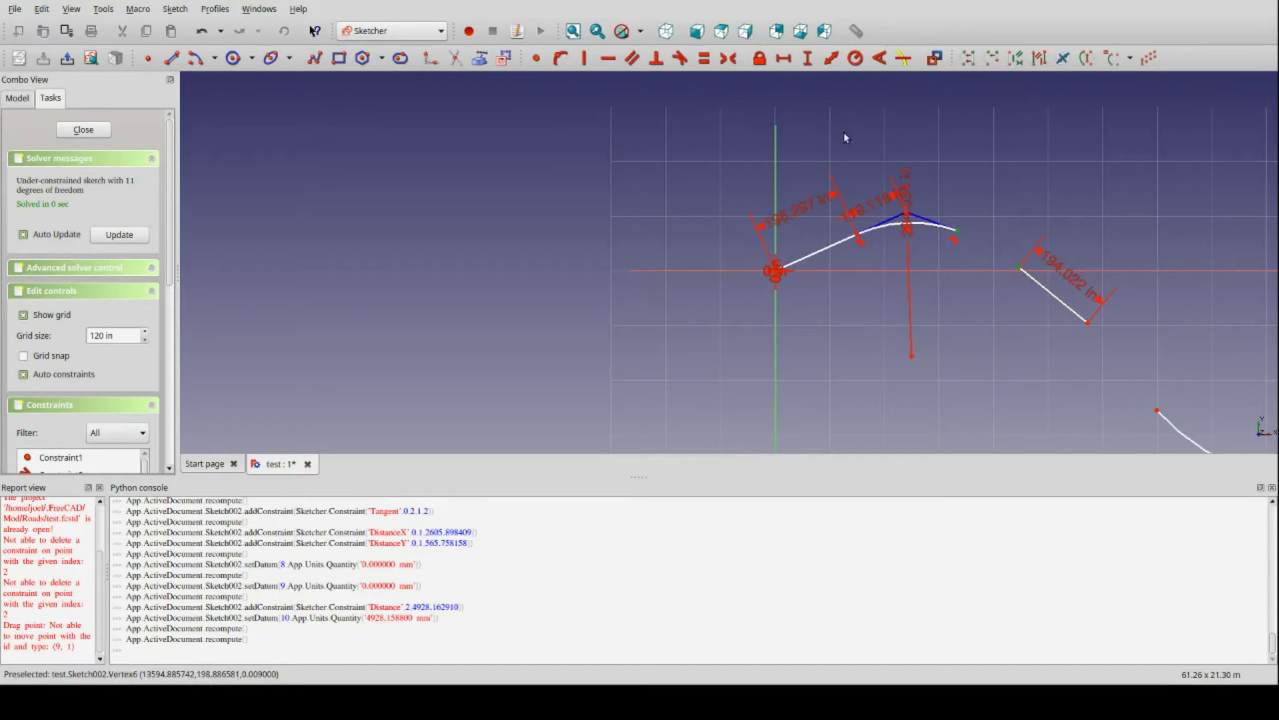
click(673, 62)
scroll(936, 323, down, 2)
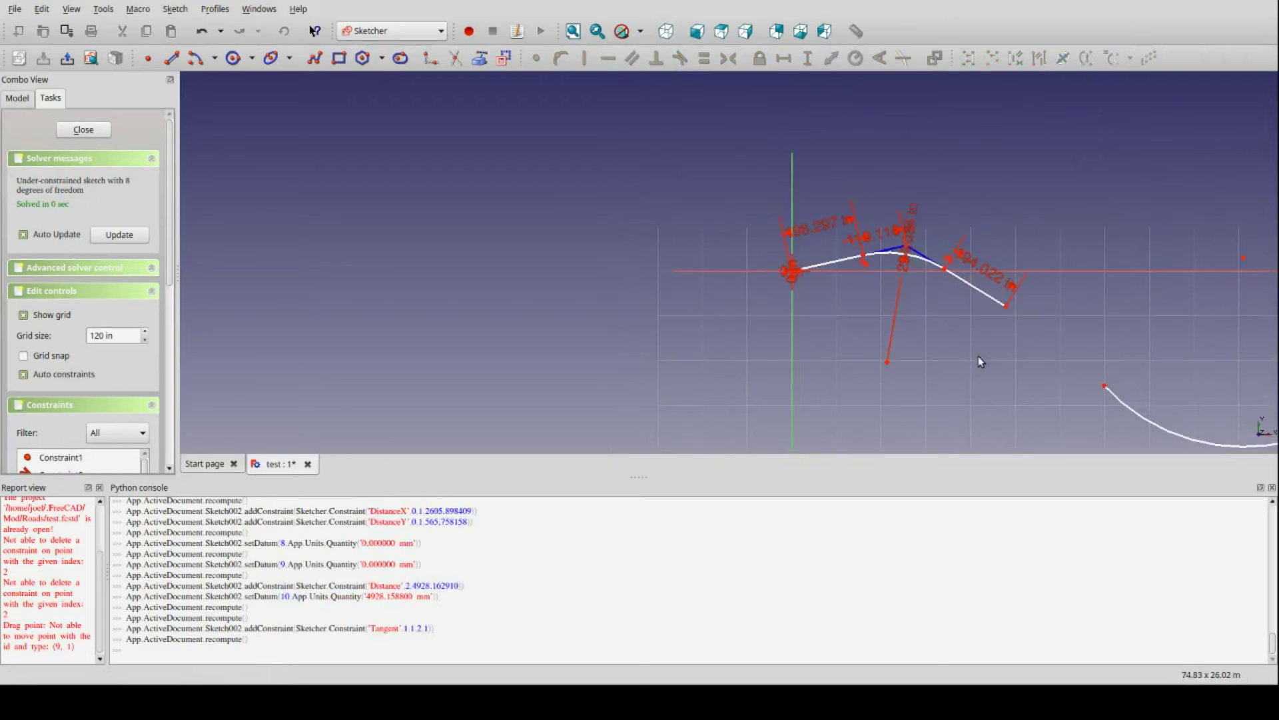
scroll(978, 356, down, 1)
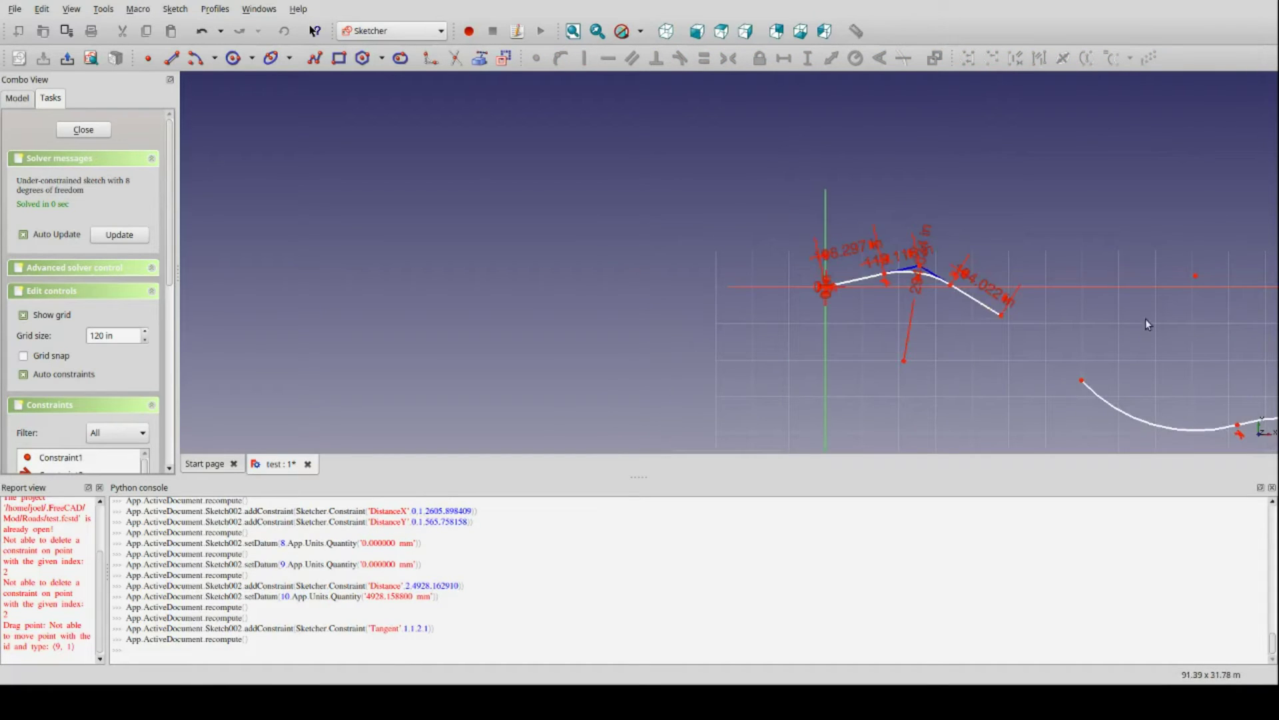
scroll(1149, 312, down, 2)
scroll(1117, 391, up, 2)
scroll(1117, 391, down, 1)
scroll(1117, 391, up, 1)
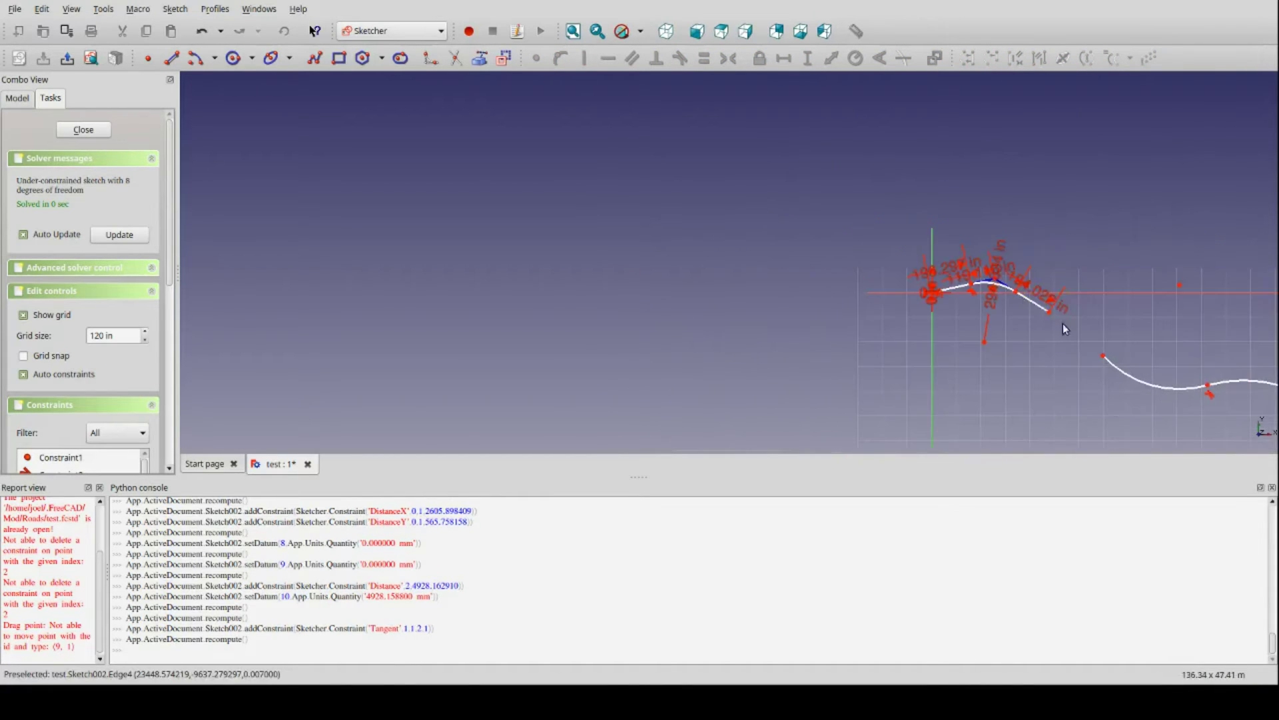
scroll(1009, 294, up, 3)
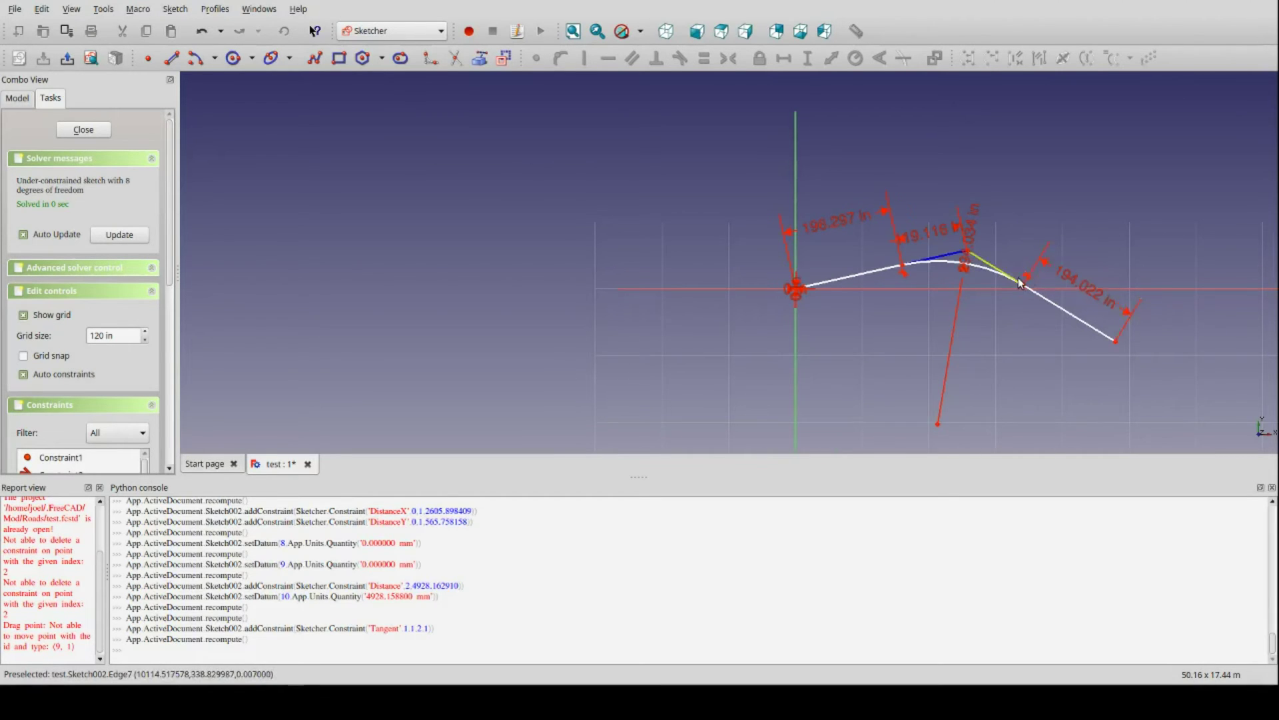
scroll(1013, 280, down, 1)
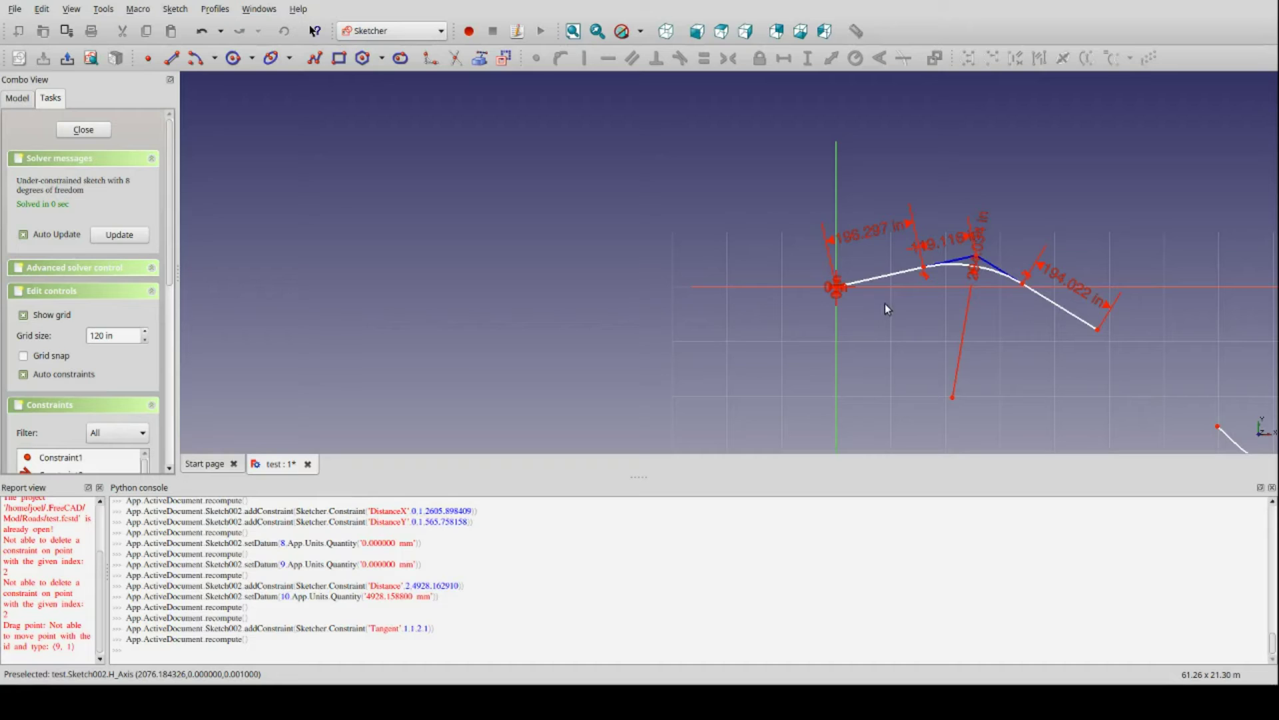
scroll(894, 294, up, 1)
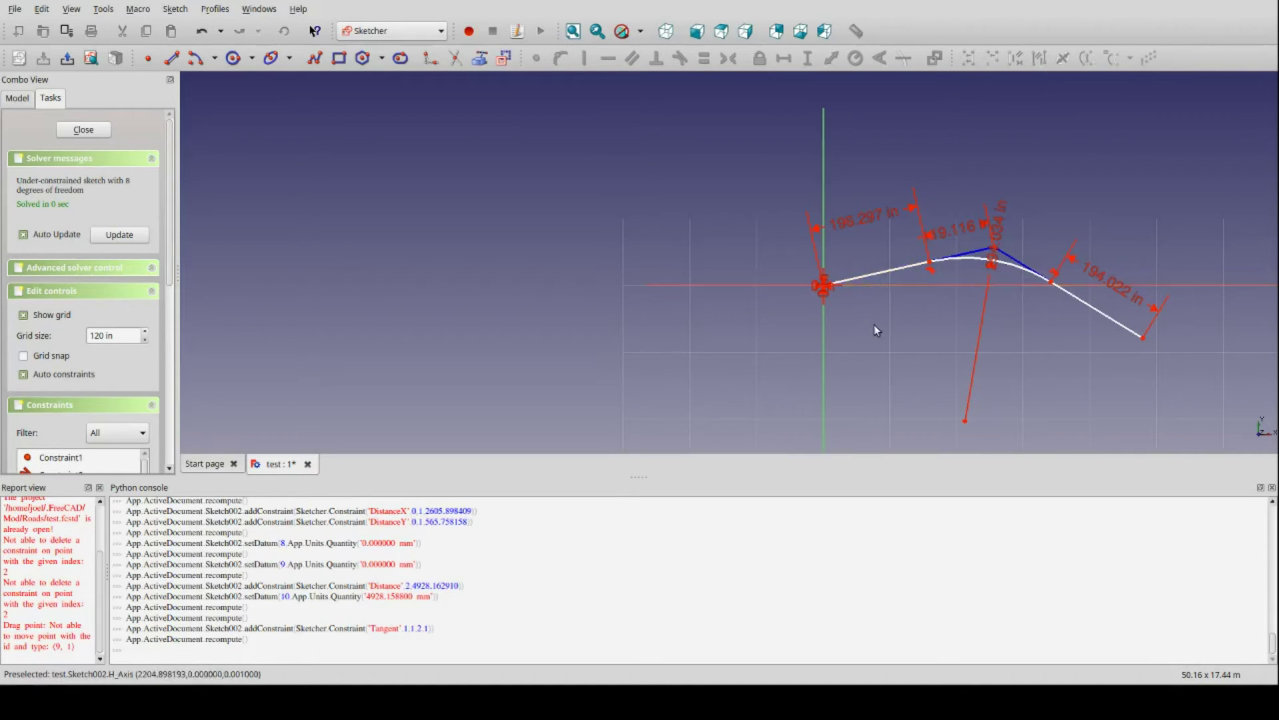
scroll(877, 331, down, 2)
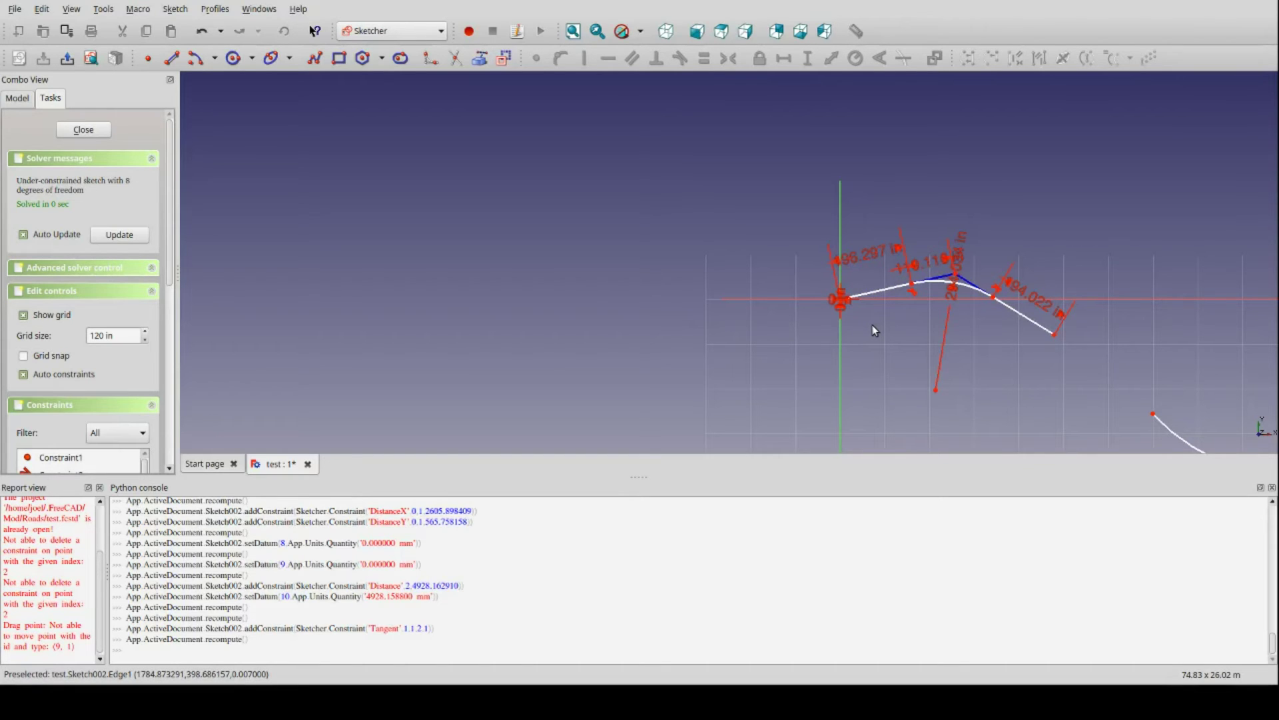
Join the sloped line's far end tangentially to the next arc's start.
middle_drag(873, 326, 963, 339)
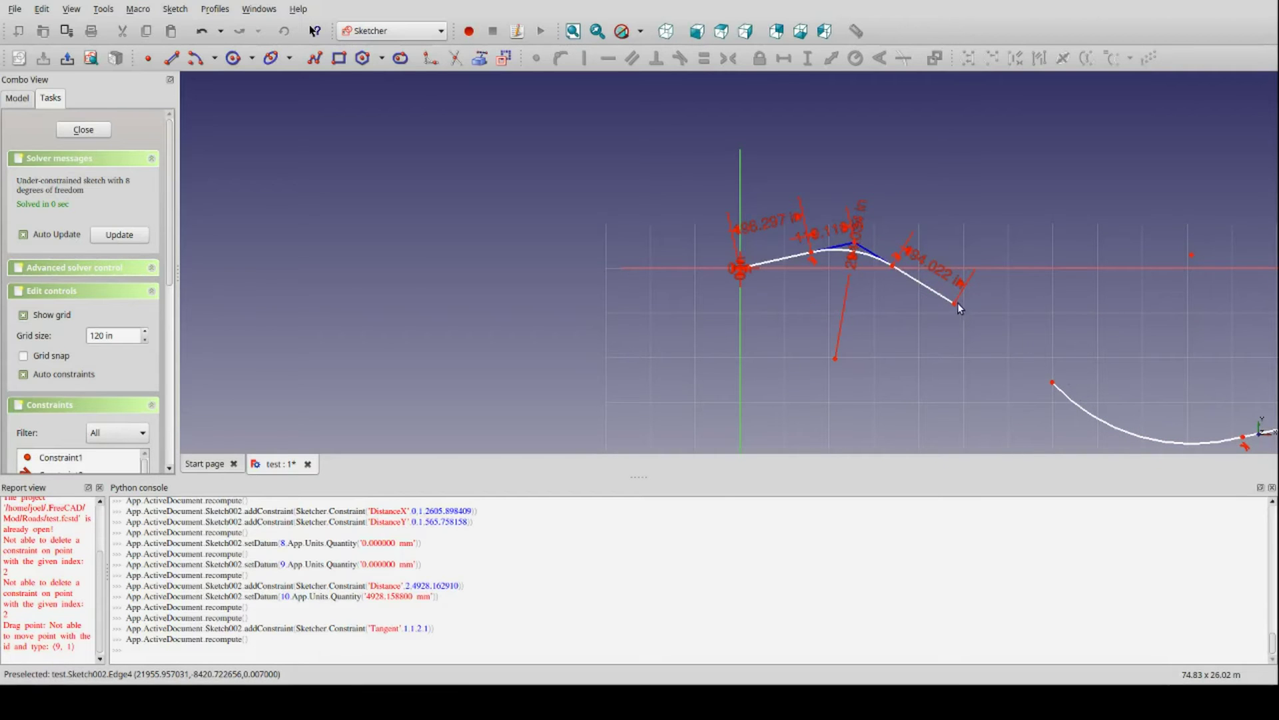
click(954, 303)
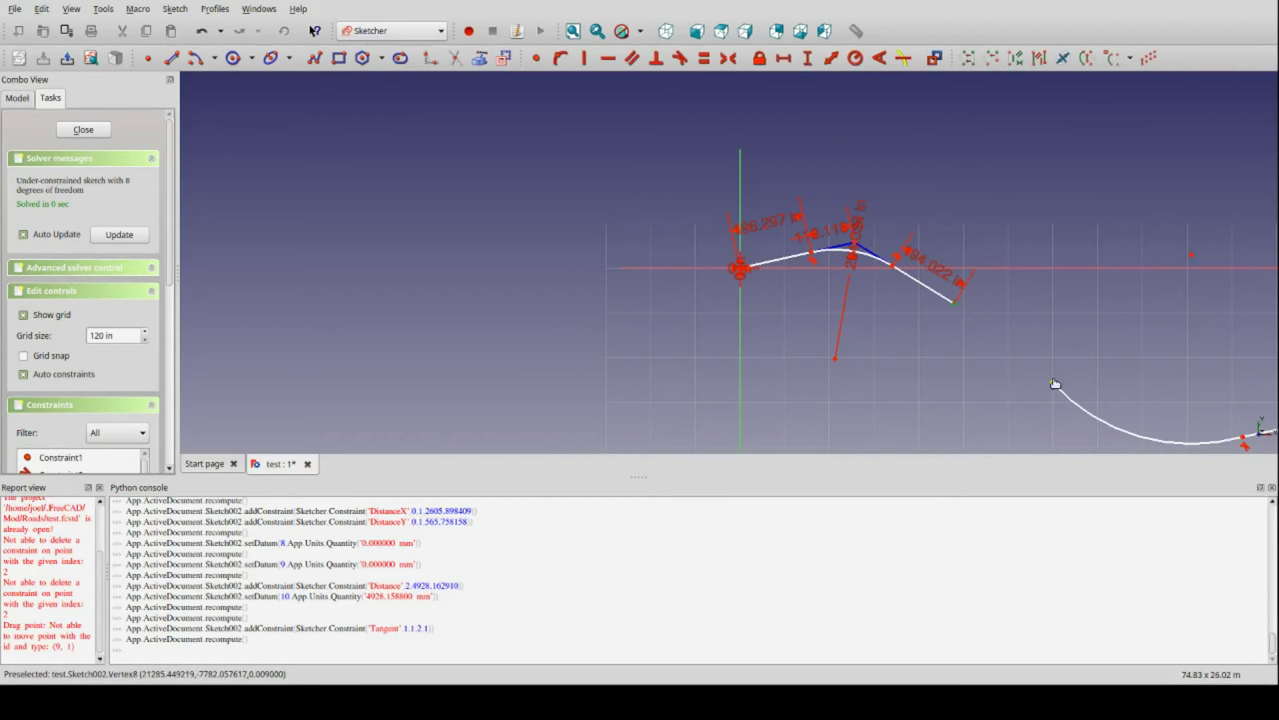
click(1054, 383)
click(679, 58)
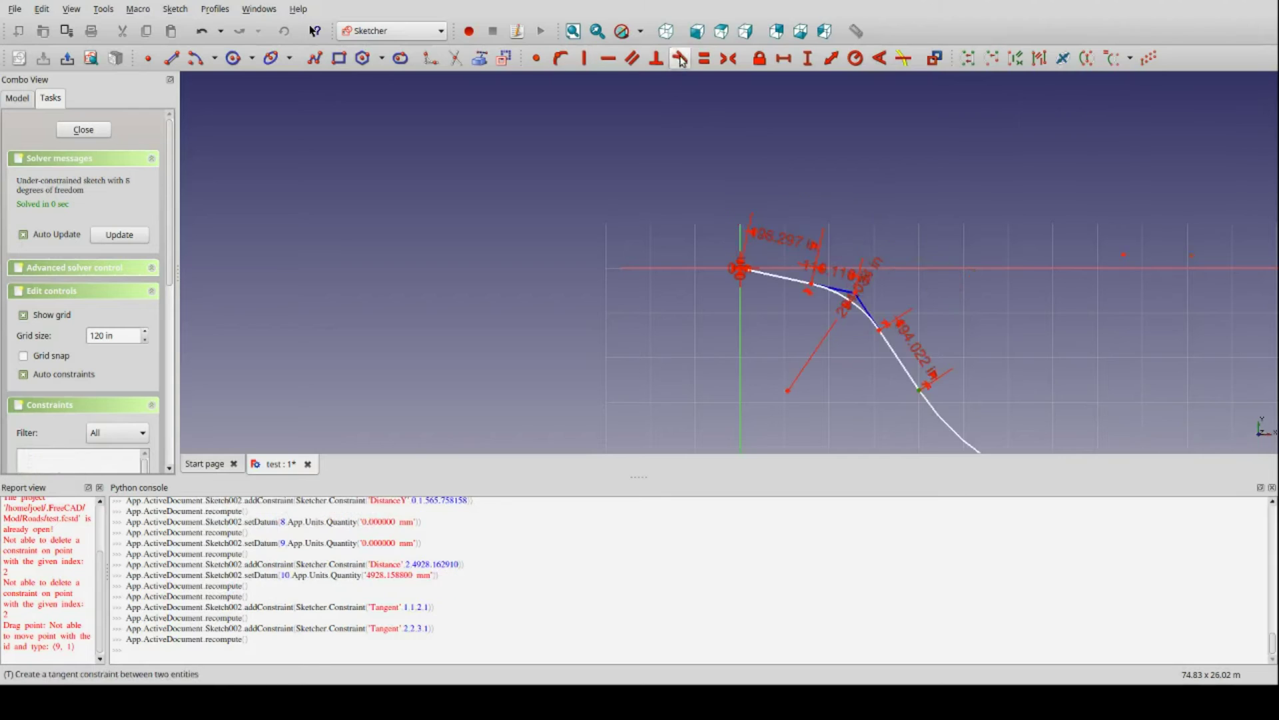
Zoom out over the whole tangent-joined curve, then show the document's model tree.
scroll(909, 205, down, 3)
scroll(960, 359, up, 2)
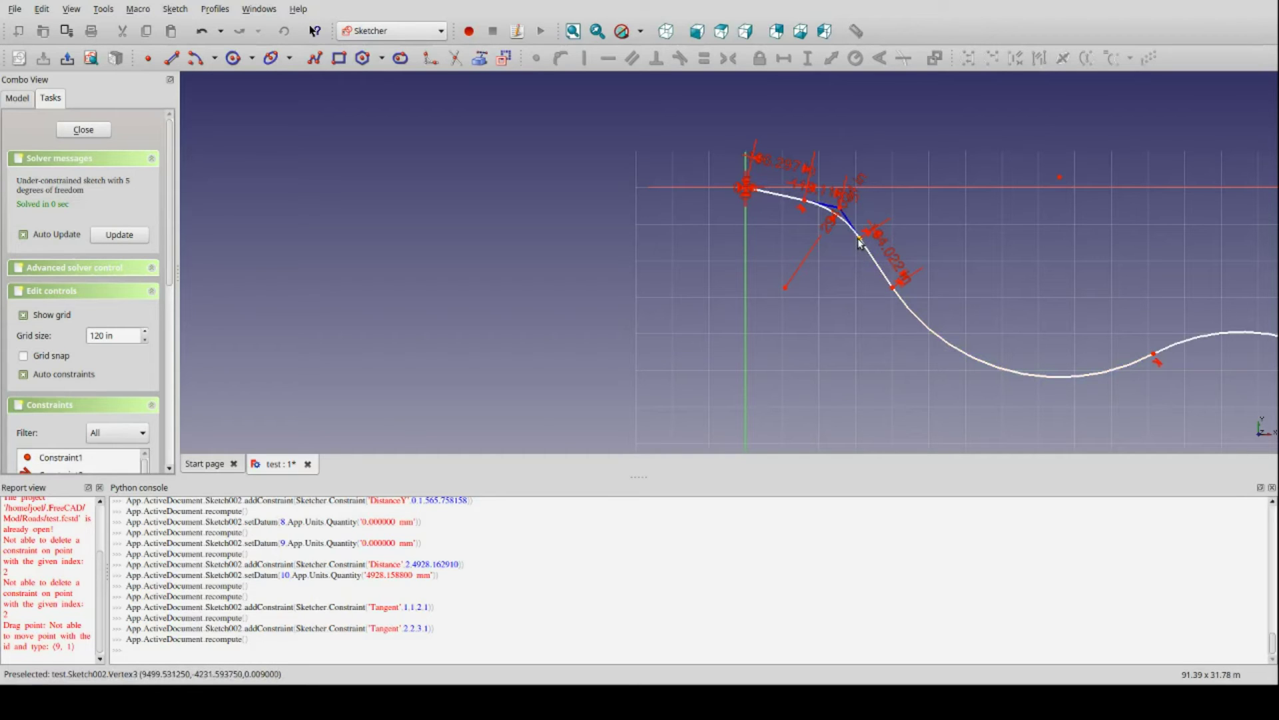
scroll(843, 298, down, 2)
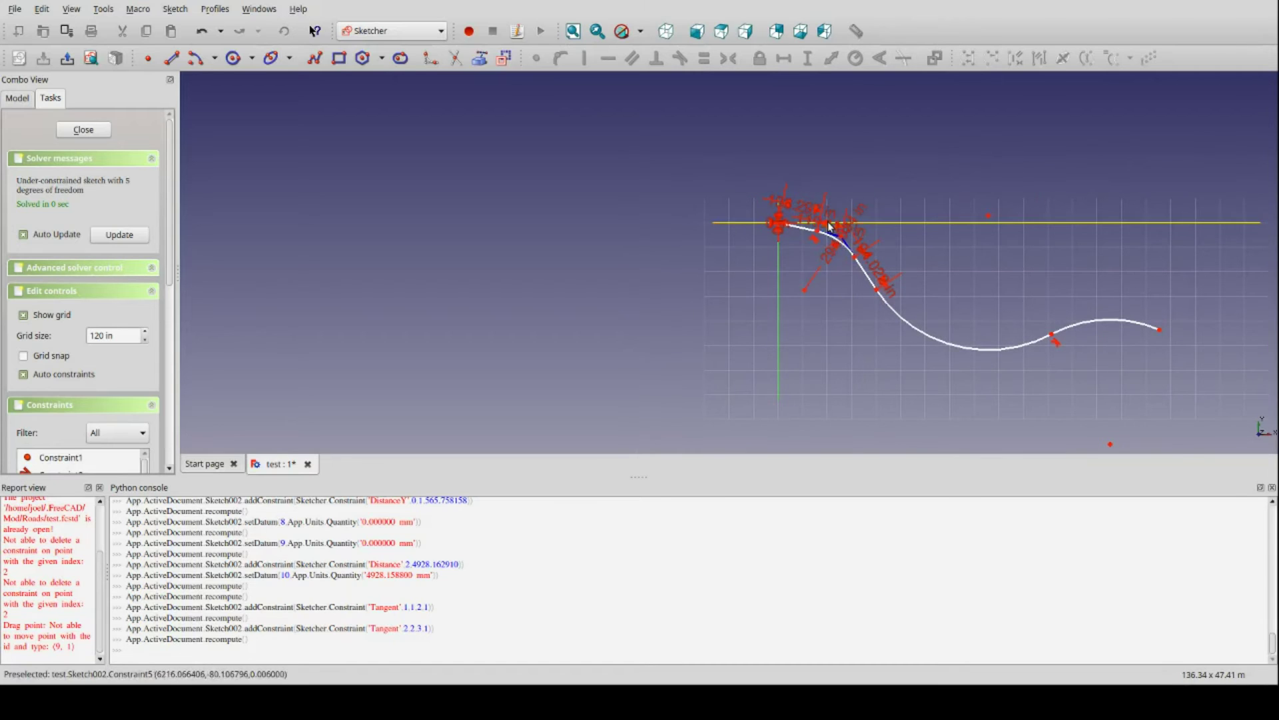
scroll(840, 273, up, 4)
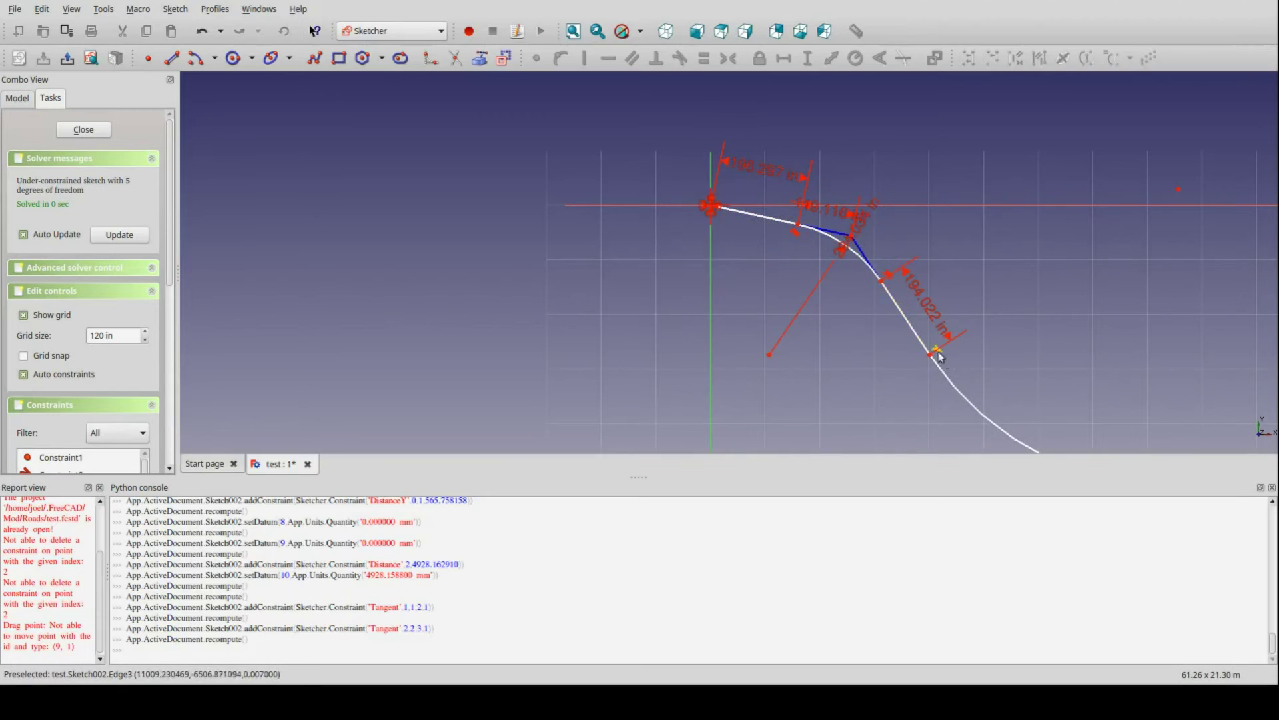
scroll(996, 363, down, 1)
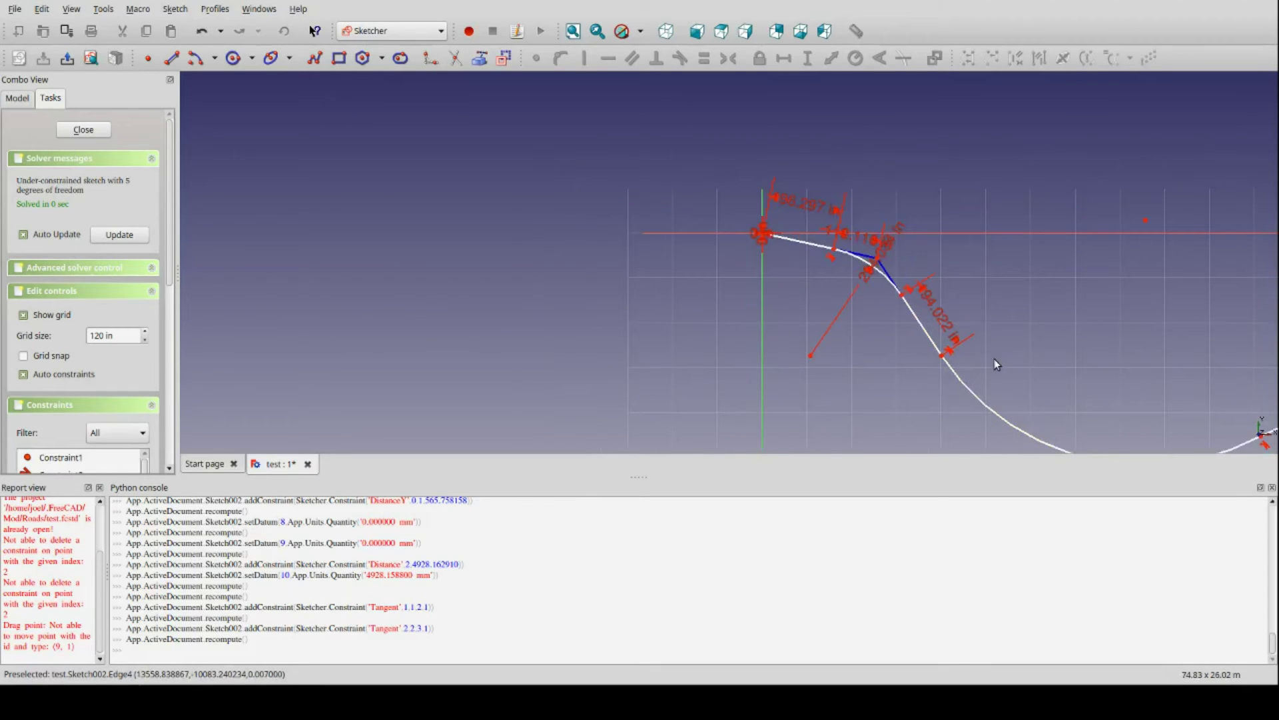
scroll(994, 359, down, 1)
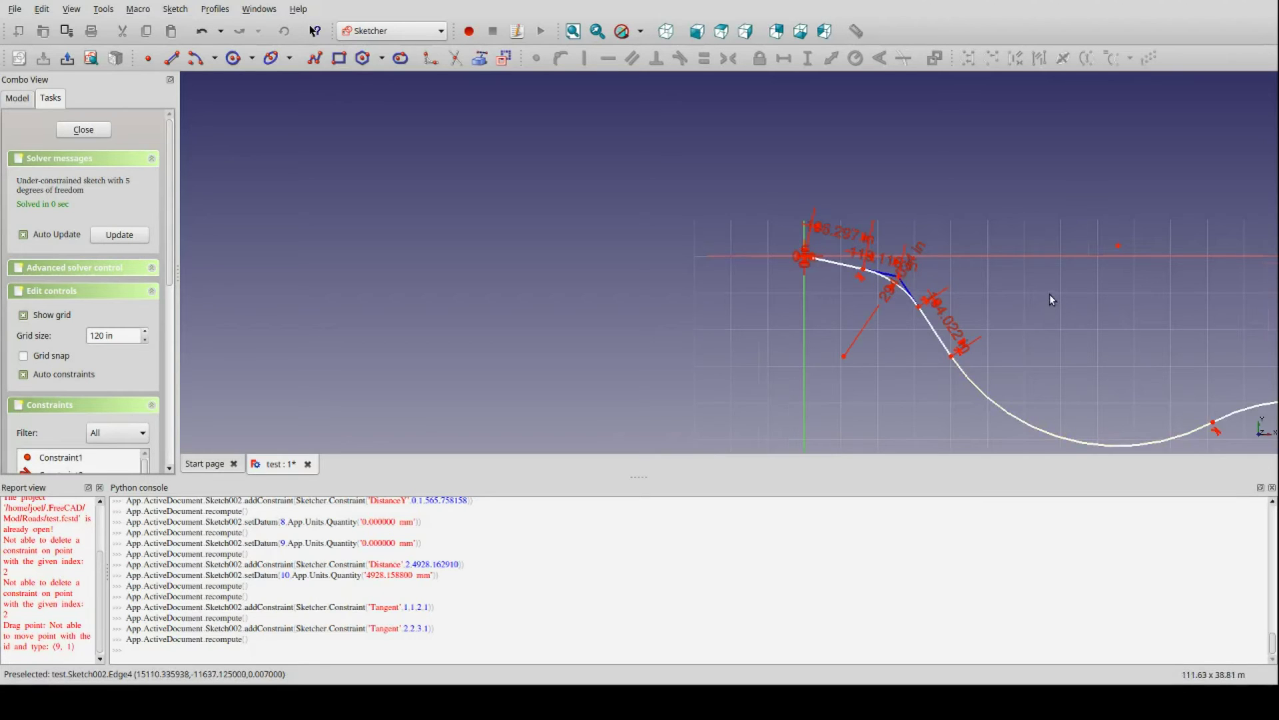
scroll(1050, 294, down, 2)
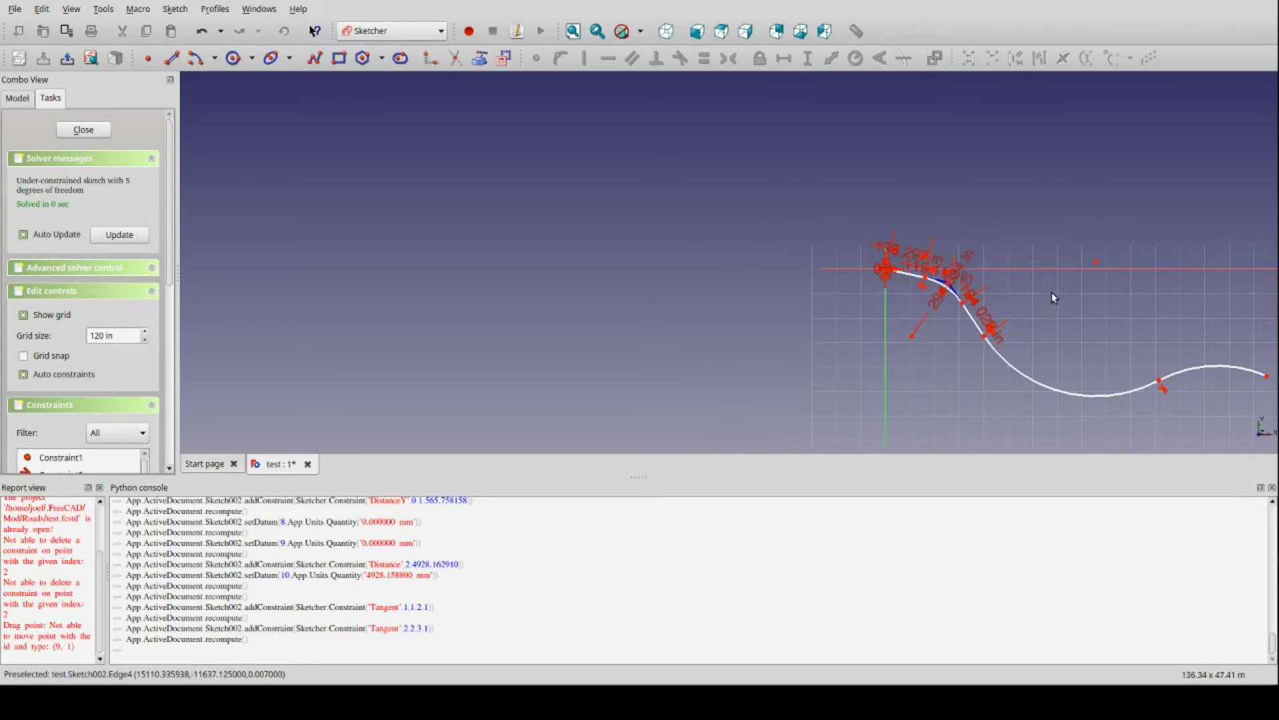
scroll(971, 296, up, 3)
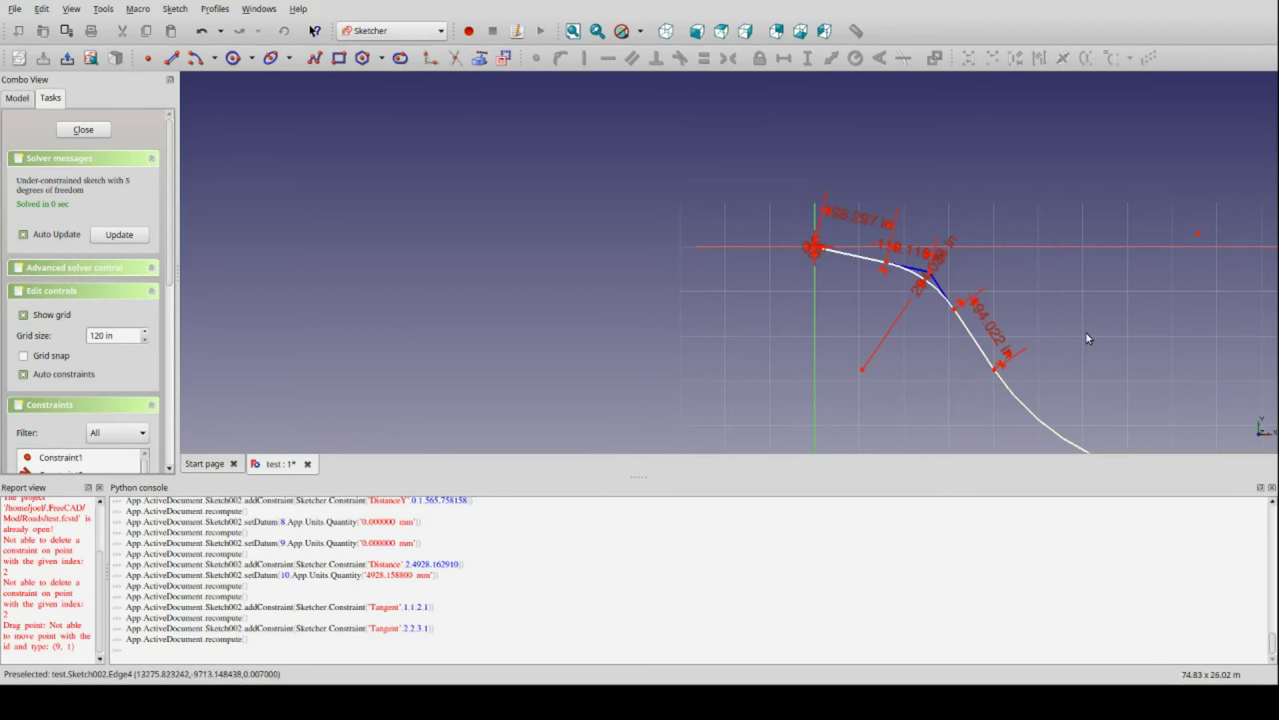
scroll(1086, 333, down, 5)
scroll(1219, 320, up, 1)
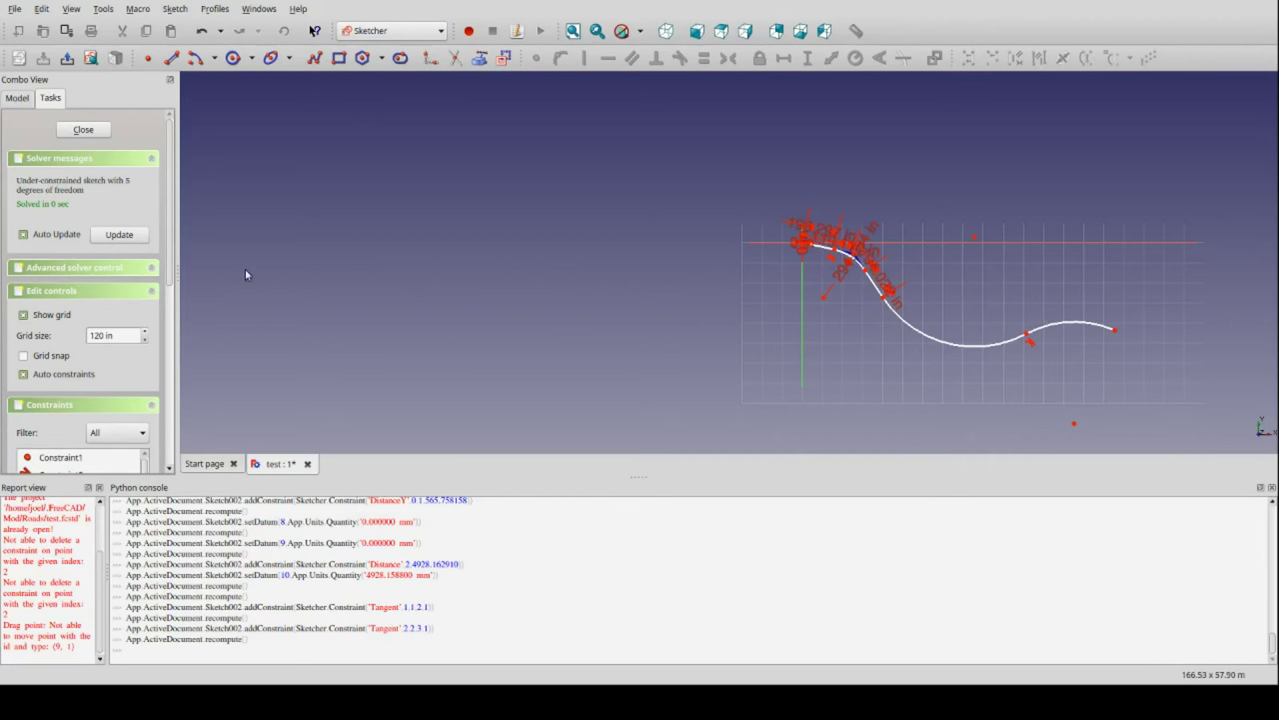
click(31, 103)
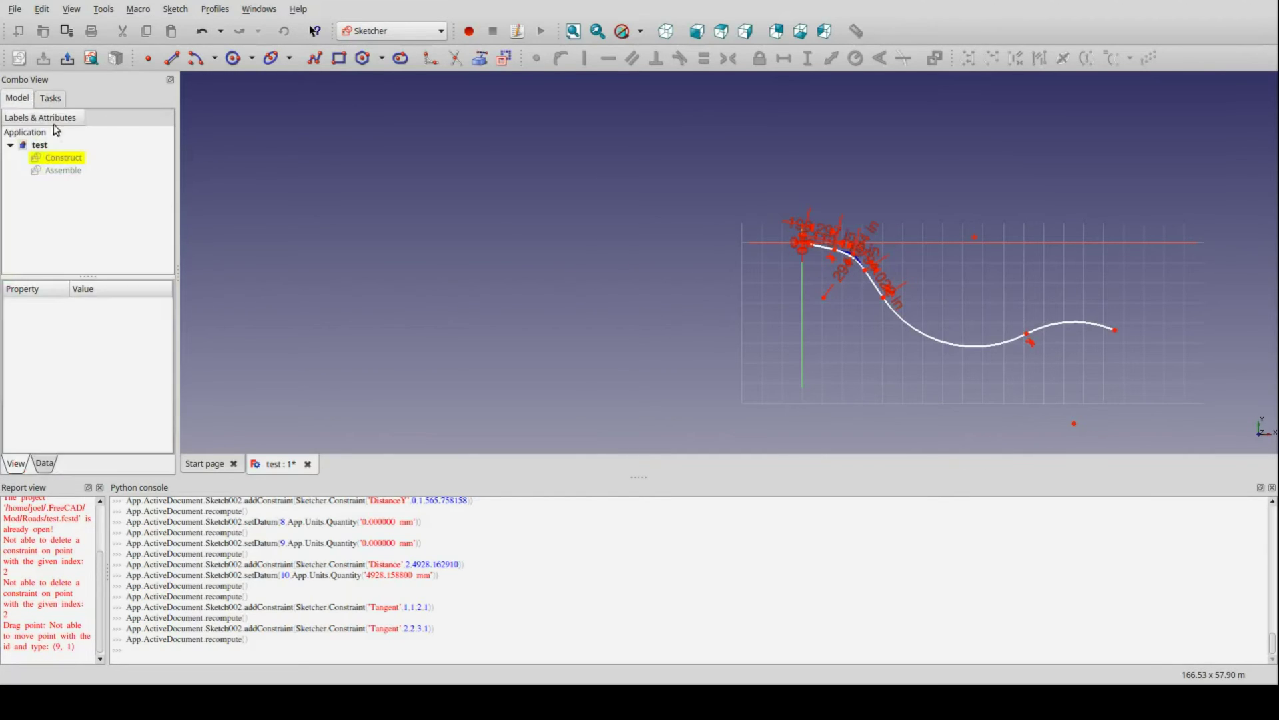
Leave the Construct sketch and open the Assemble sketch, viewing its full alignment.
click(64, 157)
key(Escape)
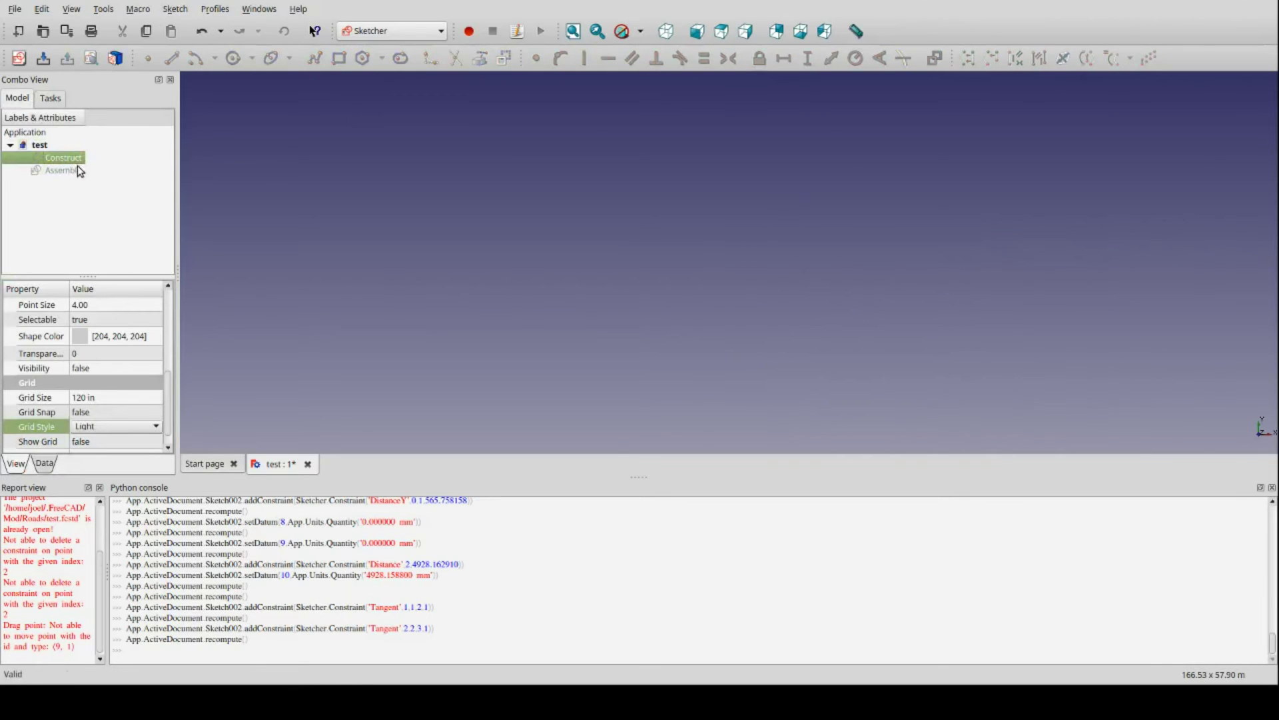
click(63, 170)
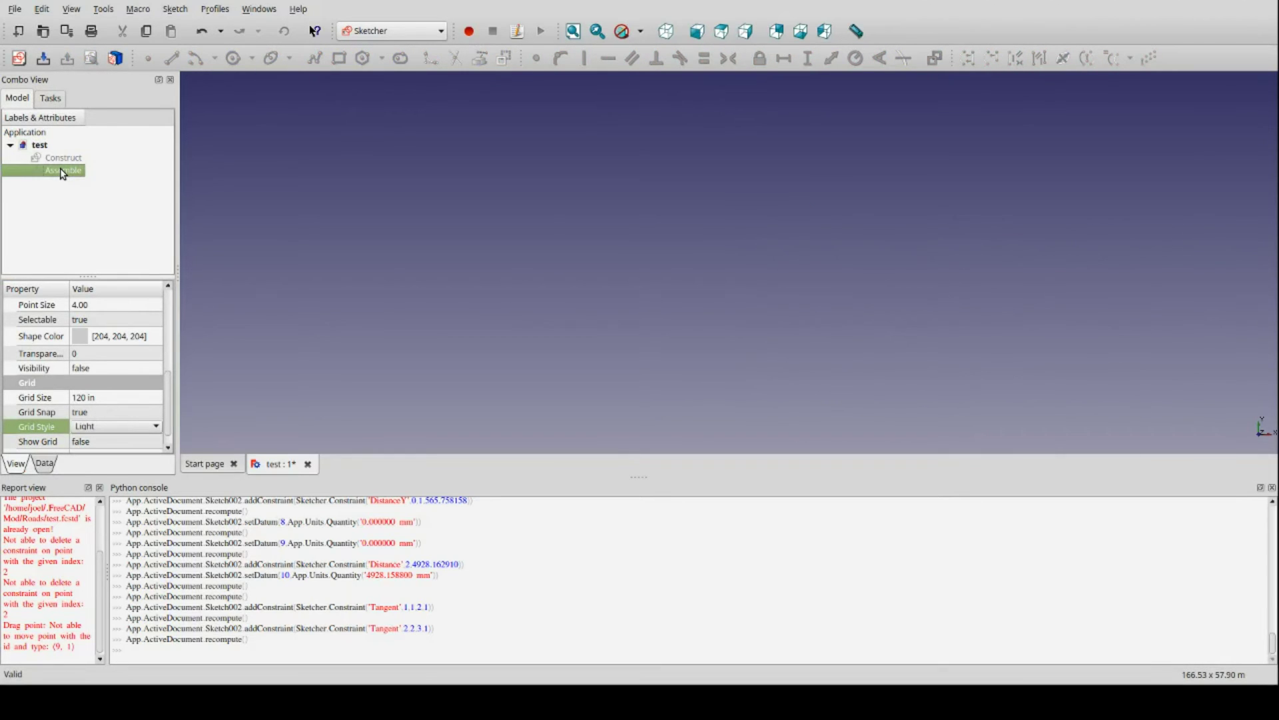
double_click(100, 178)
scroll(533, 179, down, 2)
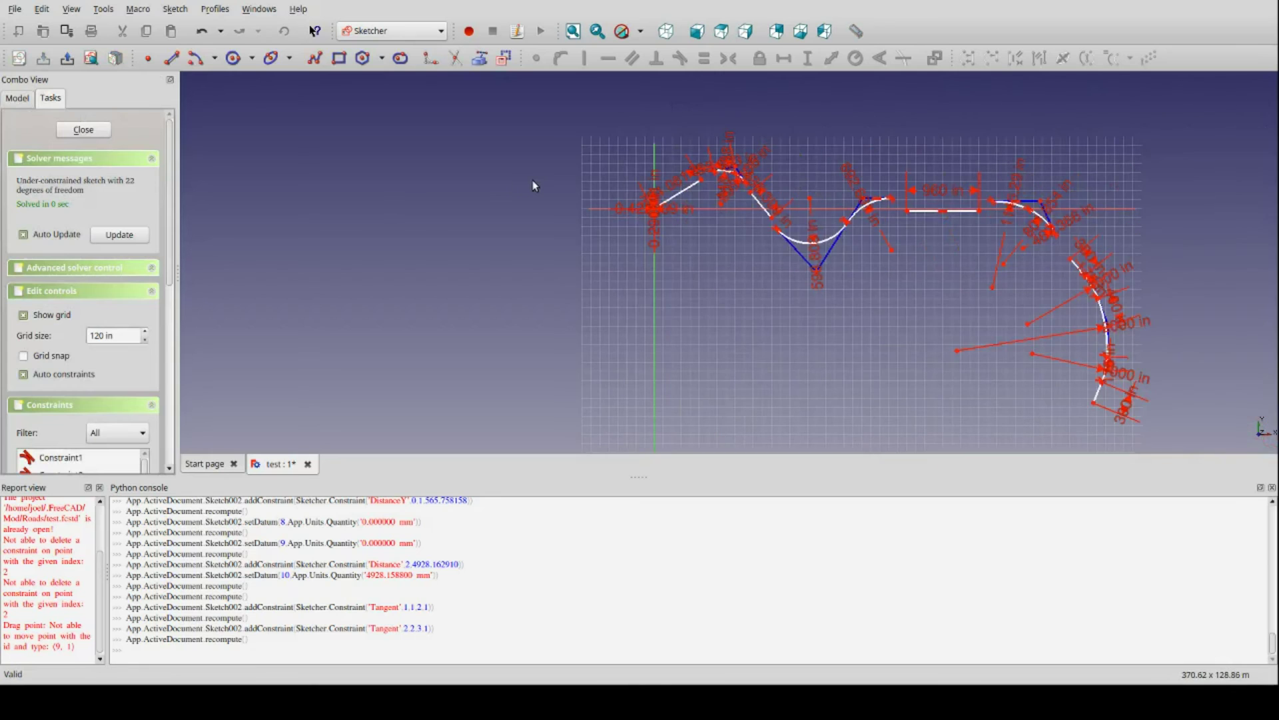
scroll(689, 162, up, 2)
scroll(689, 162, up, 3)
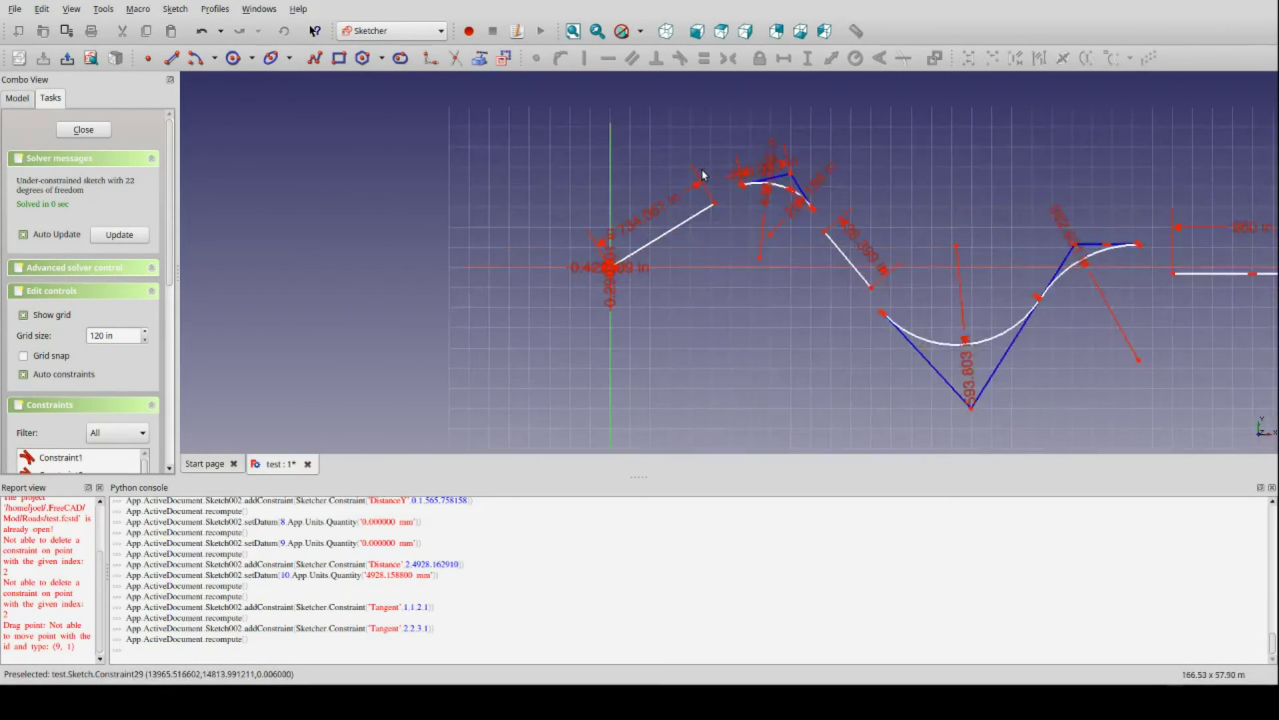
scroll(703, 255, down, 2)
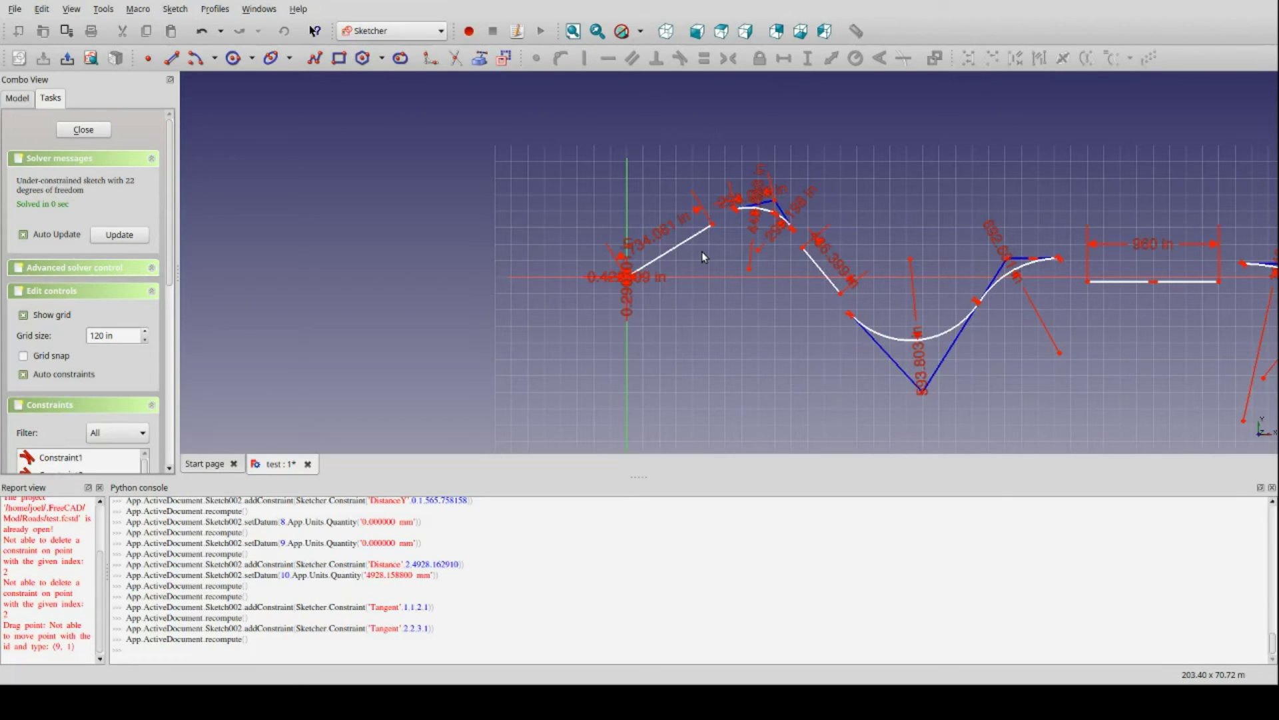
scroll(668, 266, down, 6)
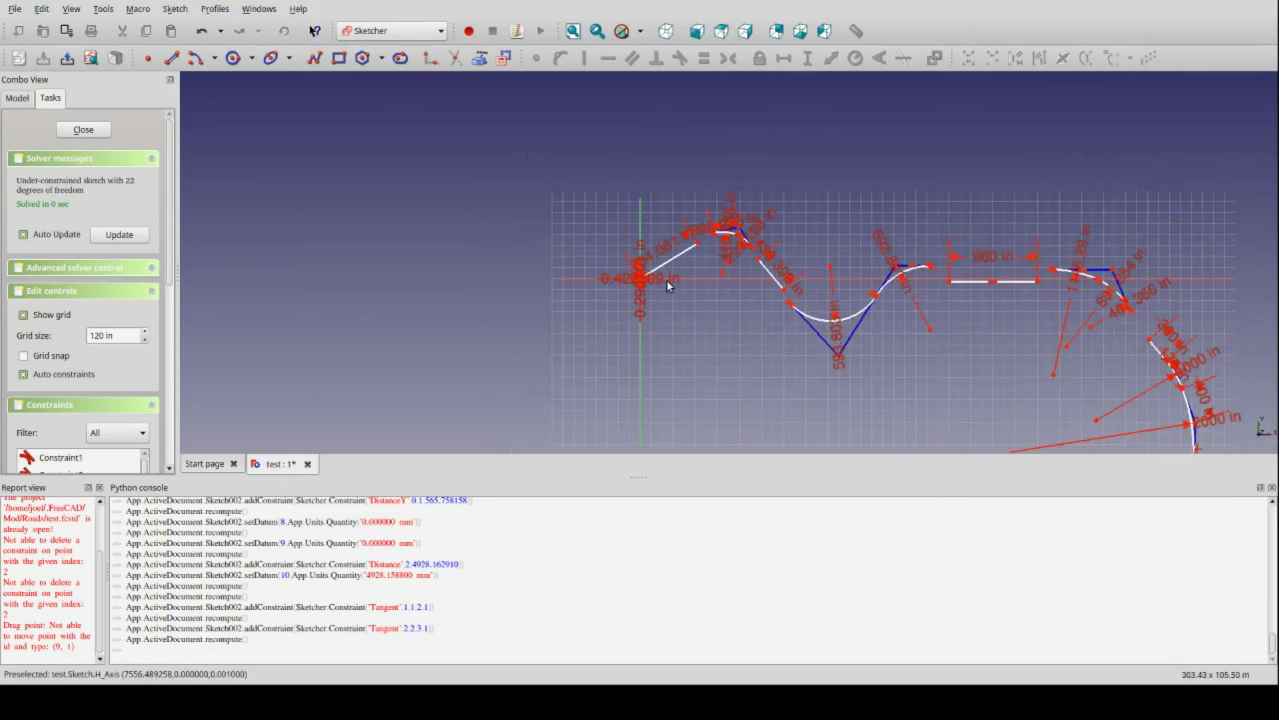
scroll(806, 294, up, 5)
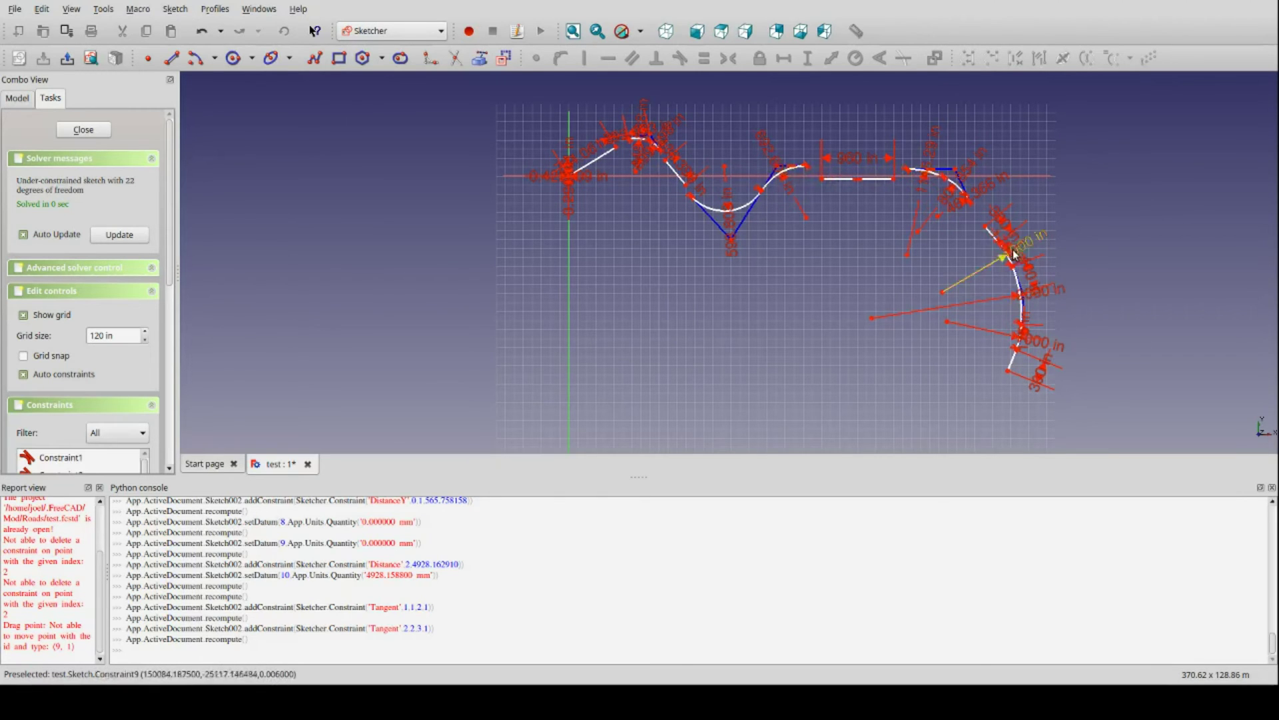
scroll(558, 126, up, 3)
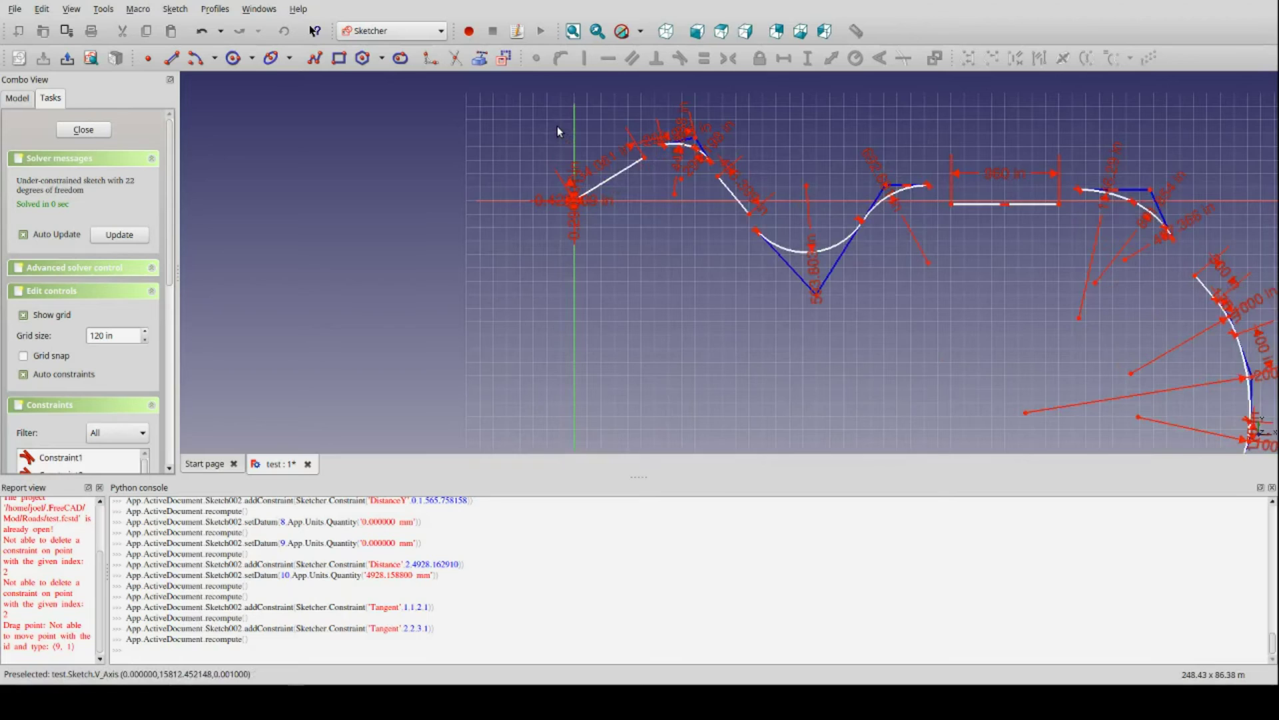
scroll(558, 133, up, 4)
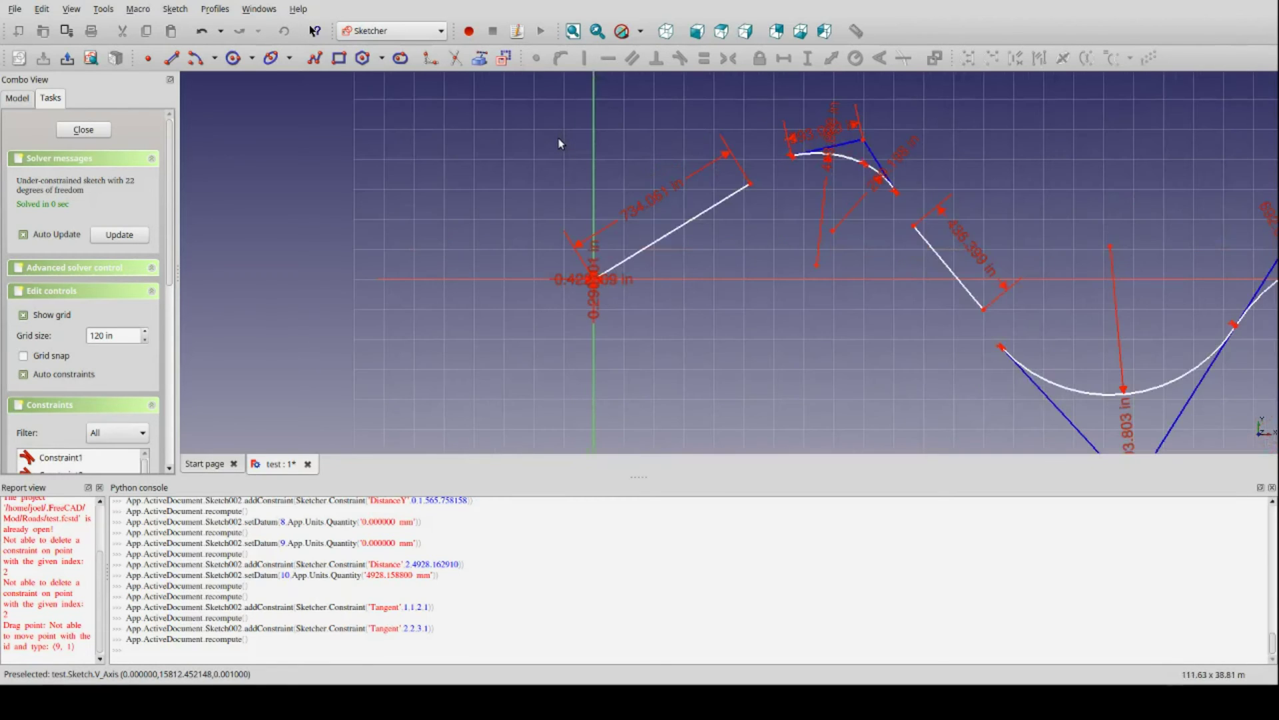
scroll(607, 254, up, 1)
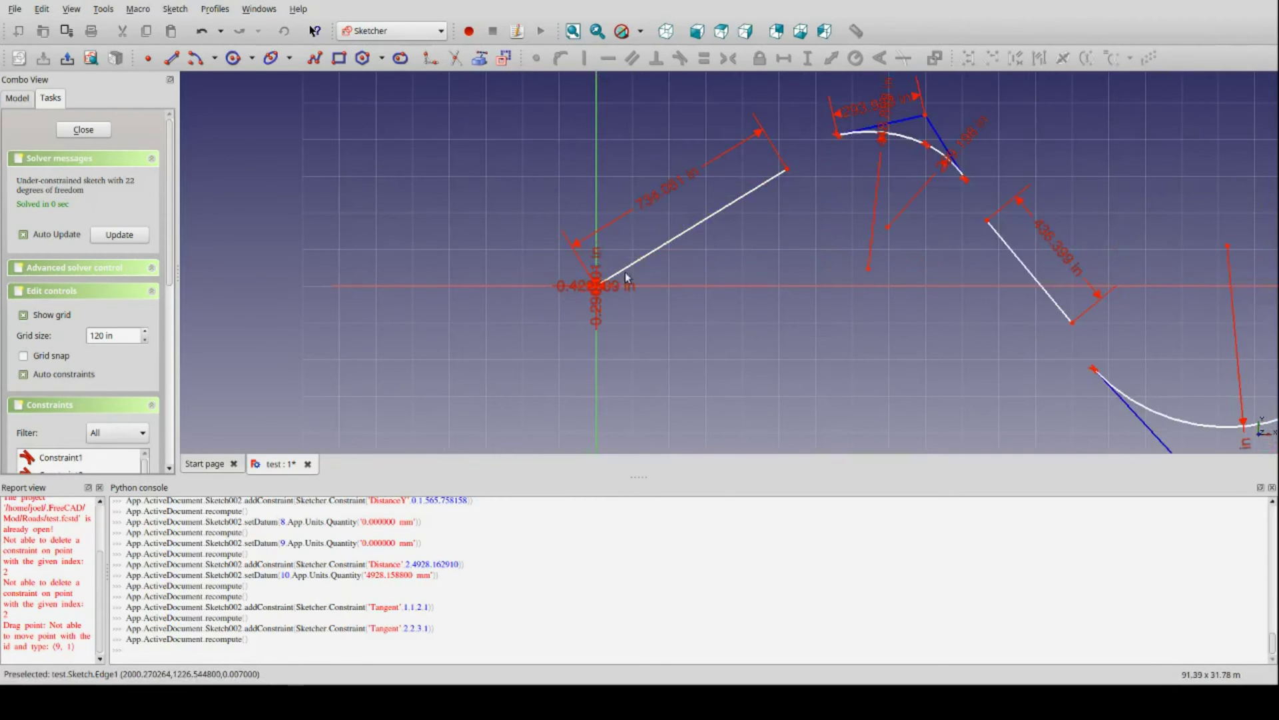
scroll(750, 206, down, 1)
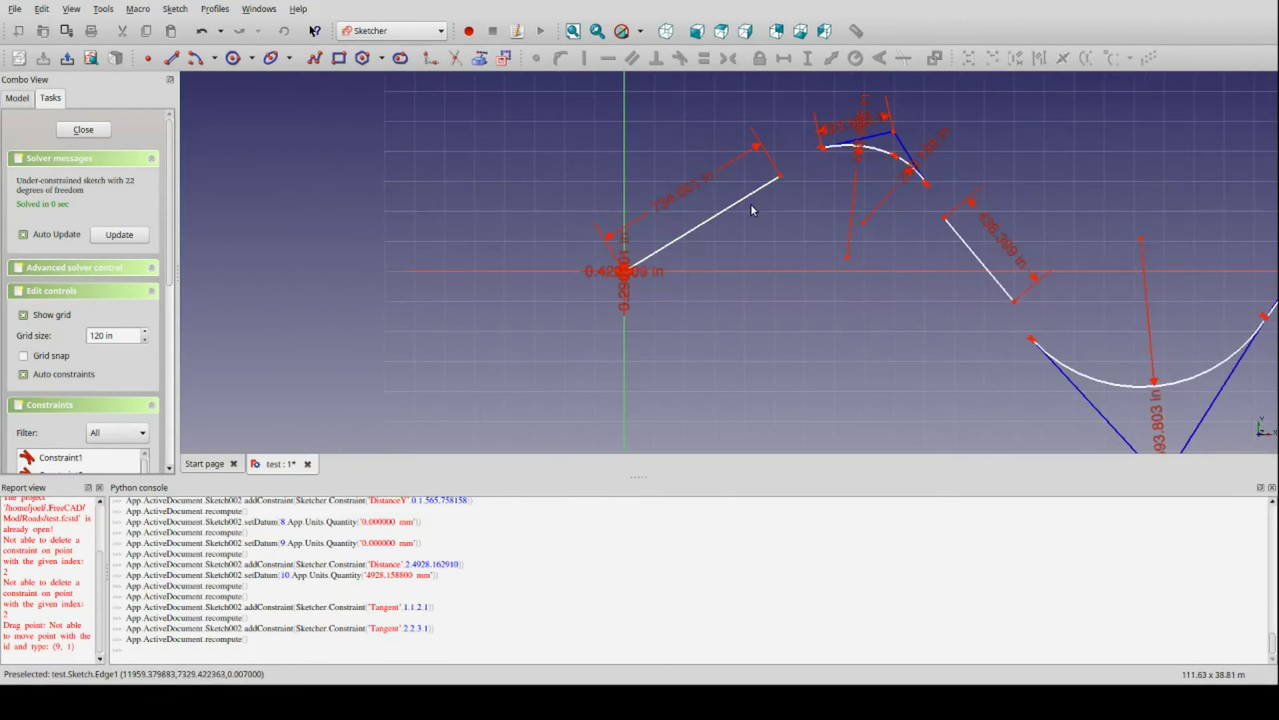
click(866, 146)
click(896, 158)
click(903, 162)
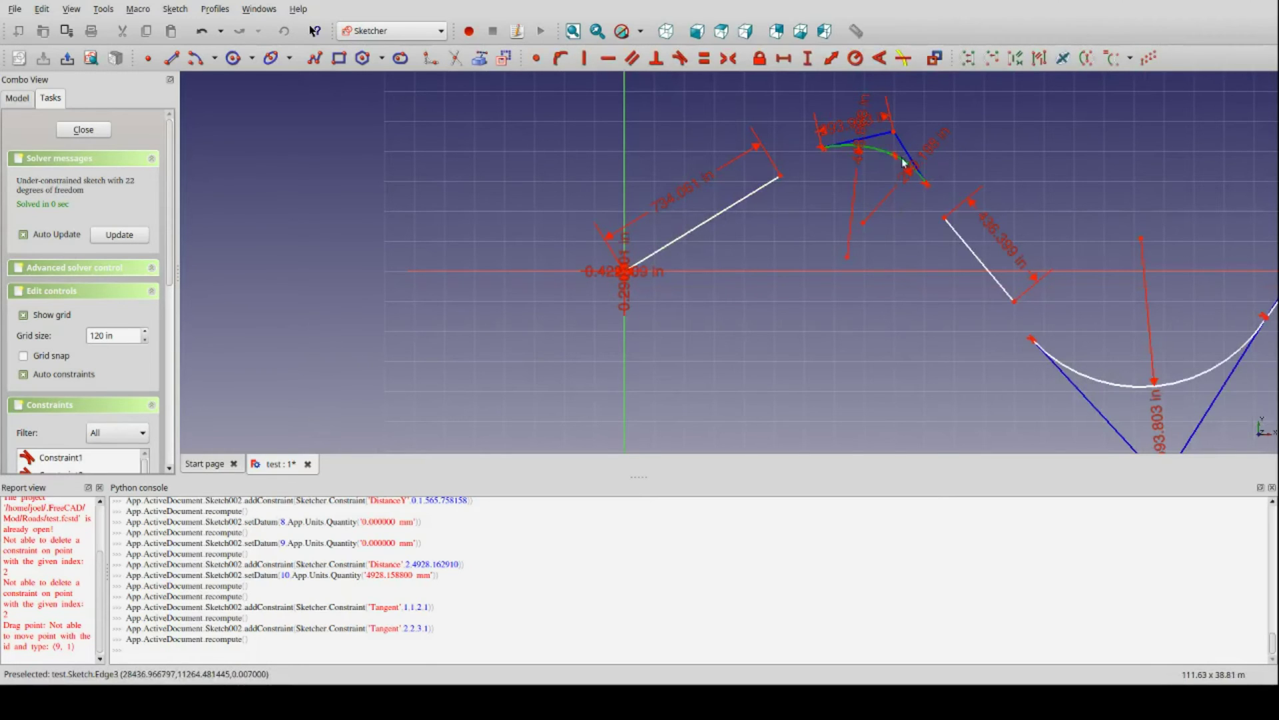
scroll(887, 148, up, 3)
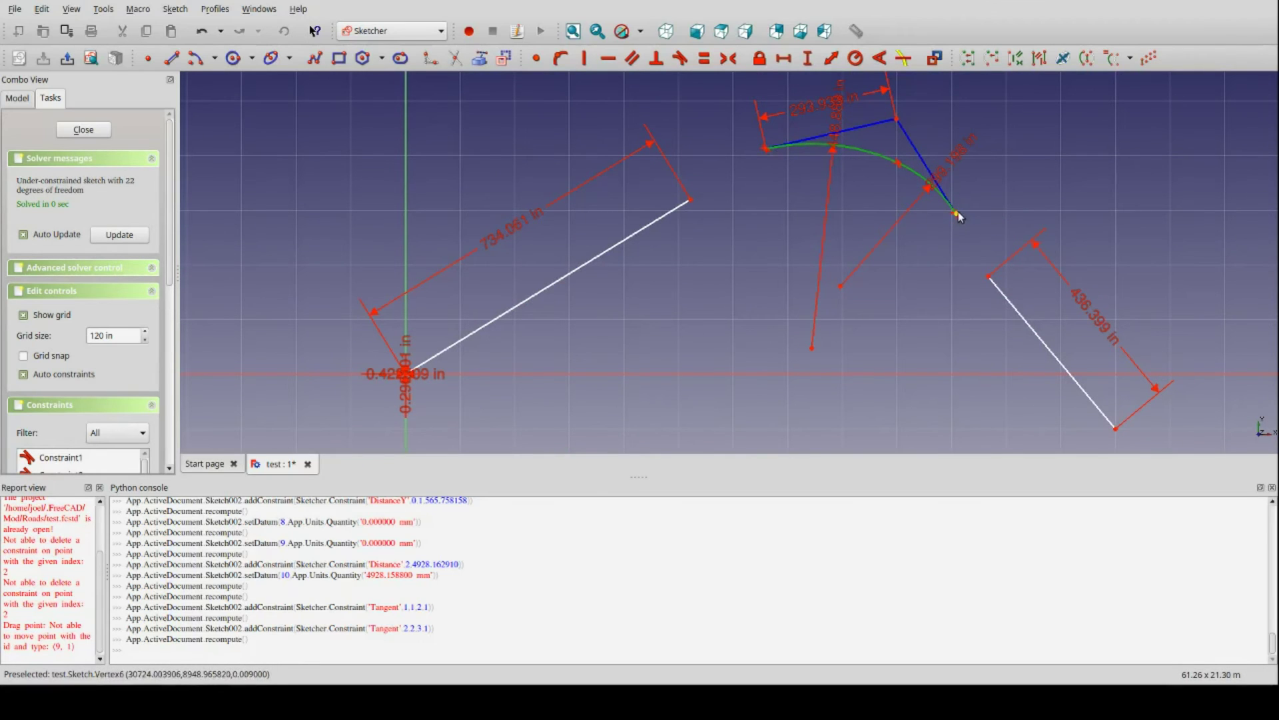
scroll(935, 219, down, 1)
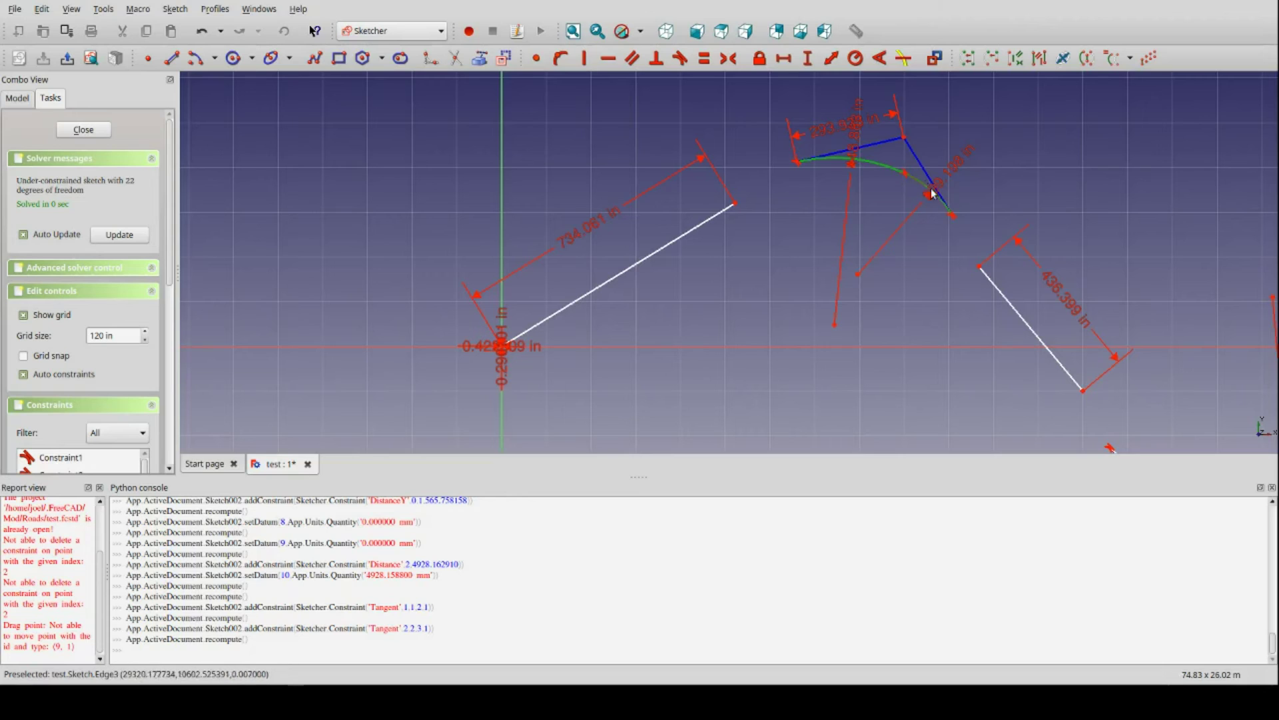
scroll(954, 131, down, 3)
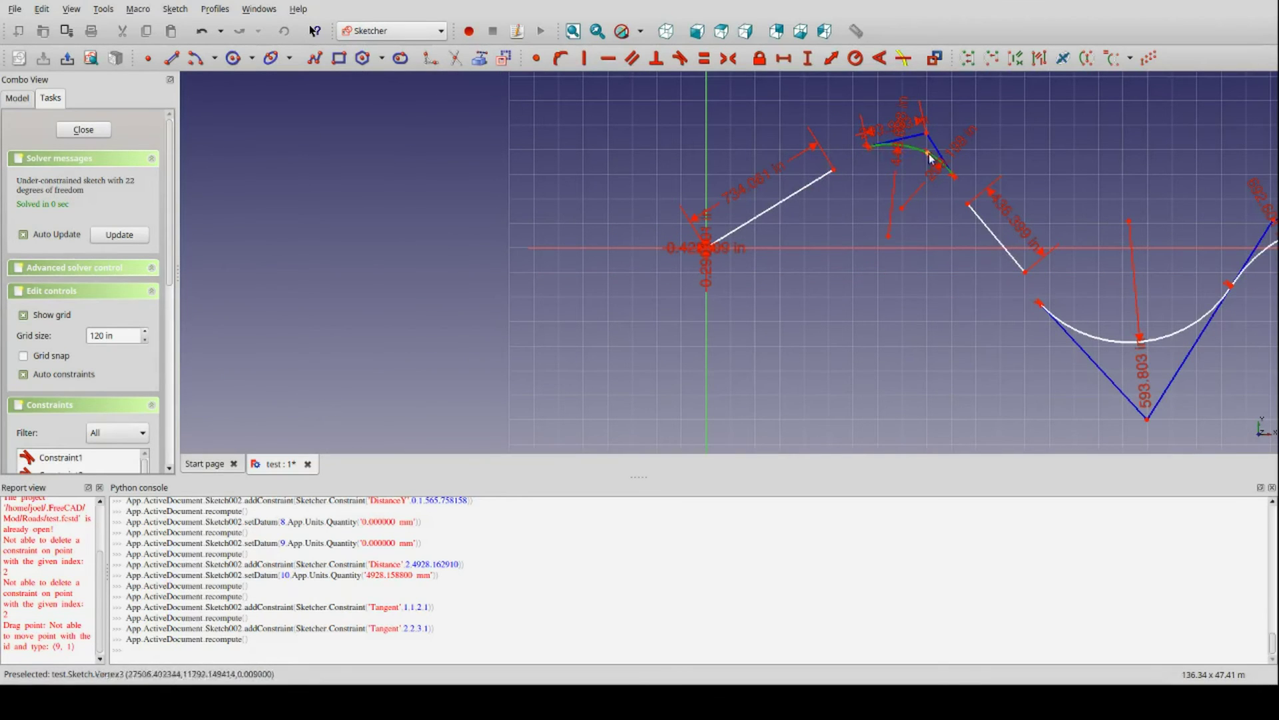
scroll(913, 172, down, 3)
scroll(1019, 250, up, 1)
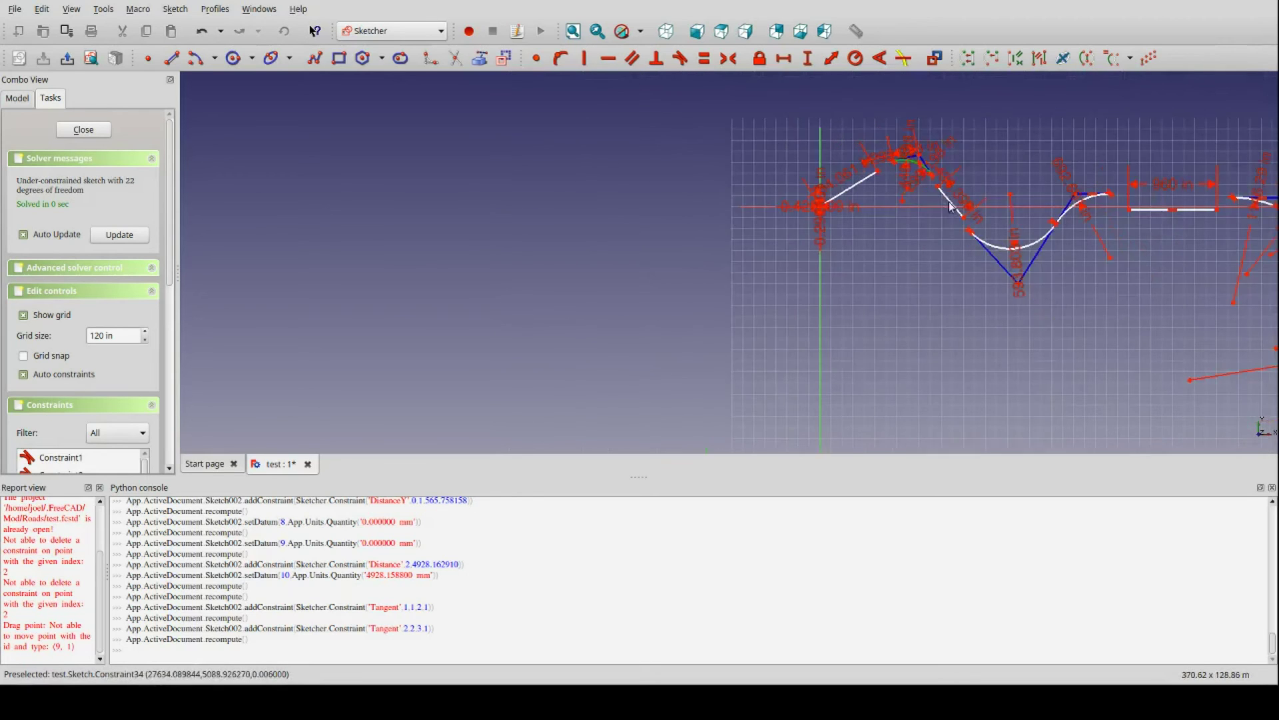
scroll(1020, 249, up, 1)
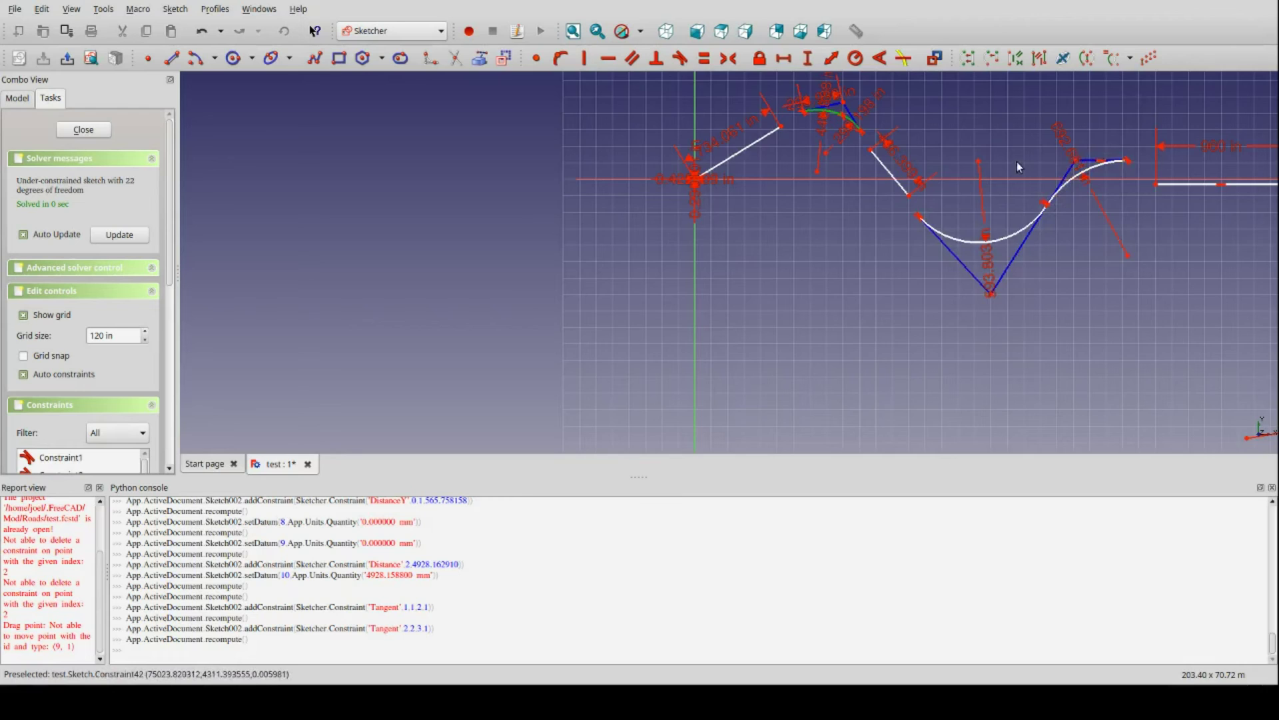
scroll(991, 179, down, 3)
scroll(1192, 198, up, 6)
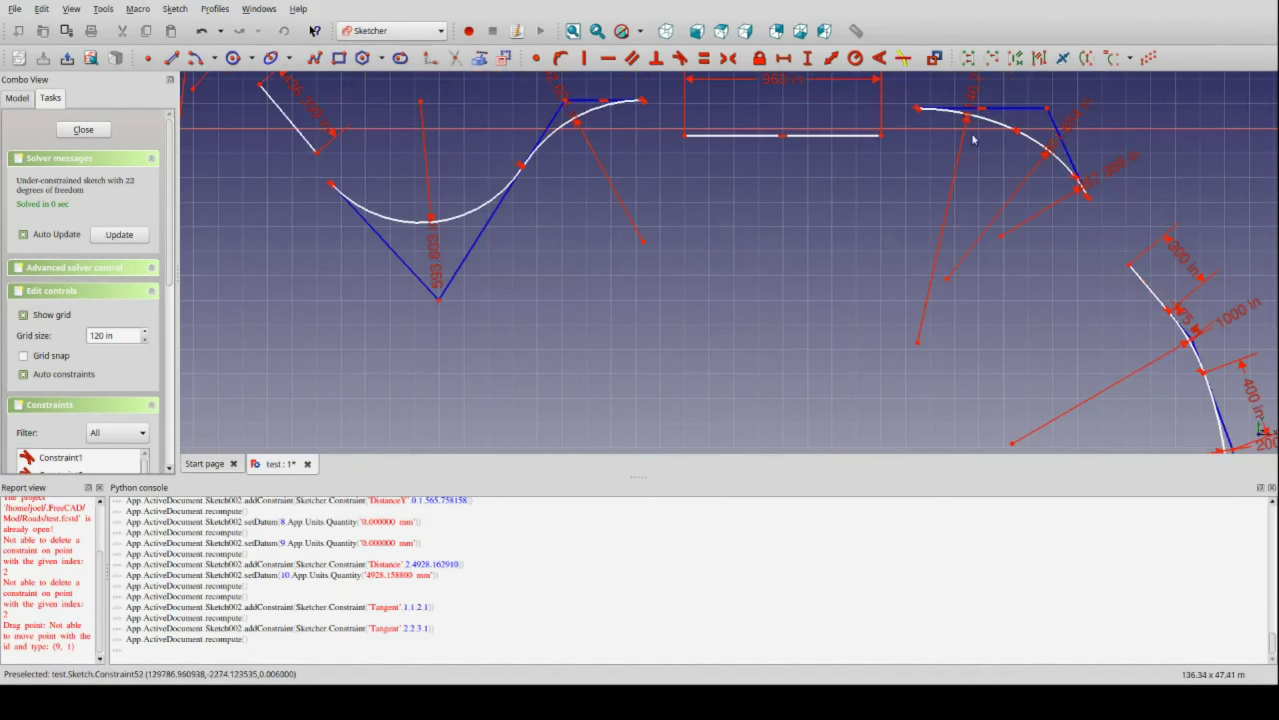
click(982, 118)
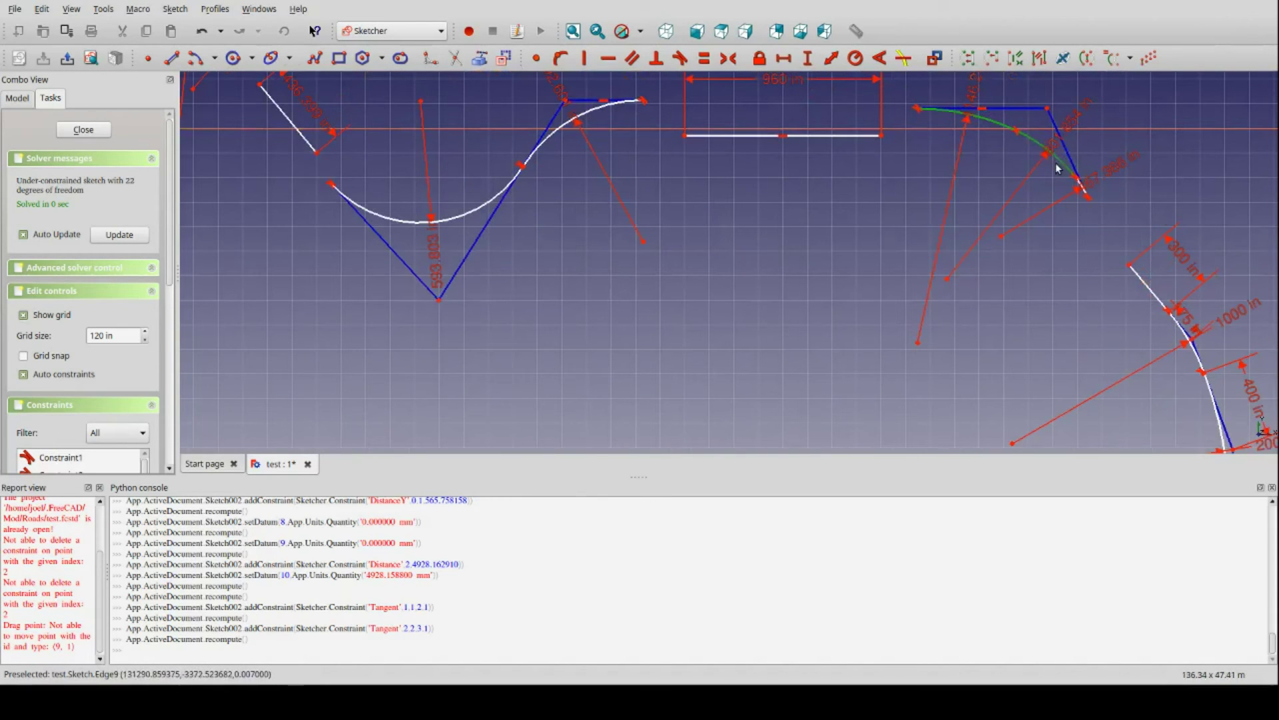
click(985, 174)
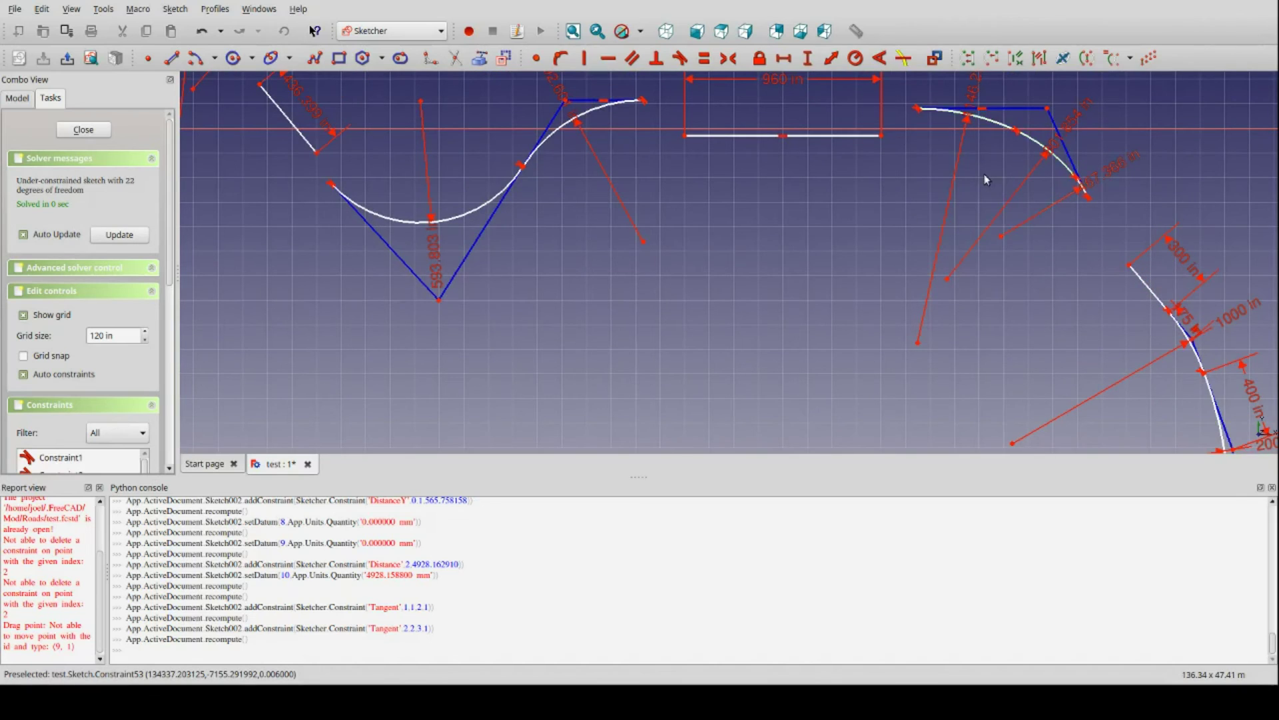
scroll(1033, 168, down, 2)
scroll(1076, 291, down, 3)
scroll(1169, 376, up, 2)
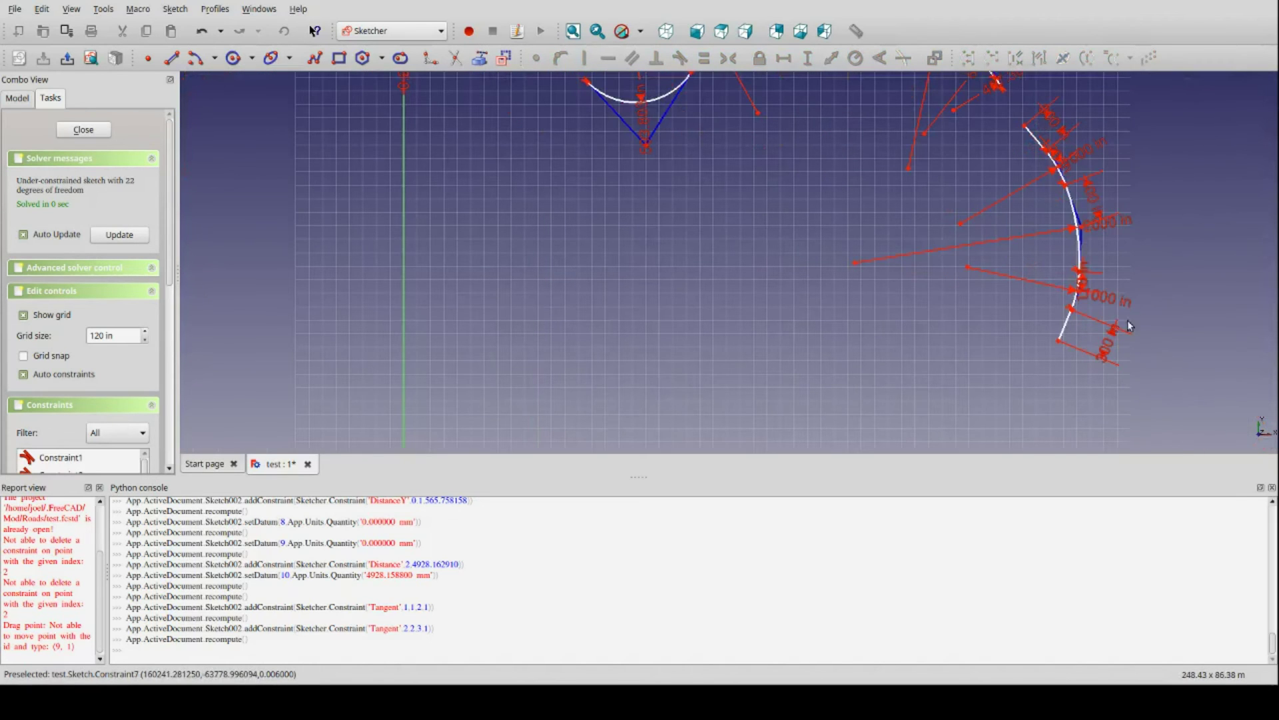
scroll(1070, 164, up, 1)
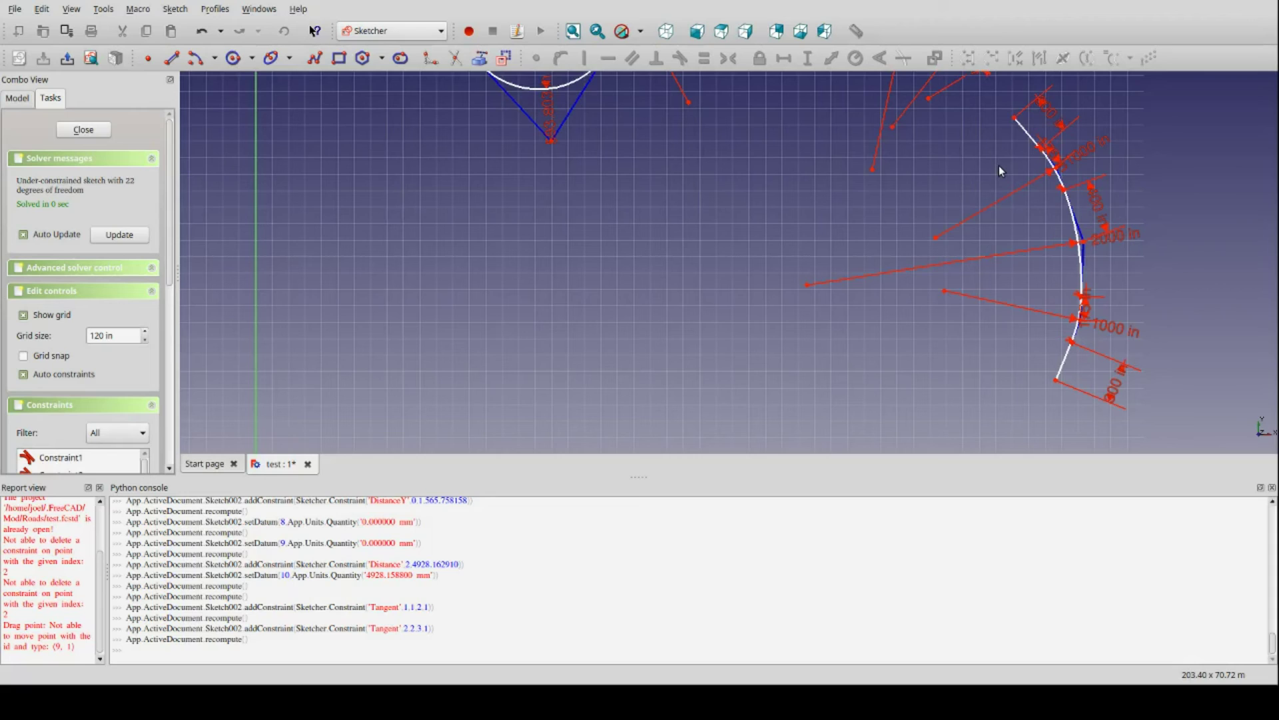
click(1027, 140)
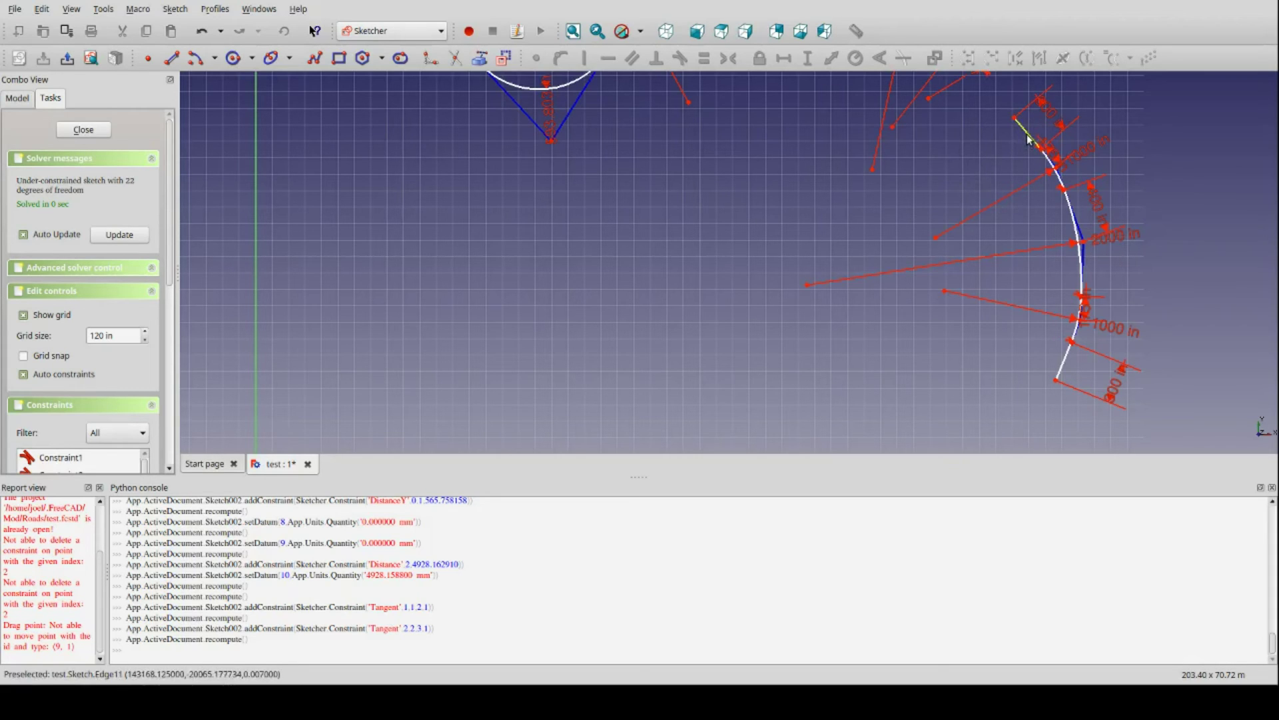
click(1051, 363)
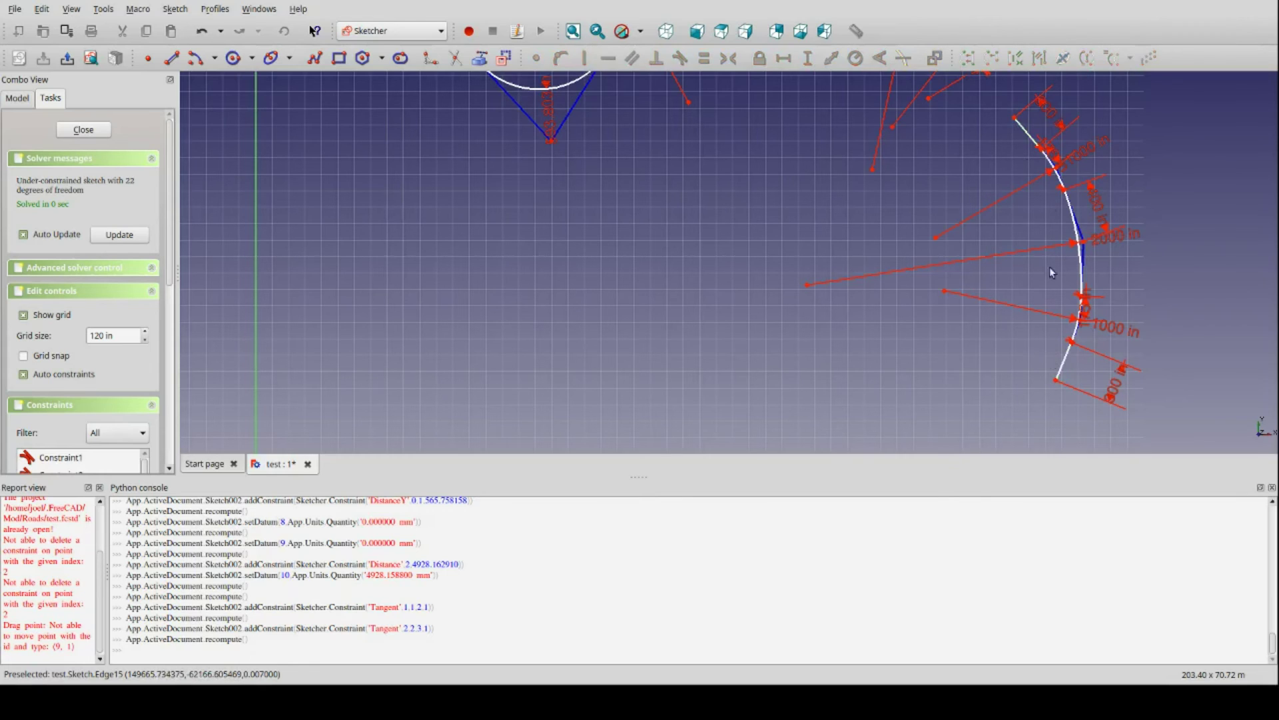
click(1050, 154)
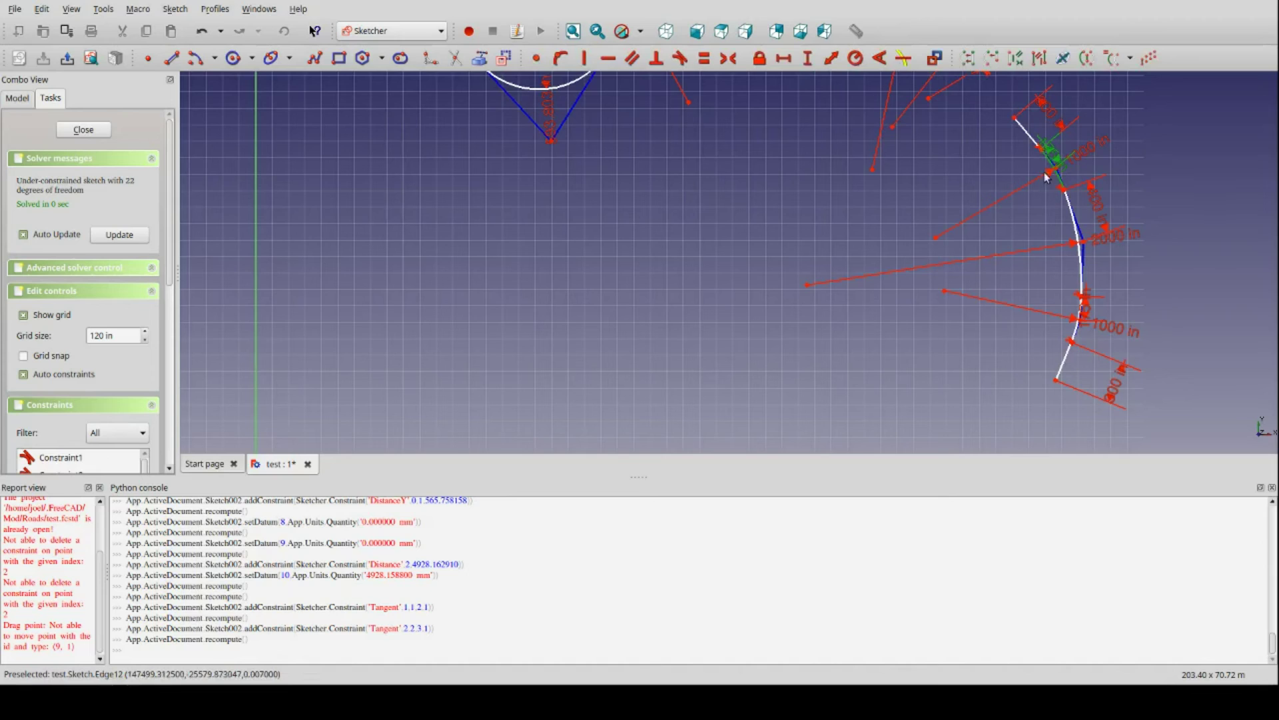
click(1073, 338)
click(948, 291)
click(1073, 213)
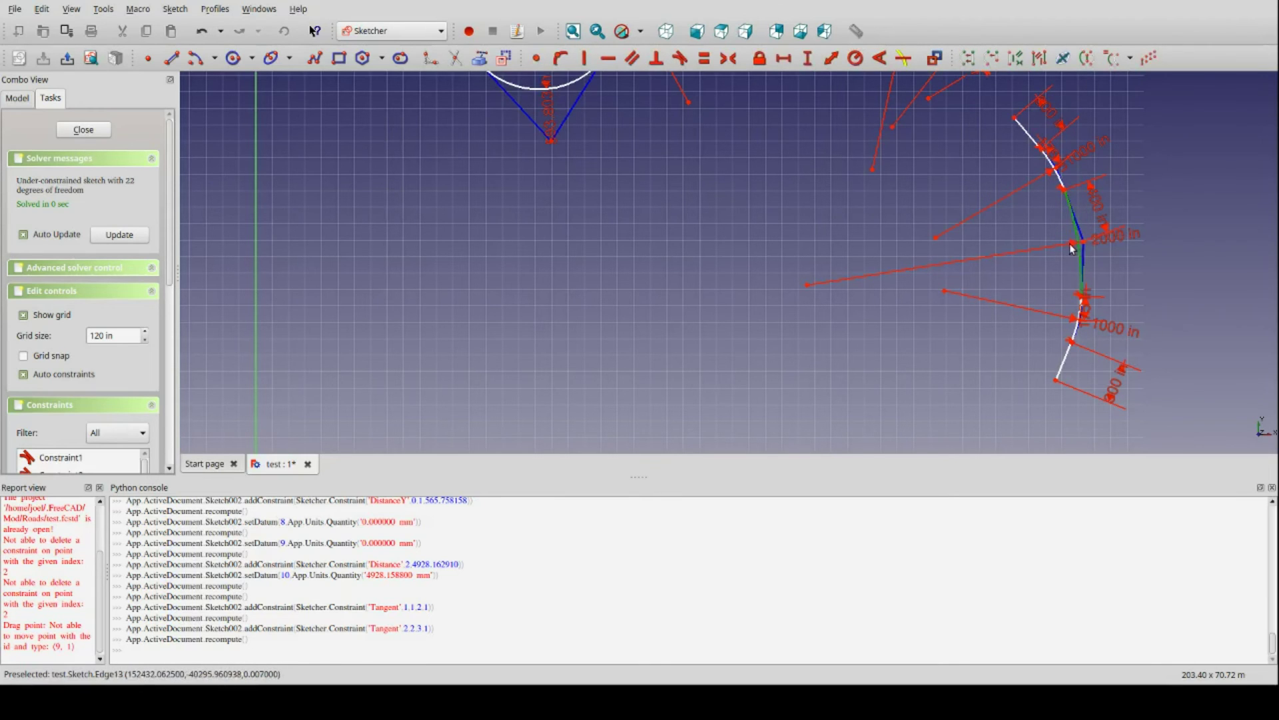
click(807, 251)
scroll(854, 242, down, 3)
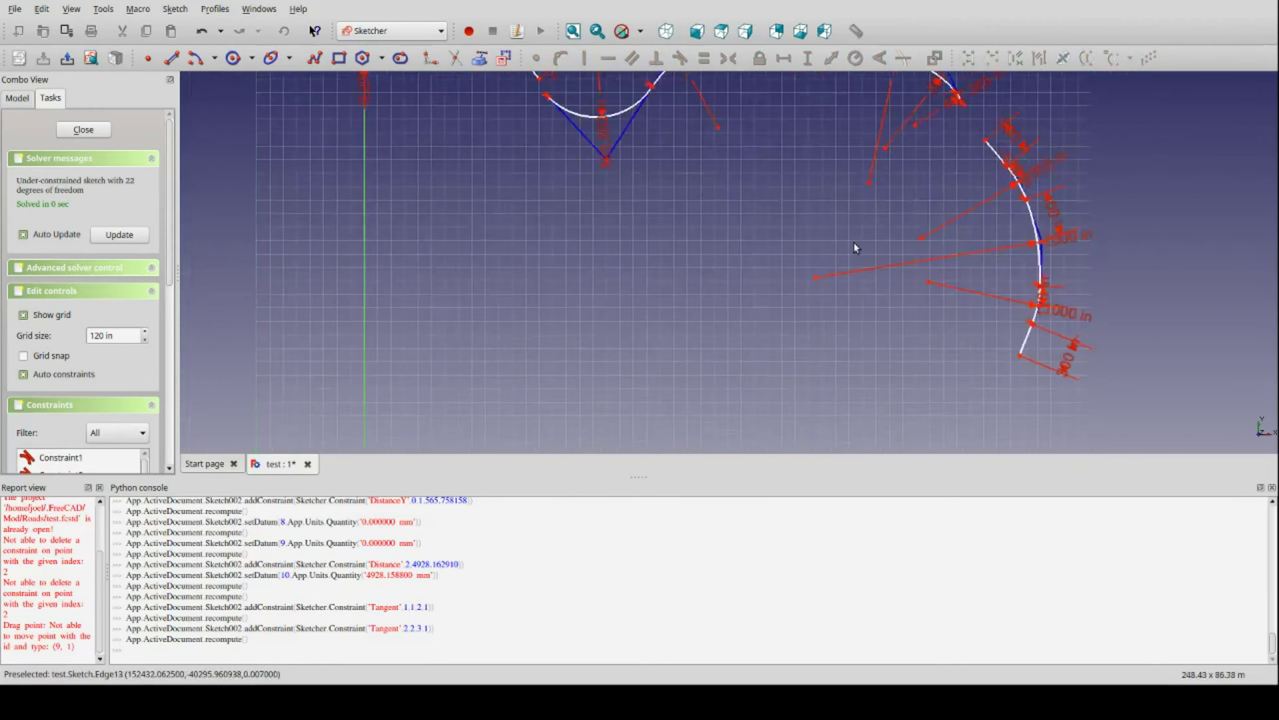
scroll(917, 291, up, 2)
scroll(929, 290, down, 2)
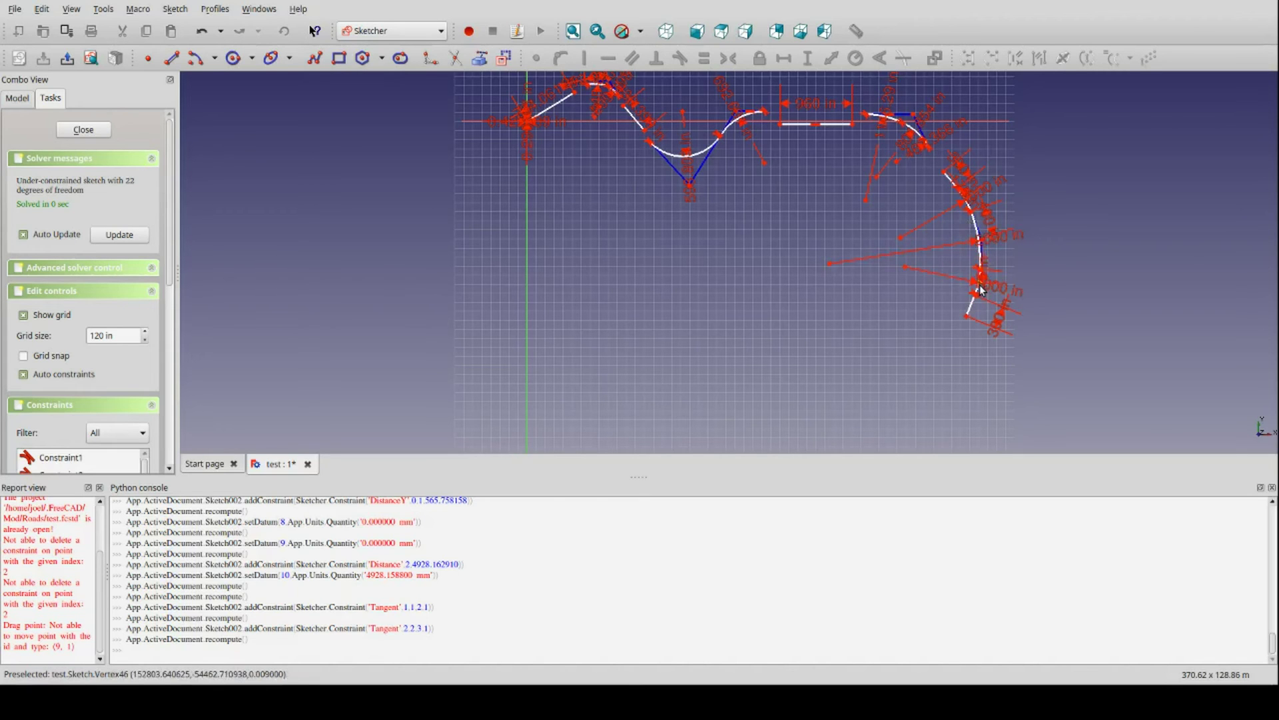
Make the straight tangent to the V curve, and join the first arc tangentially to the next curve.
scroll(933, 197, up, 2)
scroll(935, 203, down, 2)
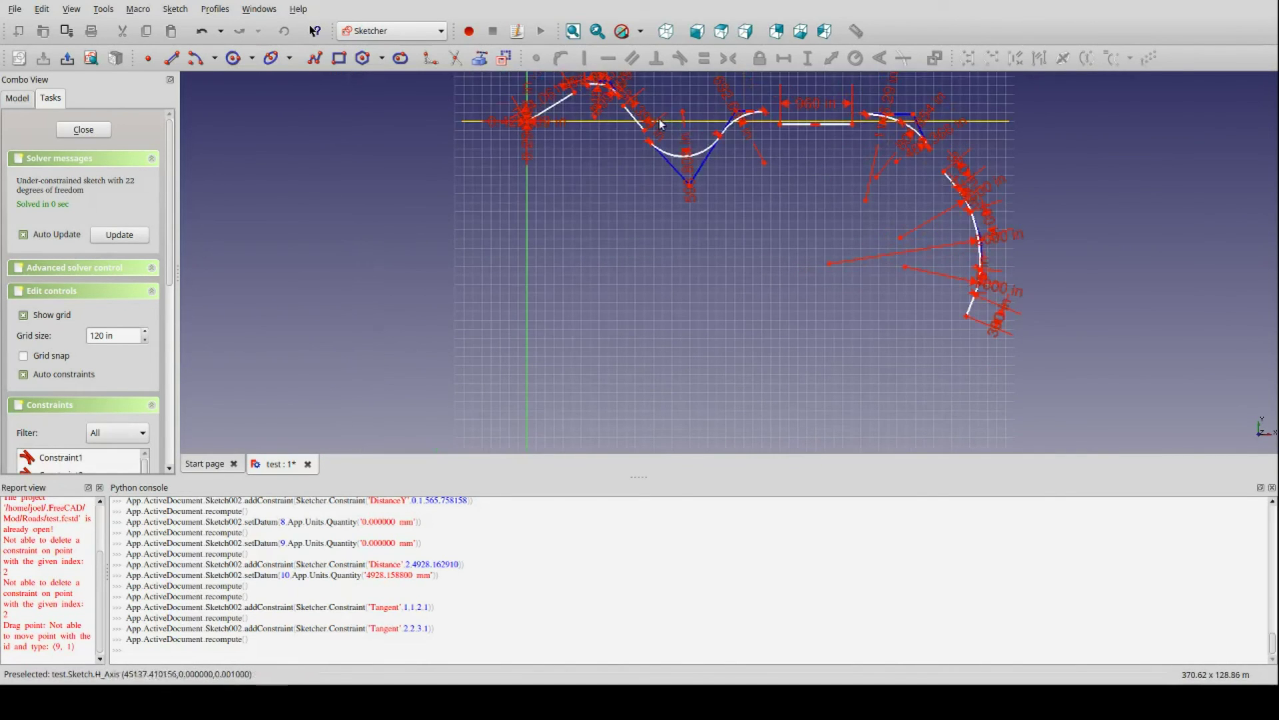
scroll(652, 147, up, 3)
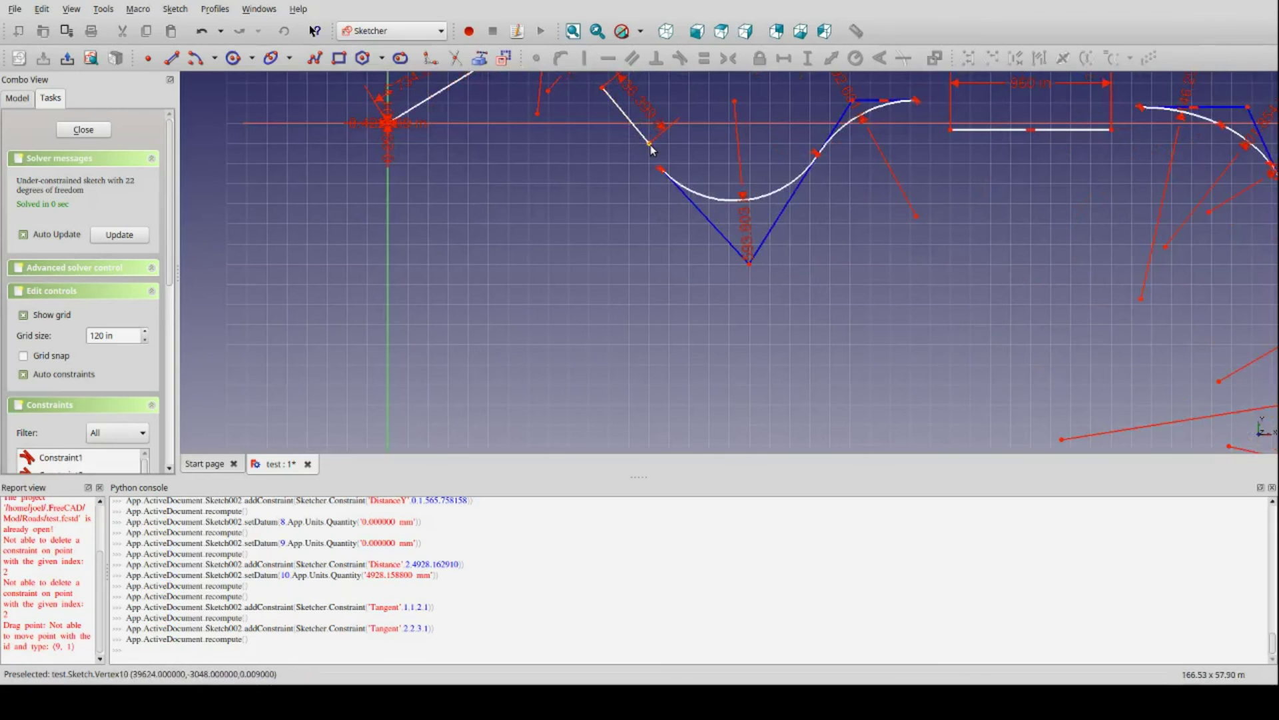
click(650, 144)
click(661, 168)
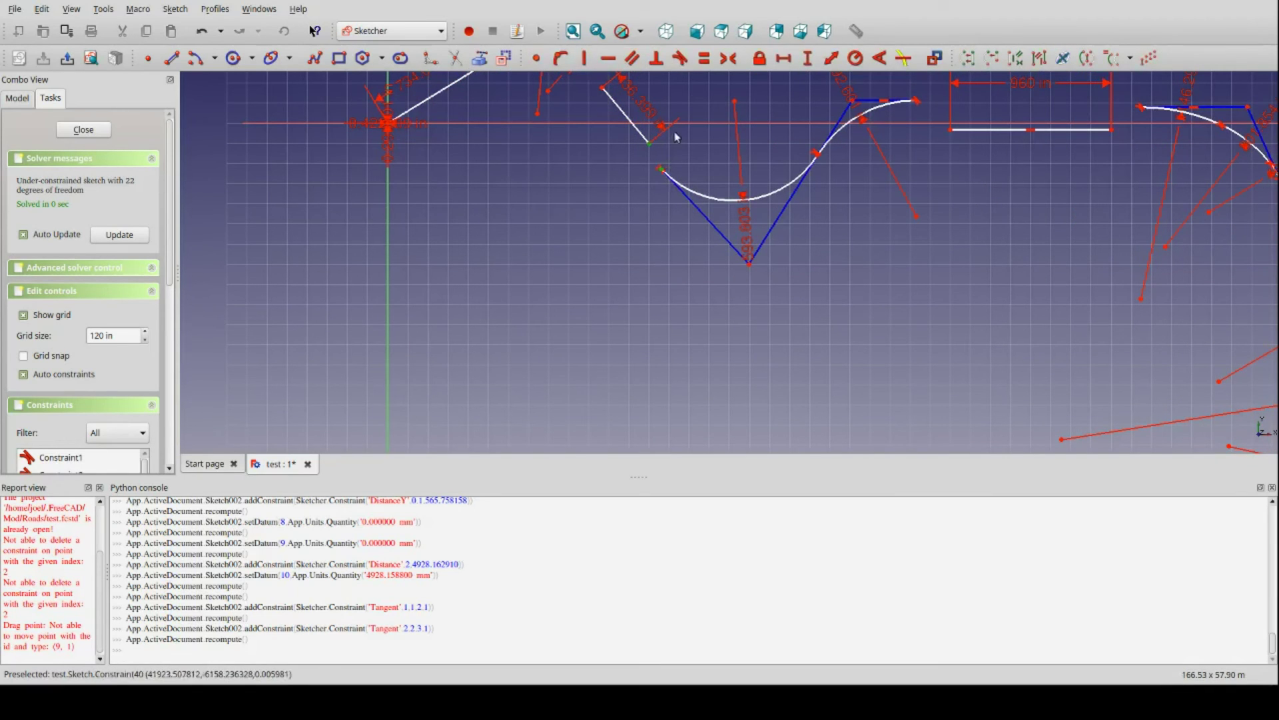
click(680, 58)
scroll(590, 253, down, 4)
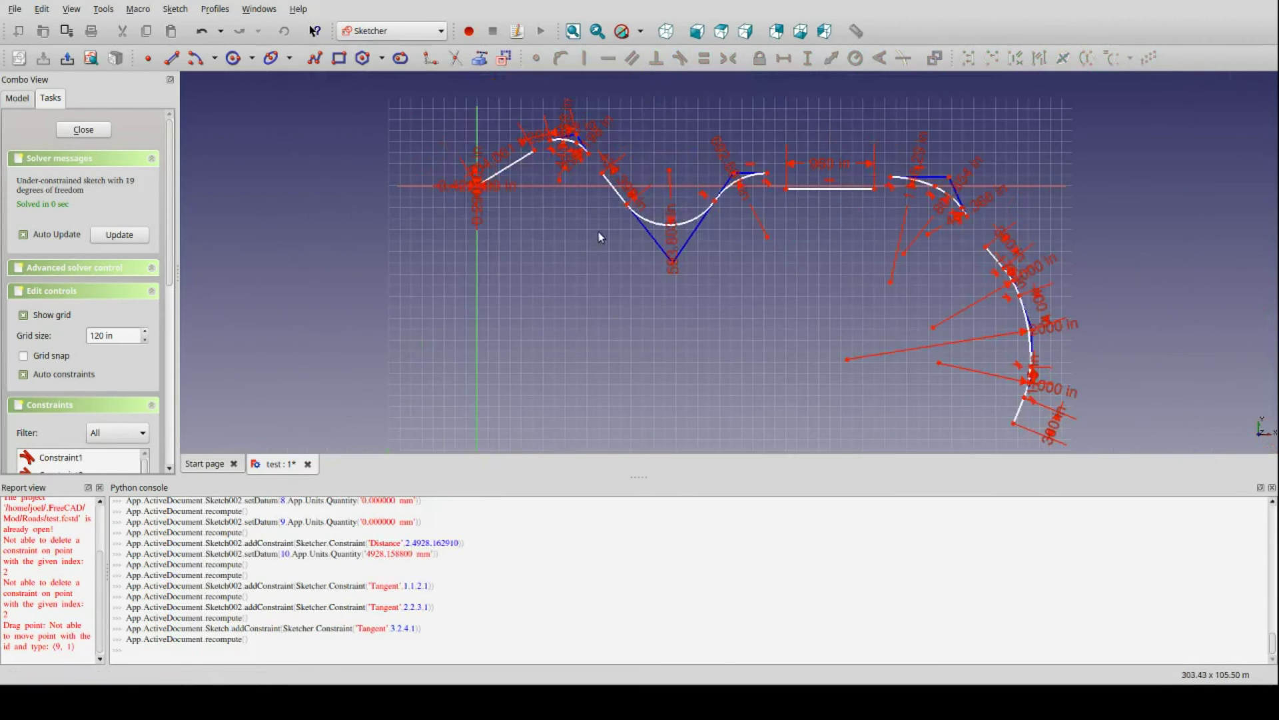
scroll(611, 198, up, 2)
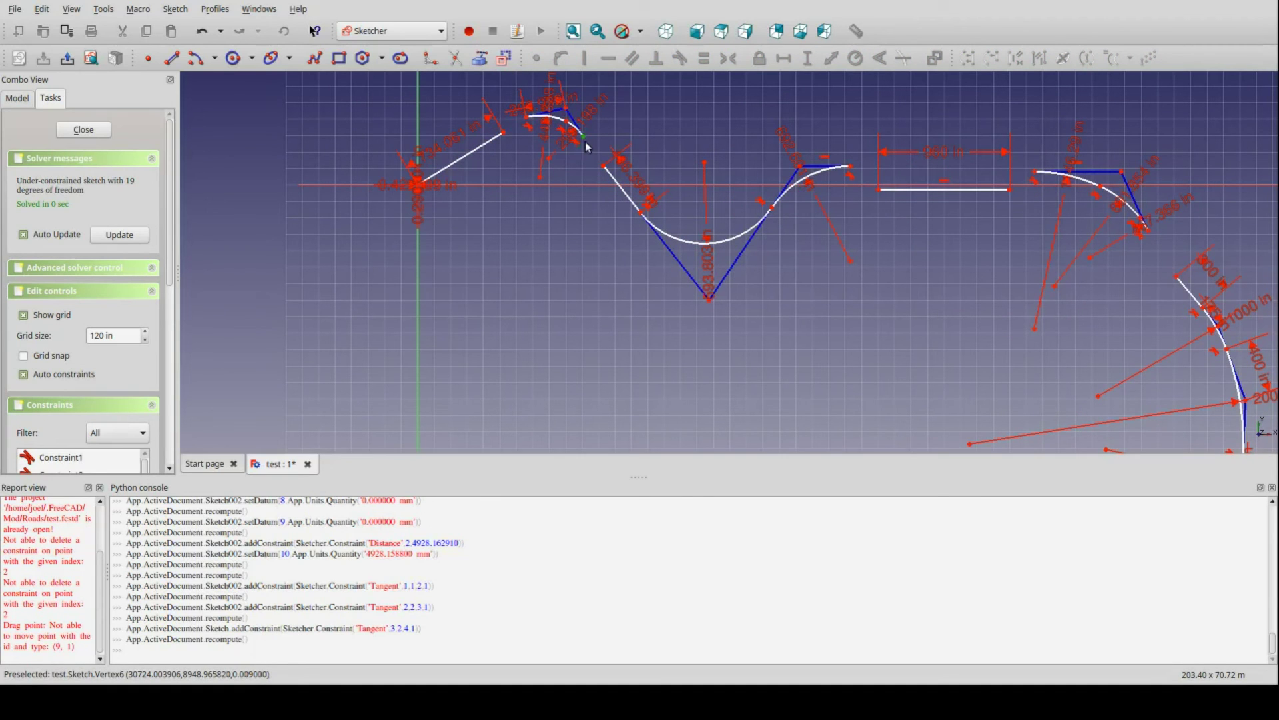
click(584, 138)
click(603, 168)
click(681, 58)
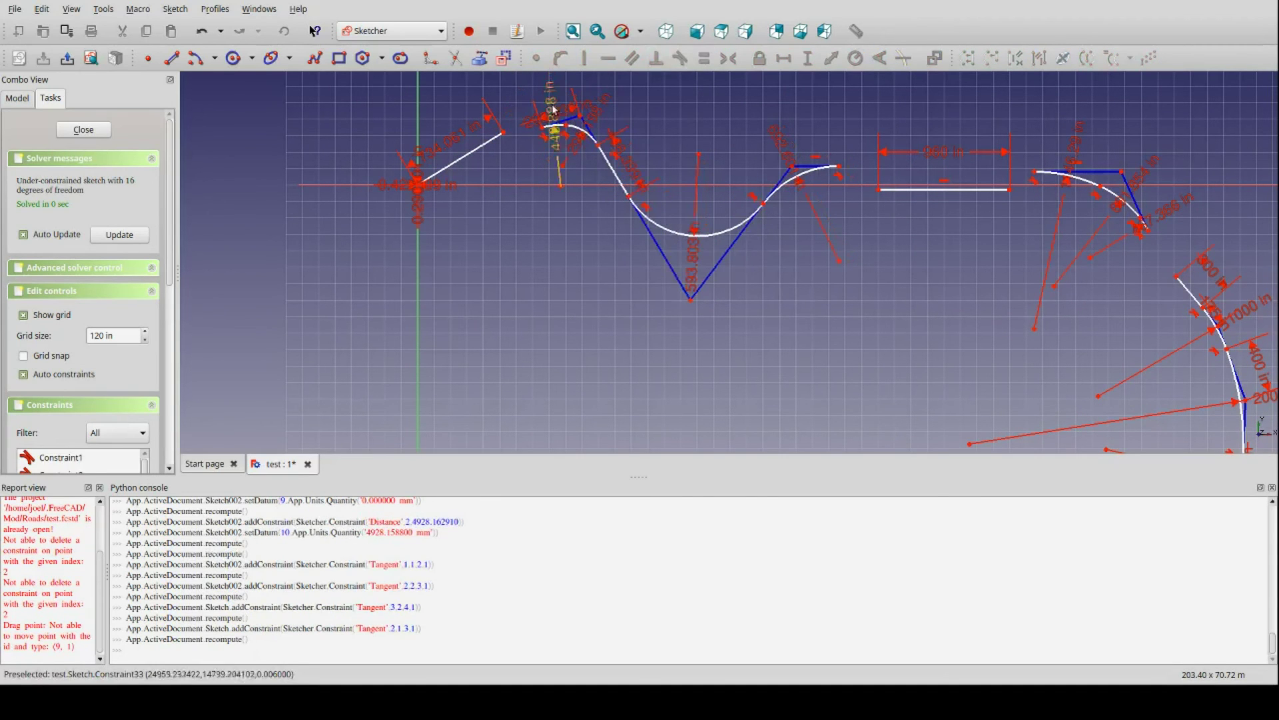
Tangent-join the first straight to the first arc and the reverse curve to the flat straight.
click(550, 130)
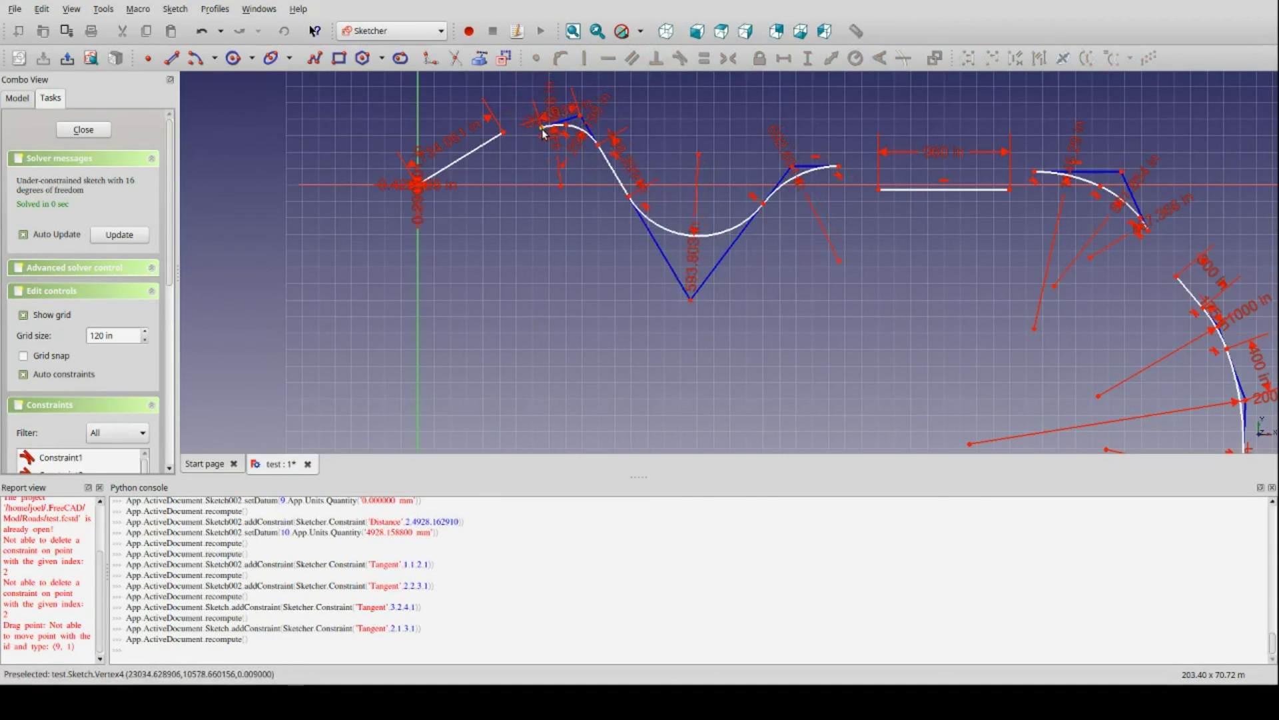
click(505, 136)
click(681, 58)
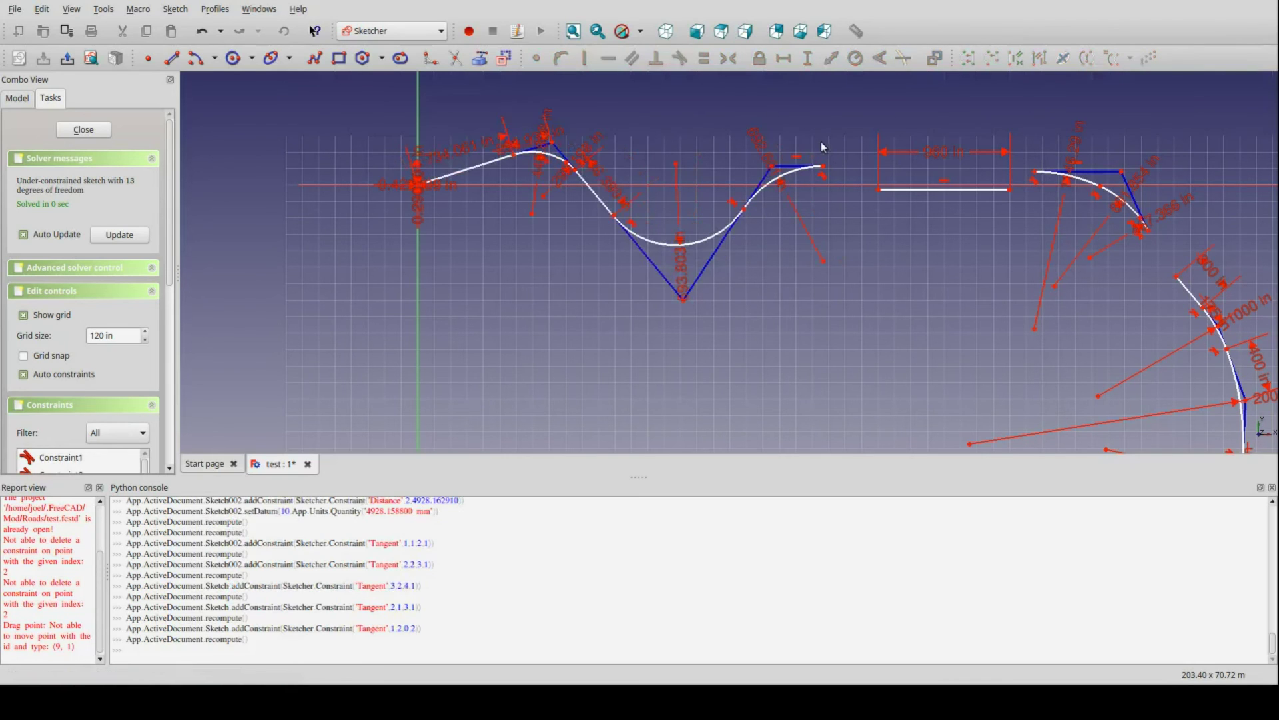
click(825, 167)
click(878, 190)
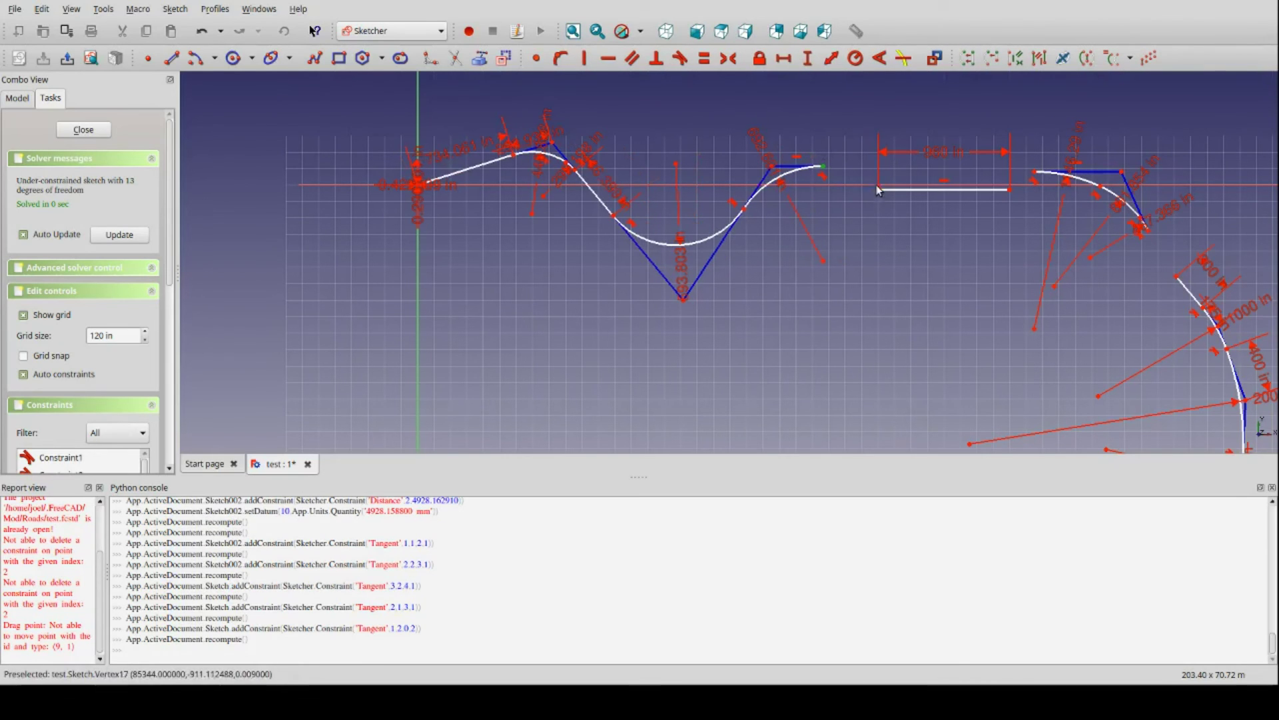
click(680, 58)
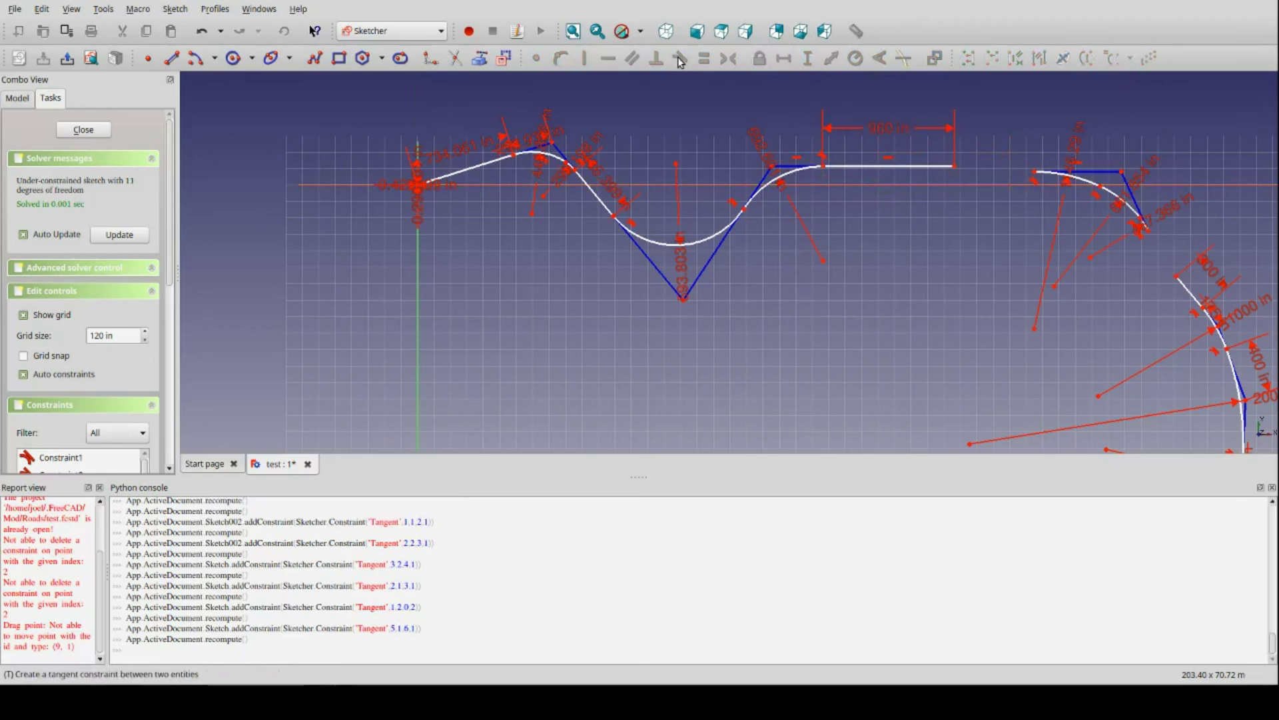
Tangent-join the flat straight to the compound curve and the compound curve to the spiral.
click(954, 165)
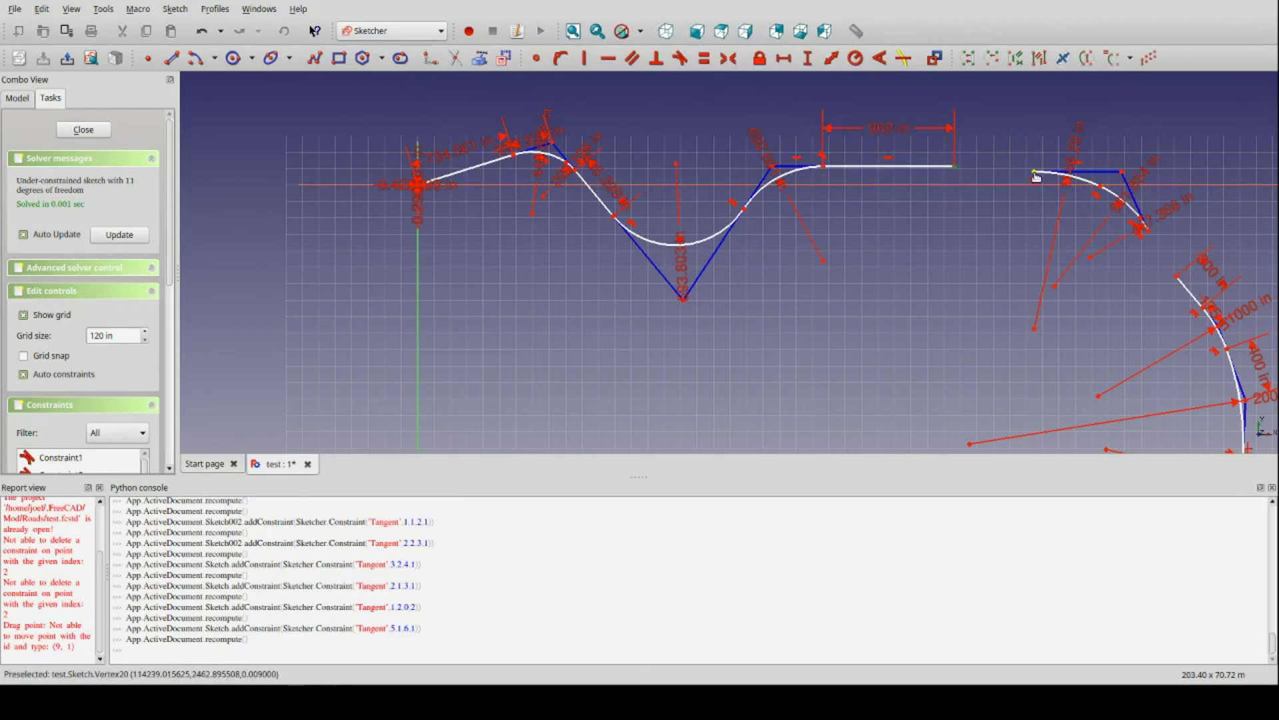
click(1035, 172)
click(680, 58)
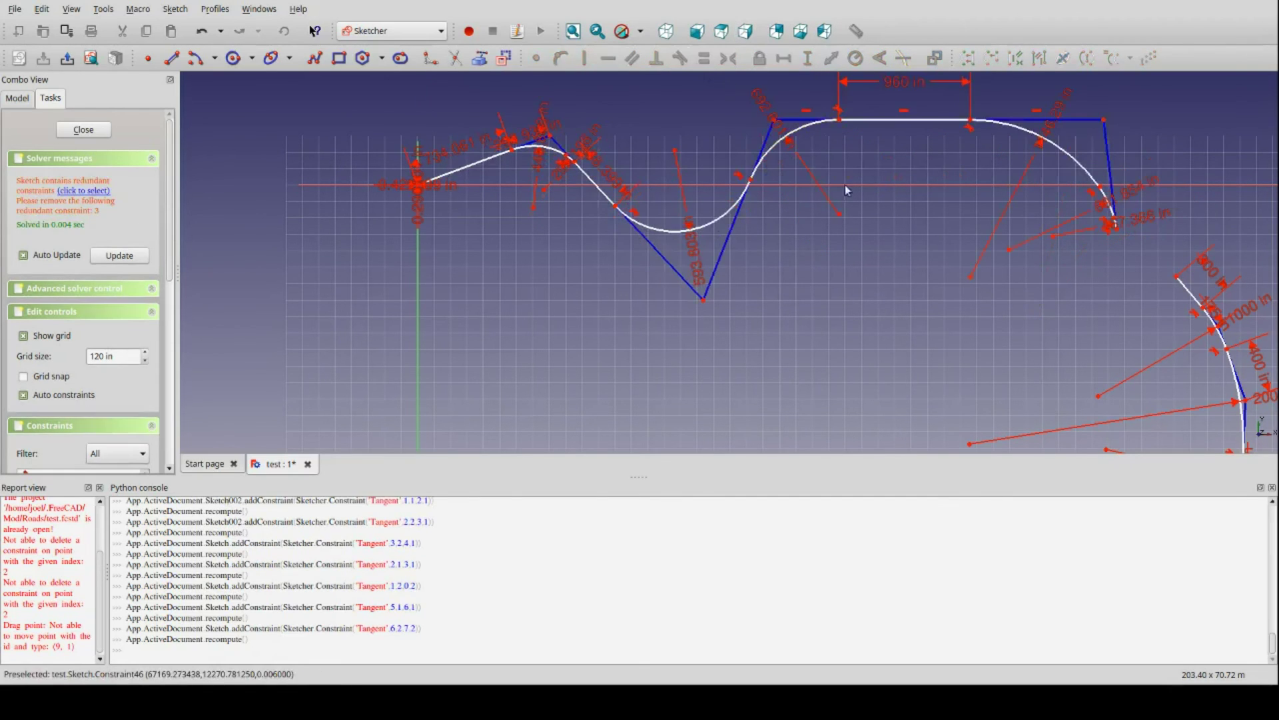
click(1116, 228)
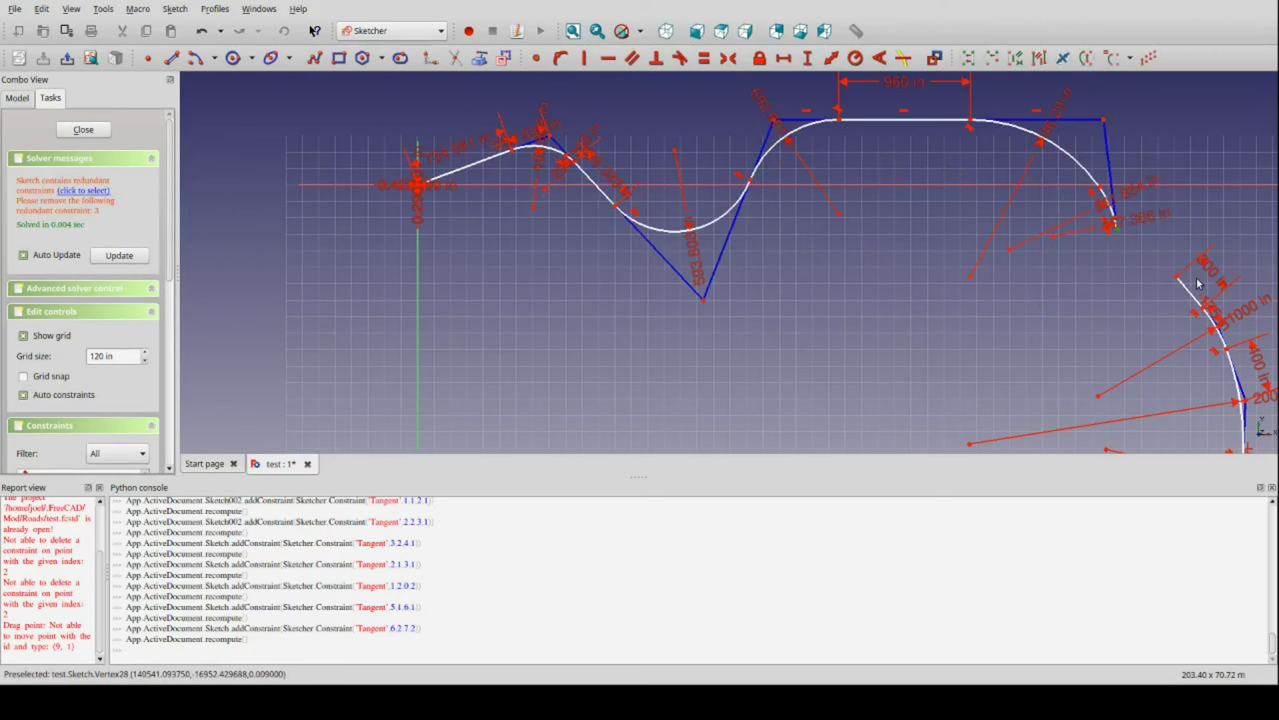
click(1176, 277)
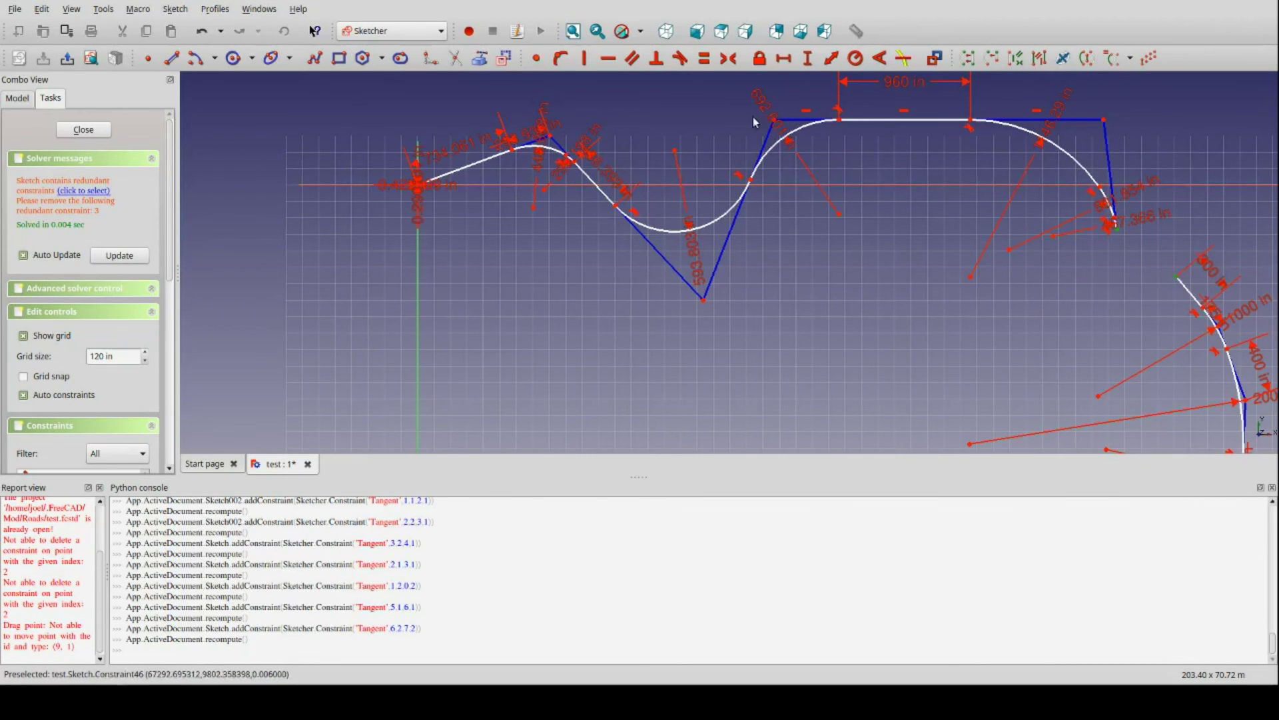
click(680, 58)
scroll(925, 262, down, 4)
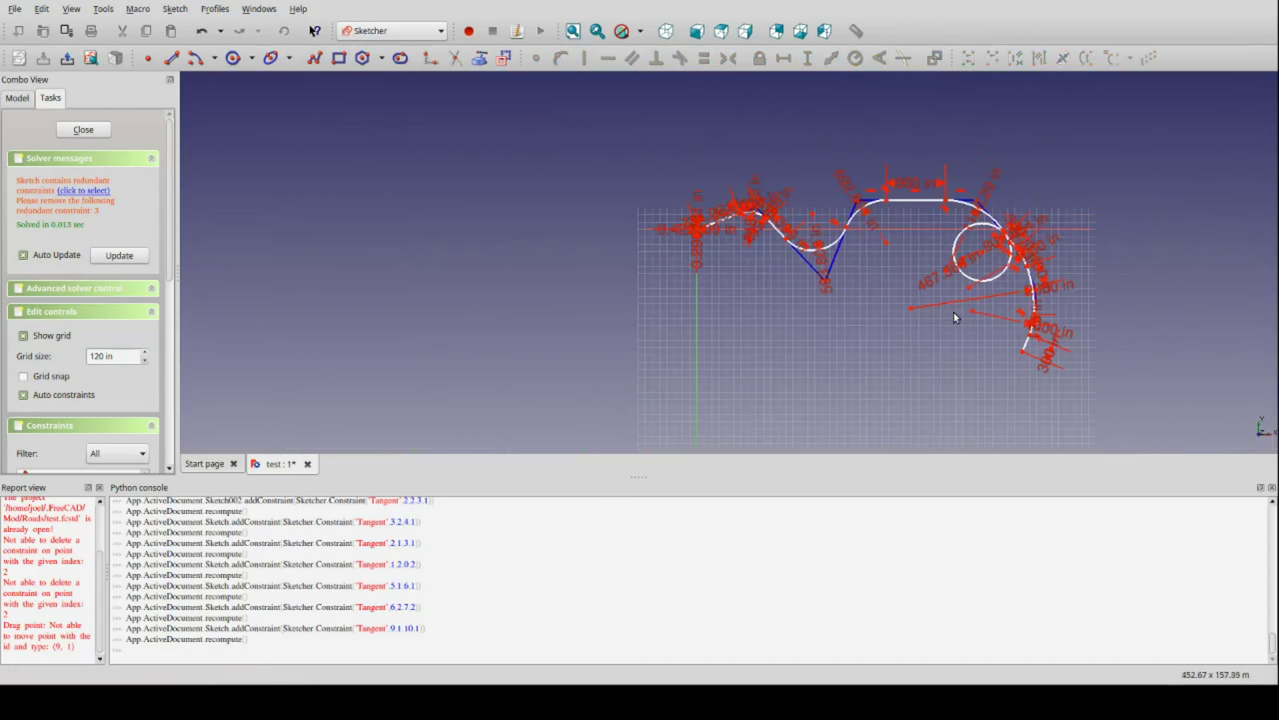
scroll(953, 312, up, 3)
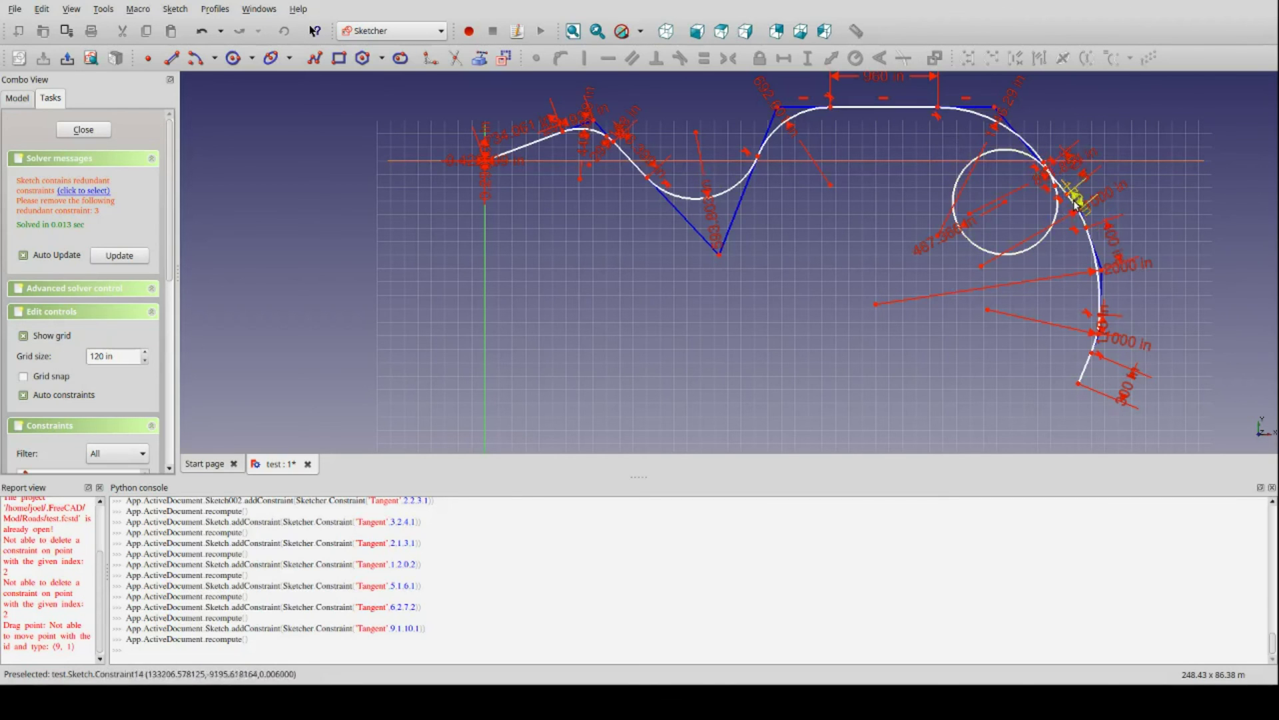
scroll(982, 334, down, 3)
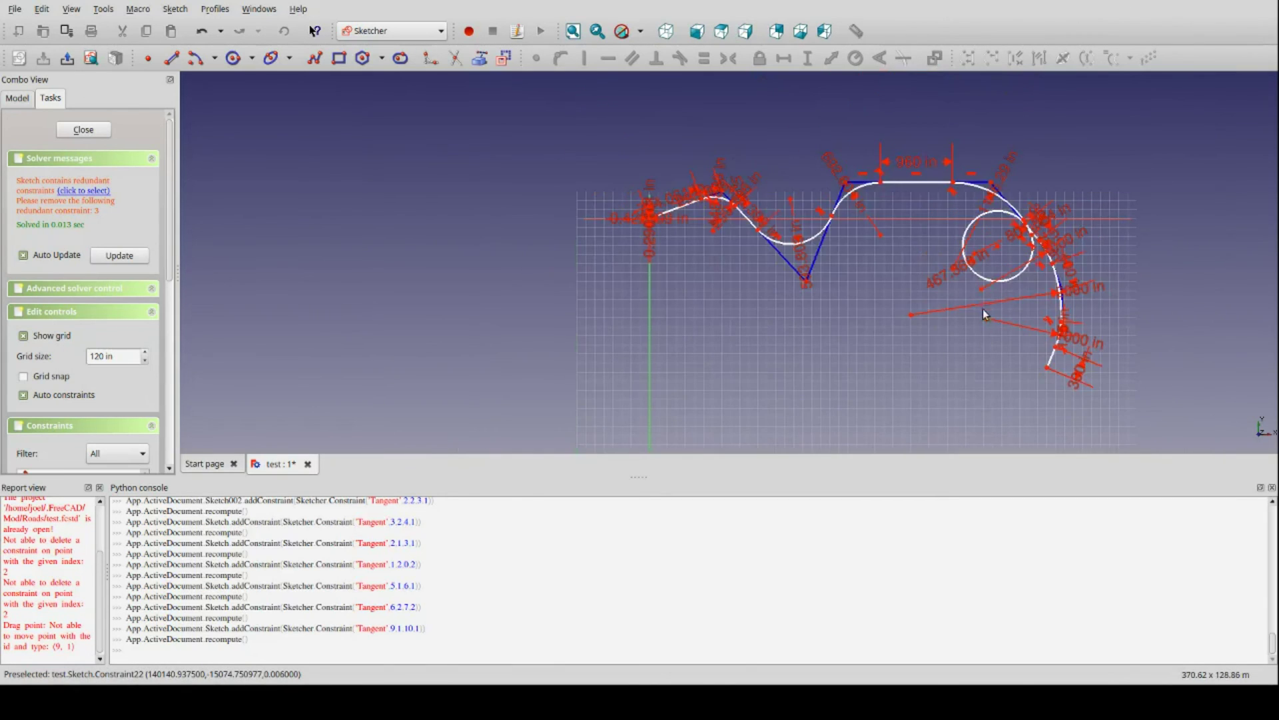
scroll(982, 309, up, 1)
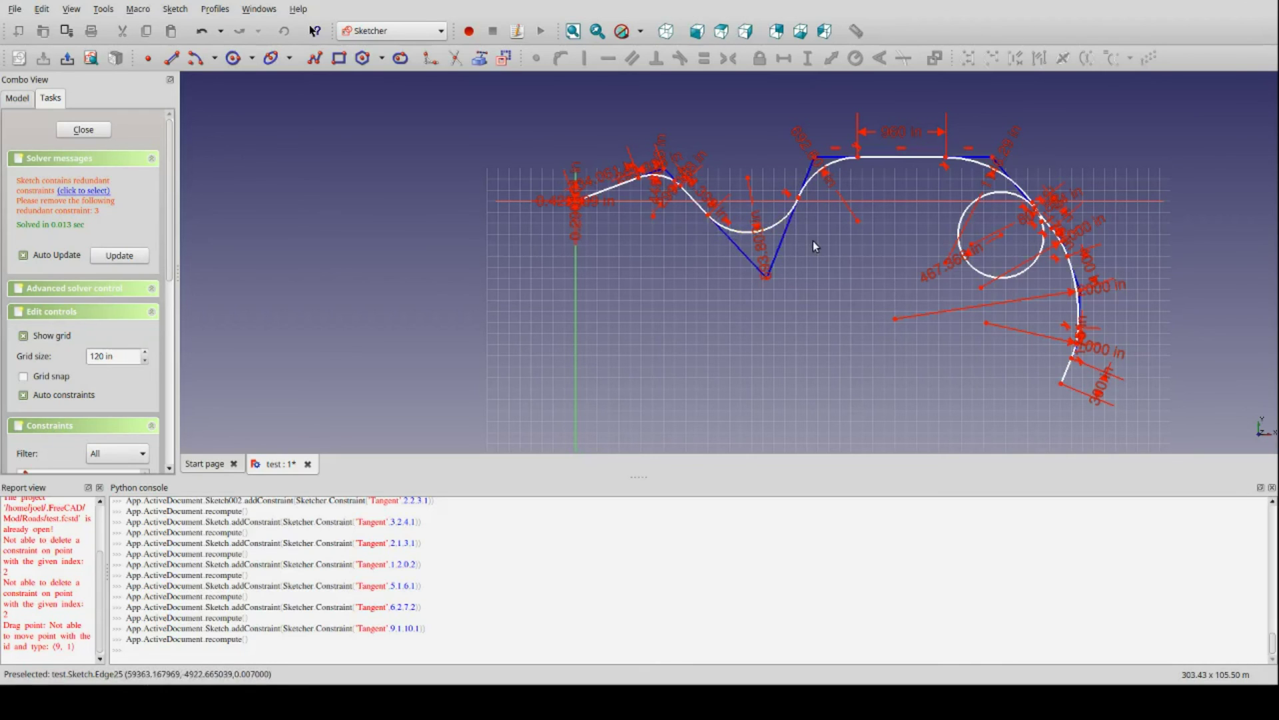
click(699, 207)
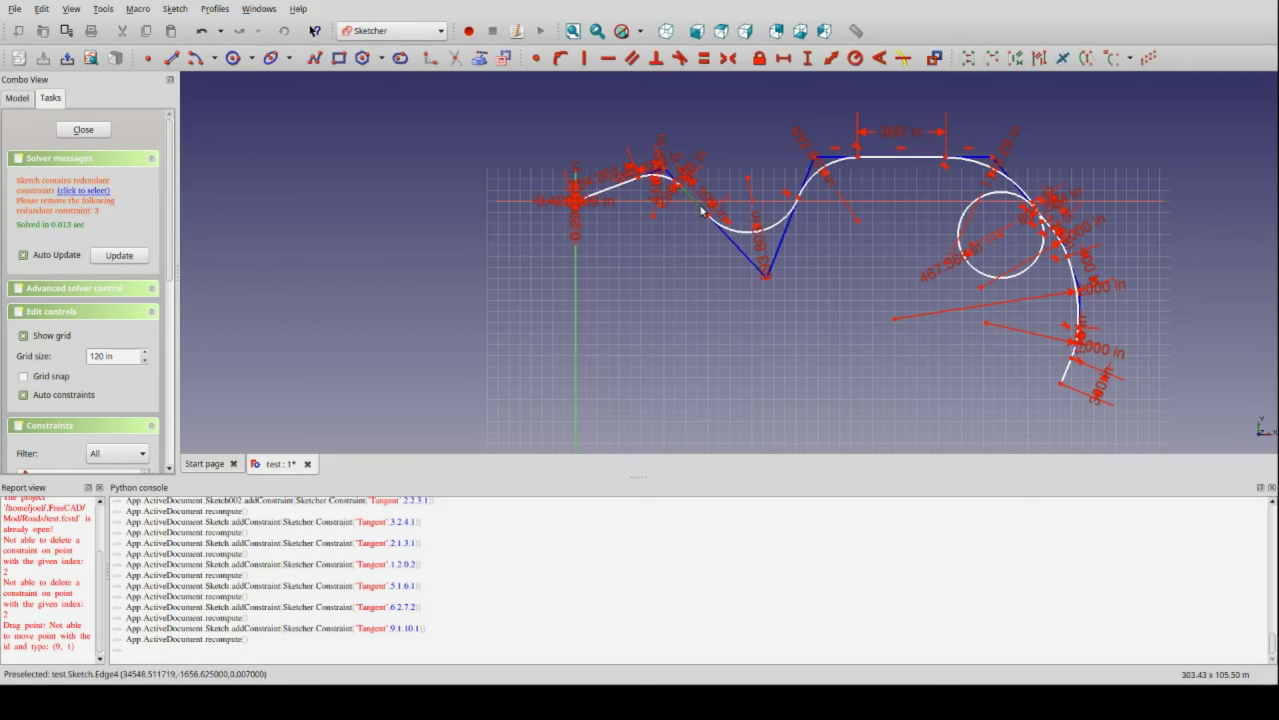
click(694, 227)
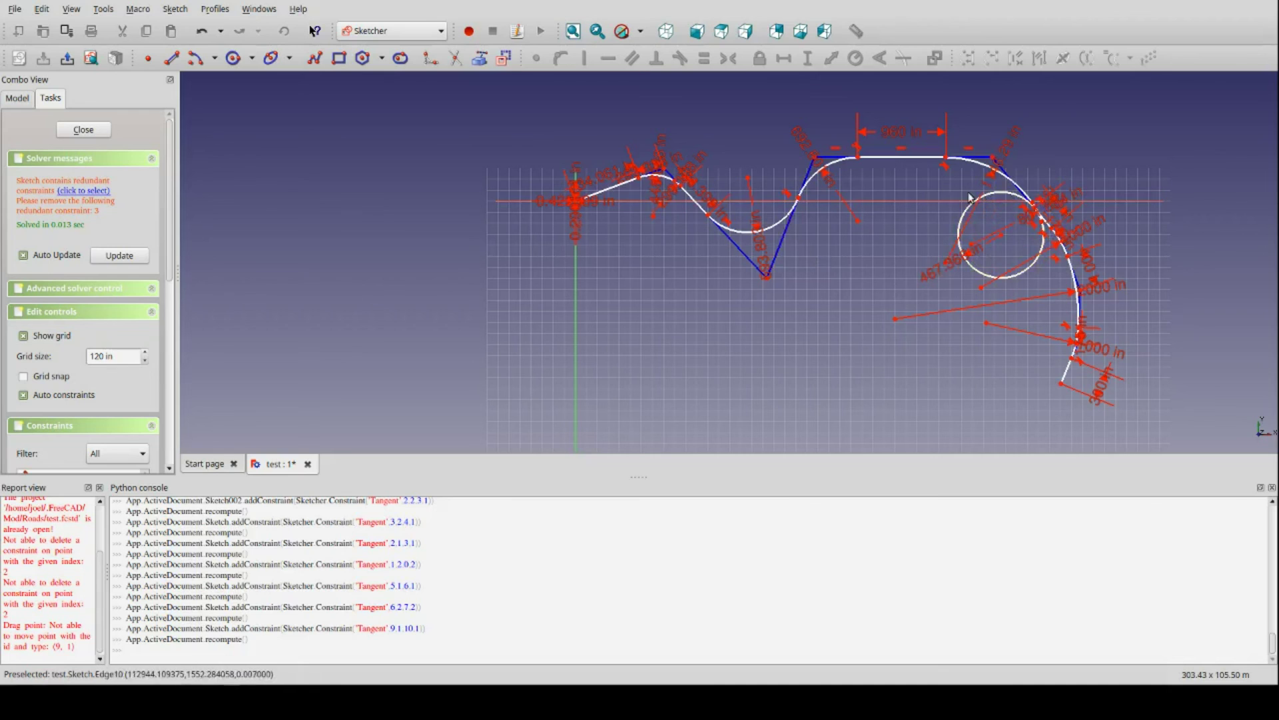
scroll(805, 299, down, 2)
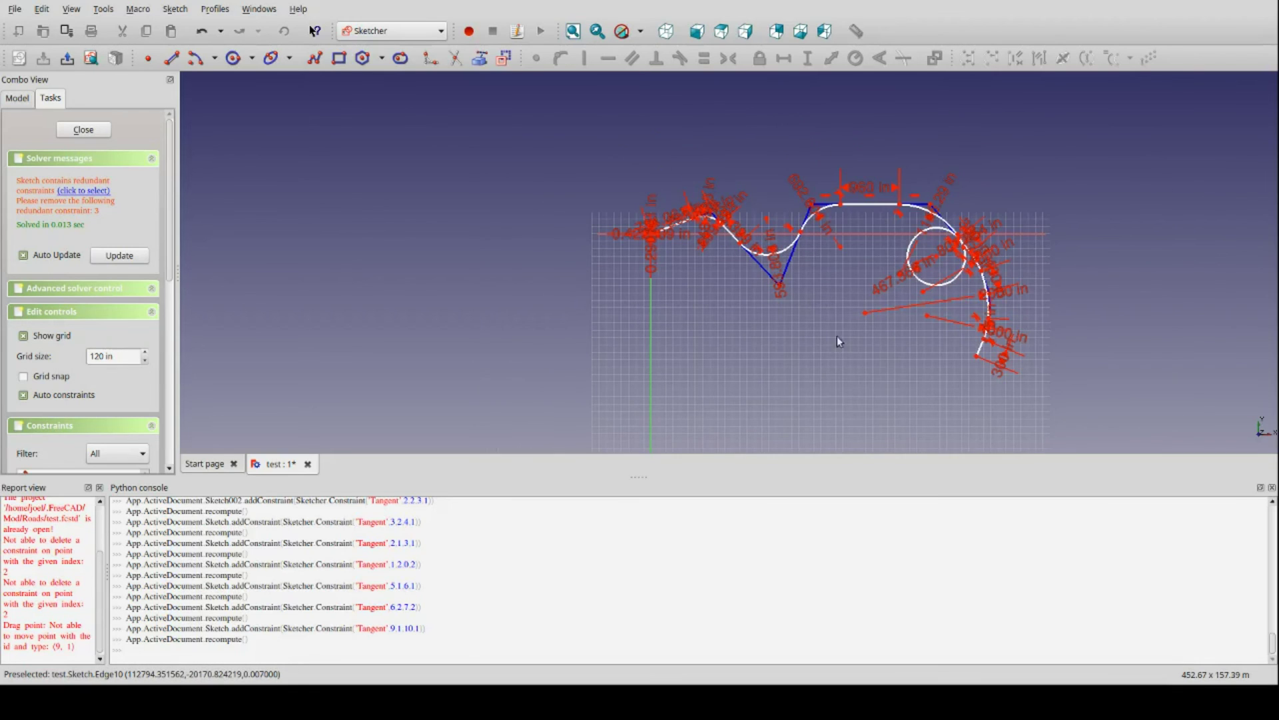
scroll(849, 340, up, 2)
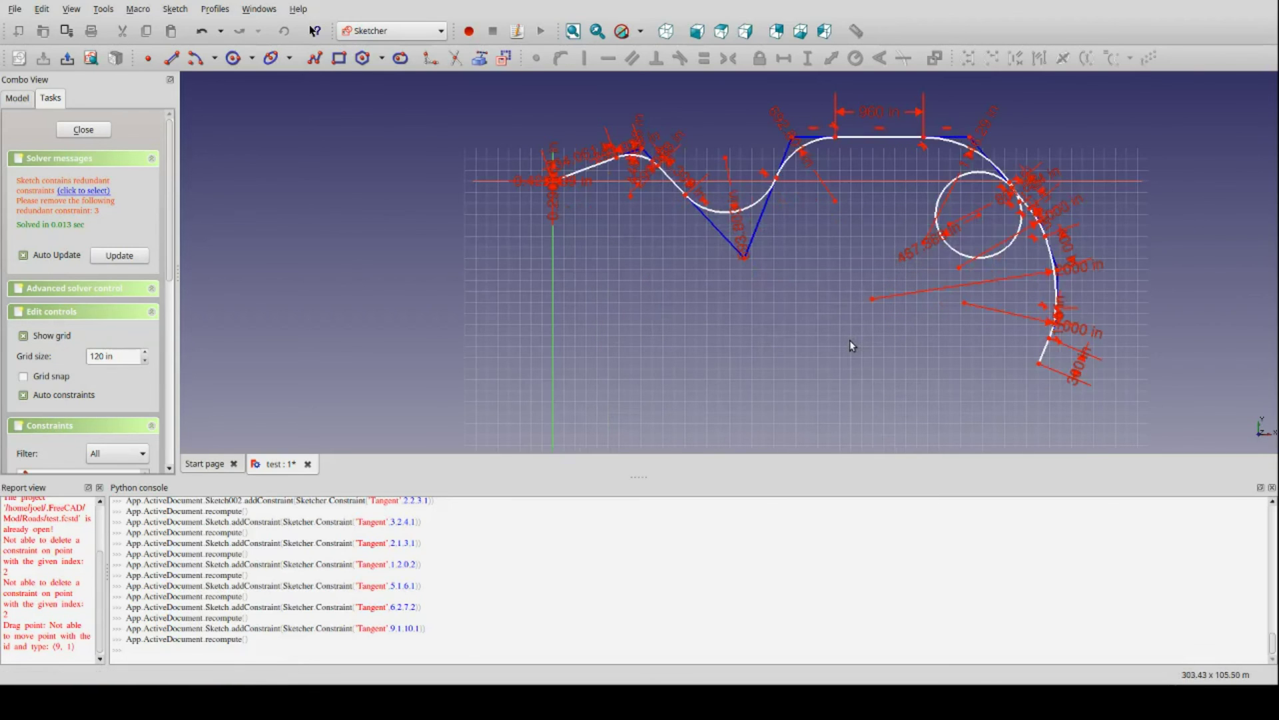
scroll(849, 339, down, 1)
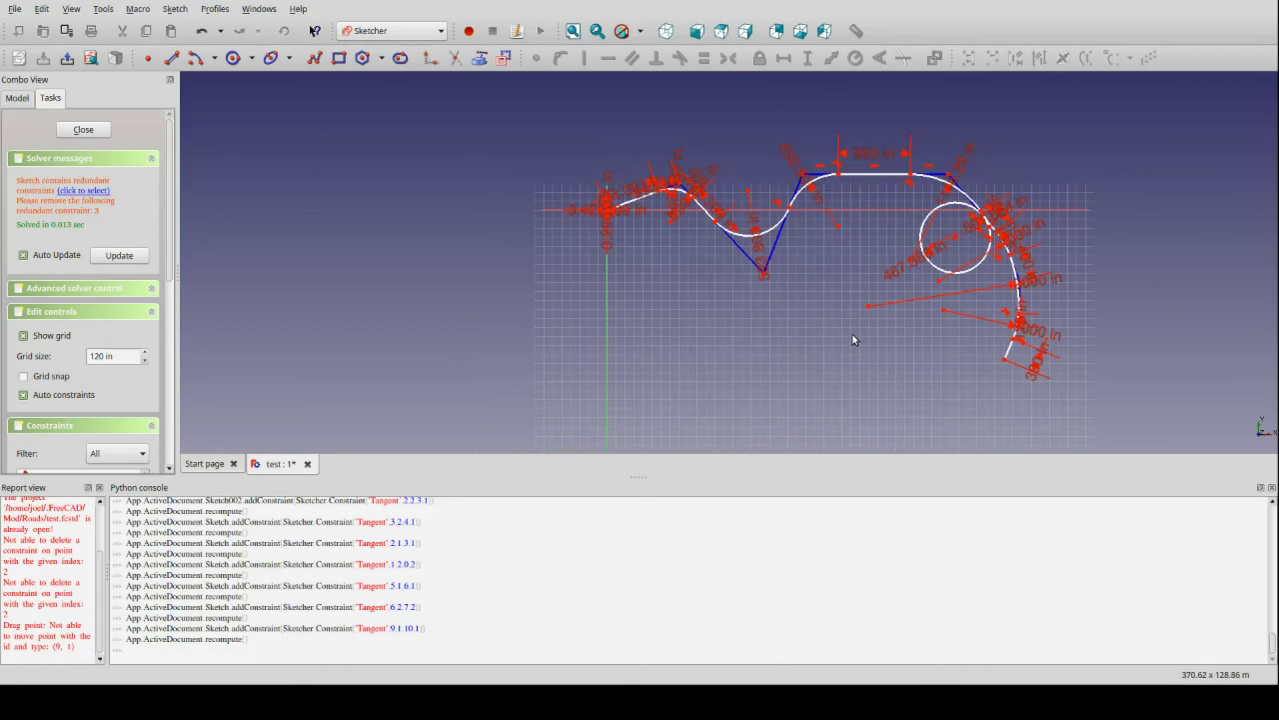